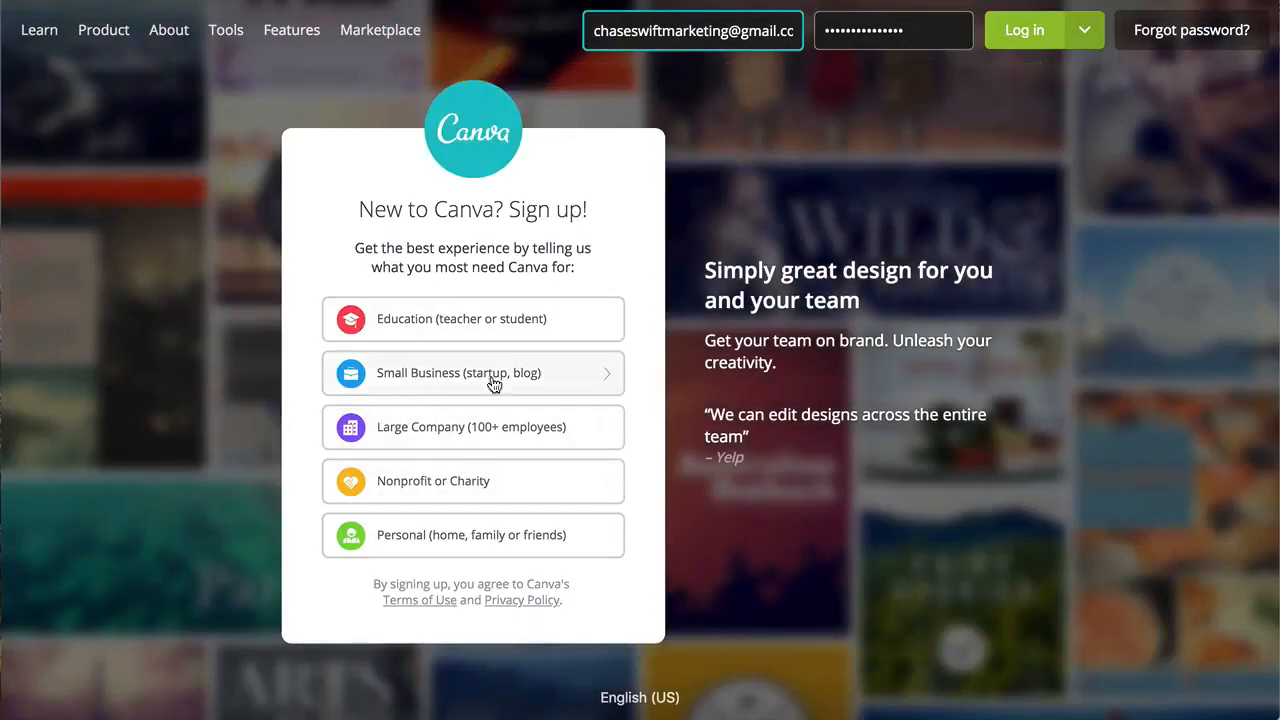
- Log in to the existing account with the credentials already filled in
click(1024, 31)
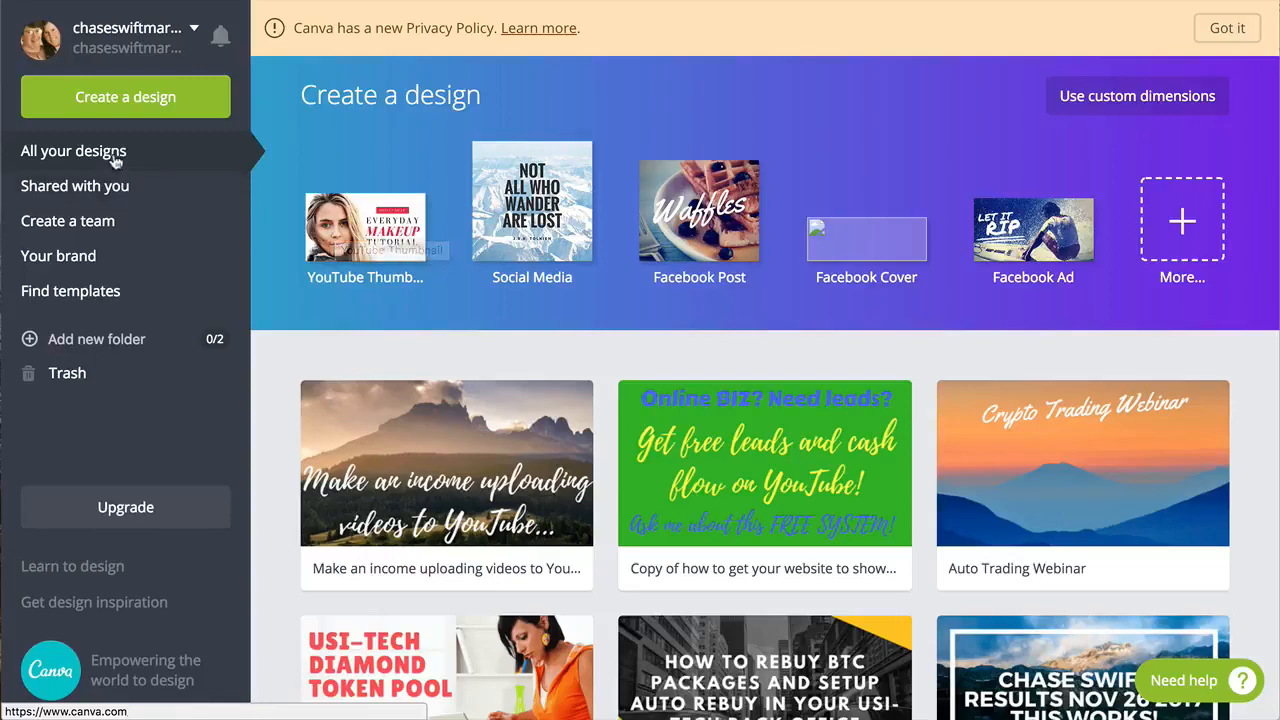
- Look through the previously made designs in the account's design list and return to the design type options
scroll(560, 460, down, 5)
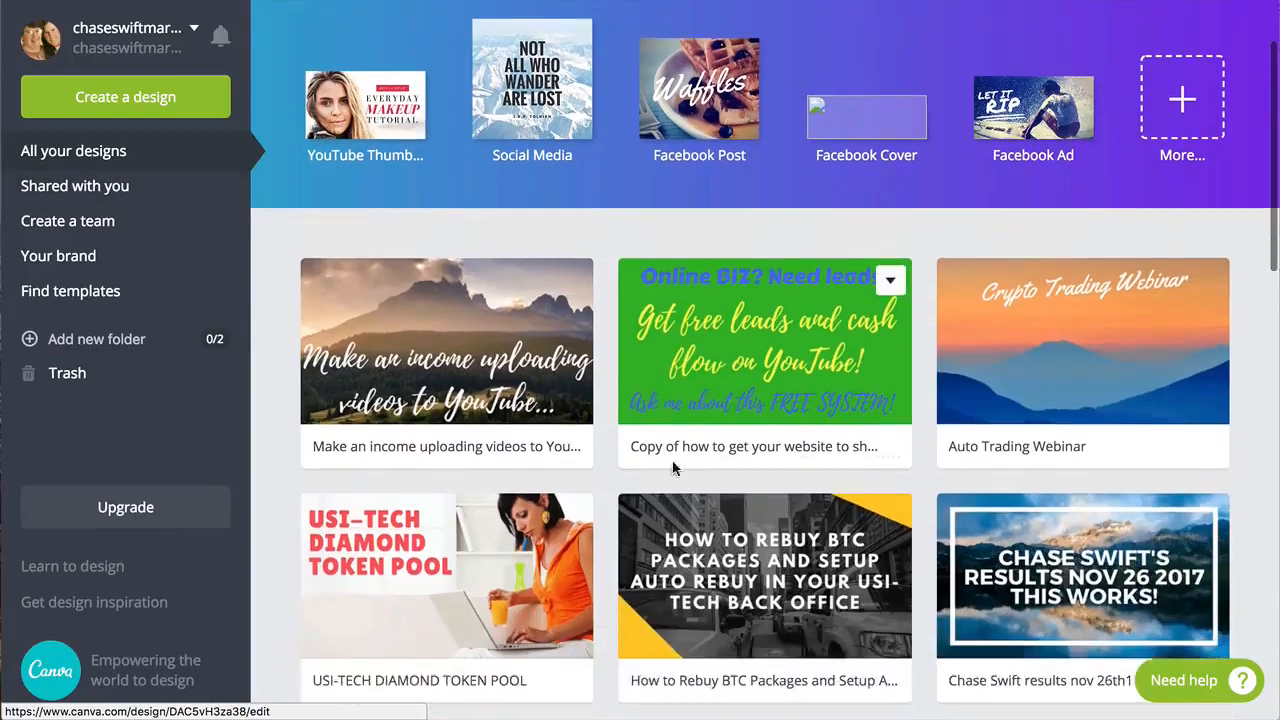
scroll(697, 453, down, 5)
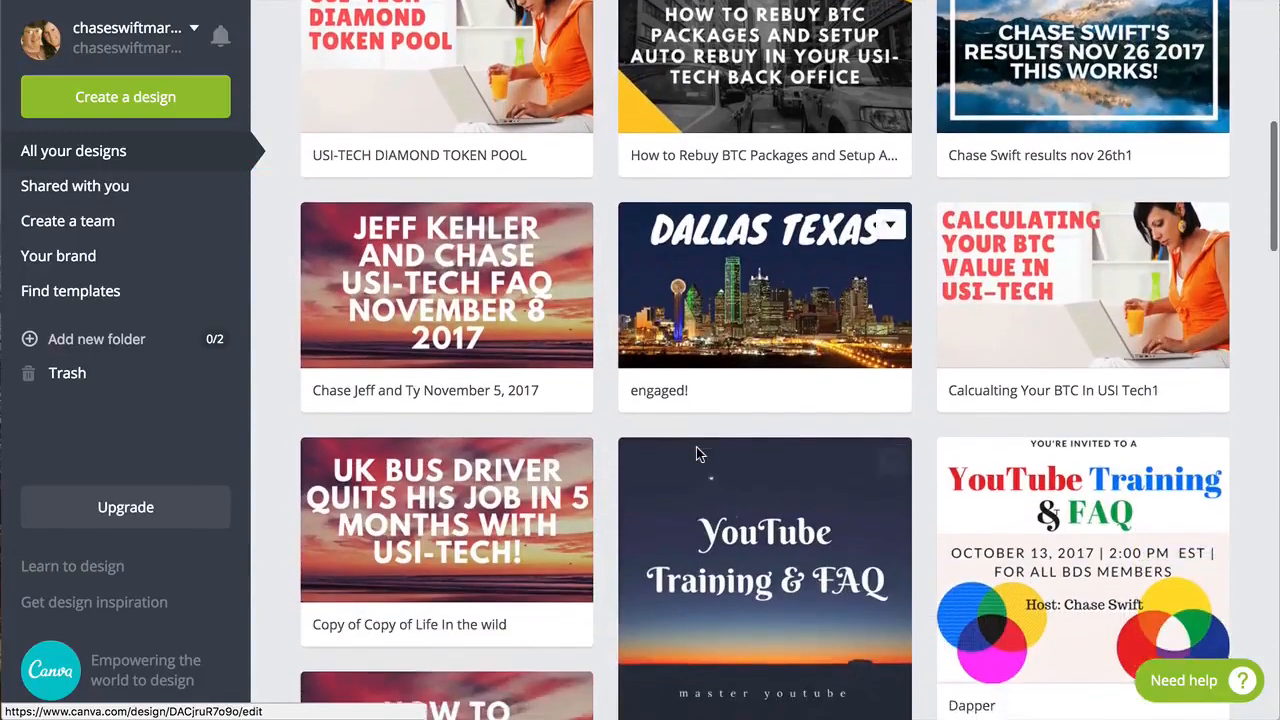
scroll(697, 453, down, 5)
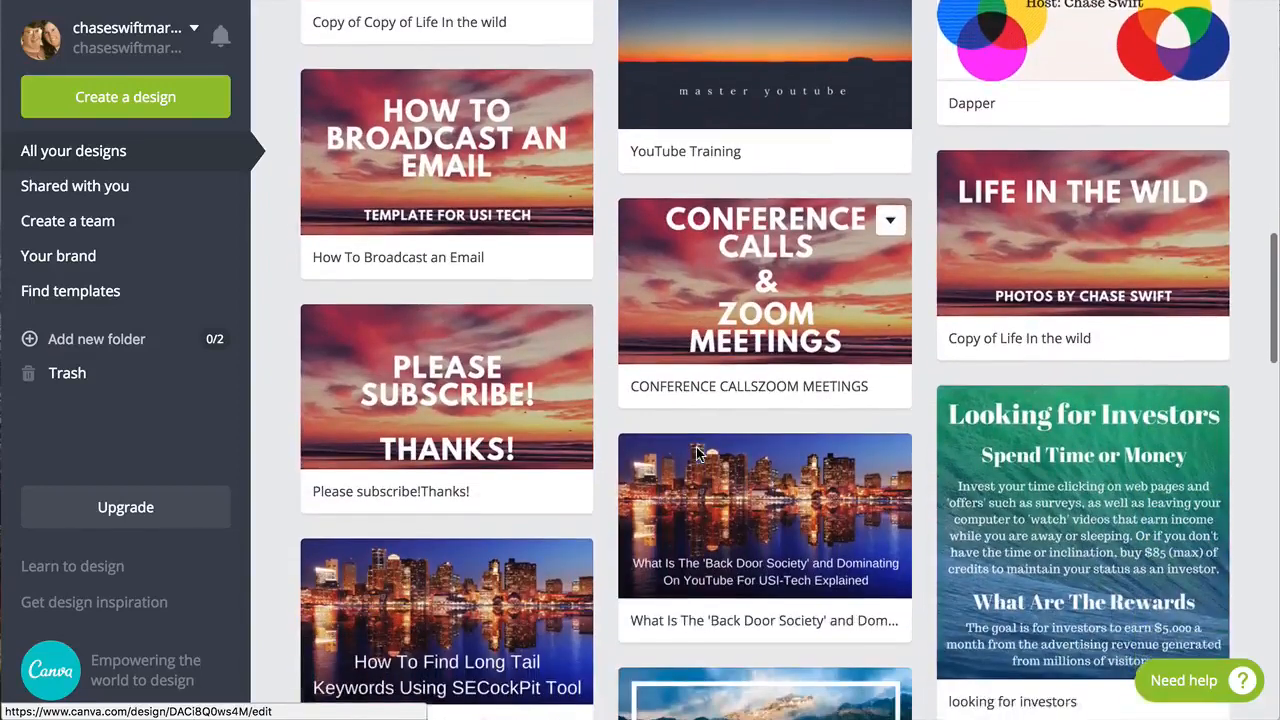
scroll(697, 453, down, 6)
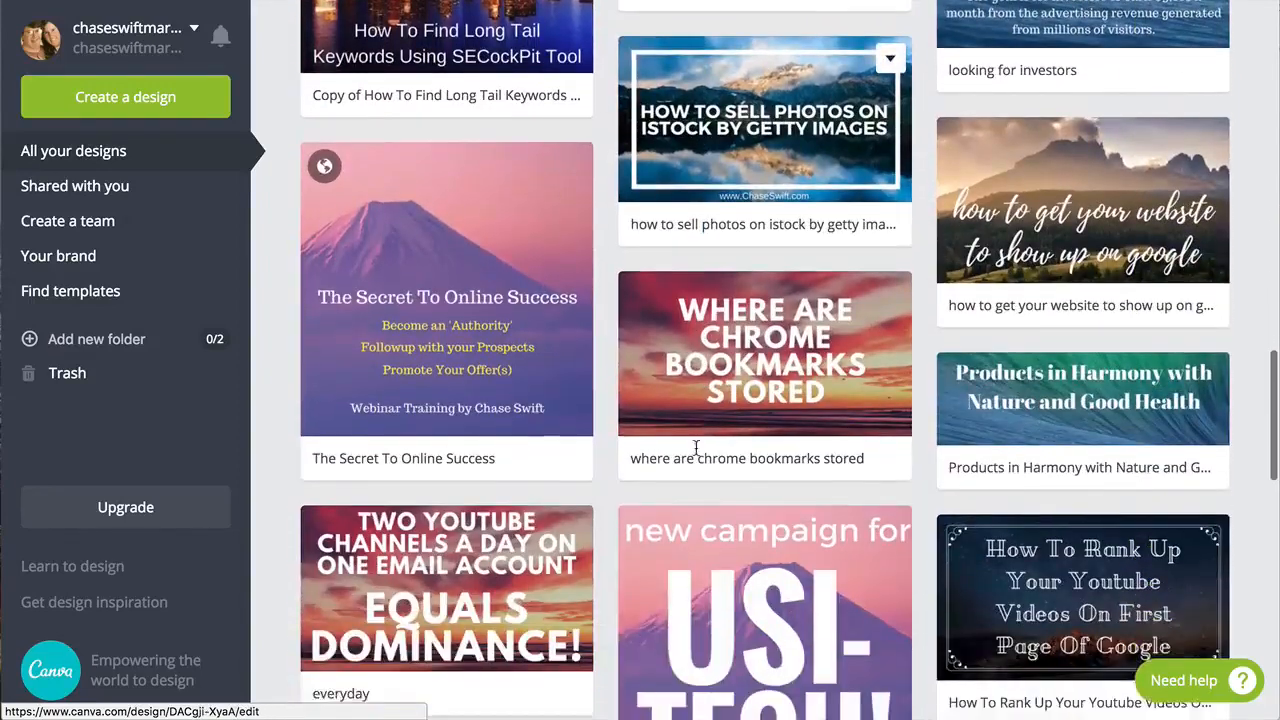
scroll(697, 455, down, 5)
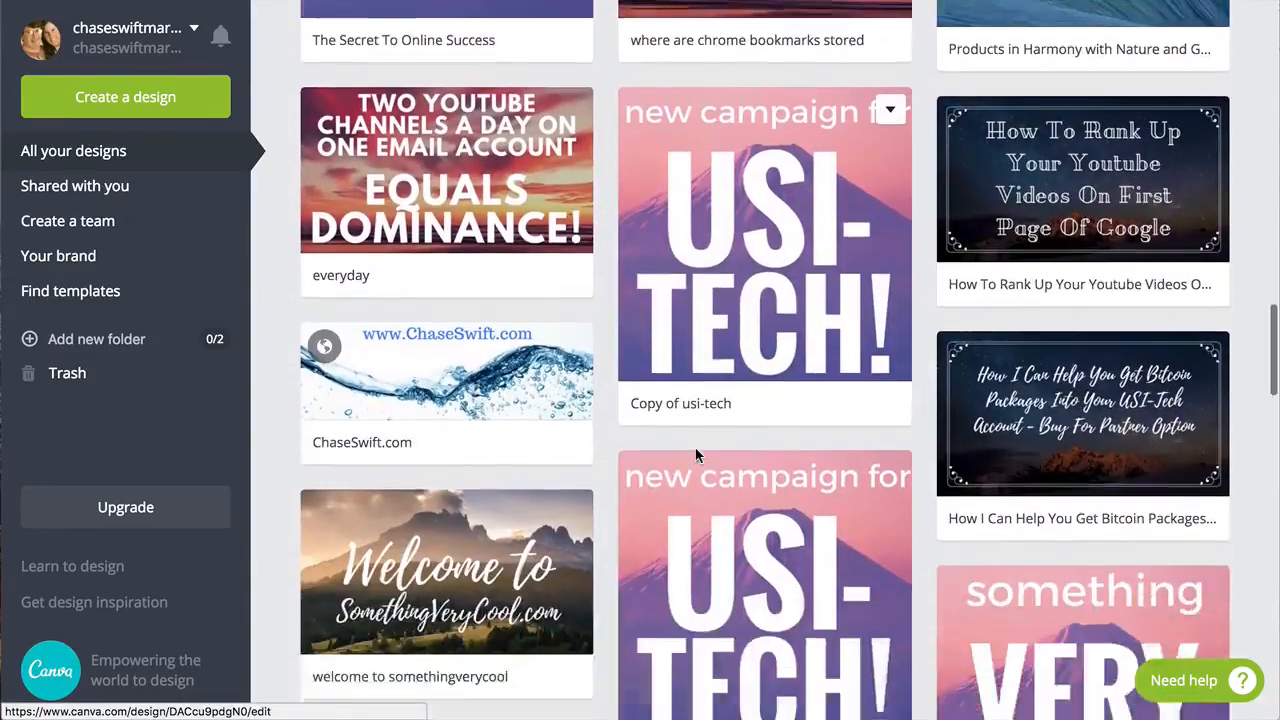
scroll(695, 447, down, 1)
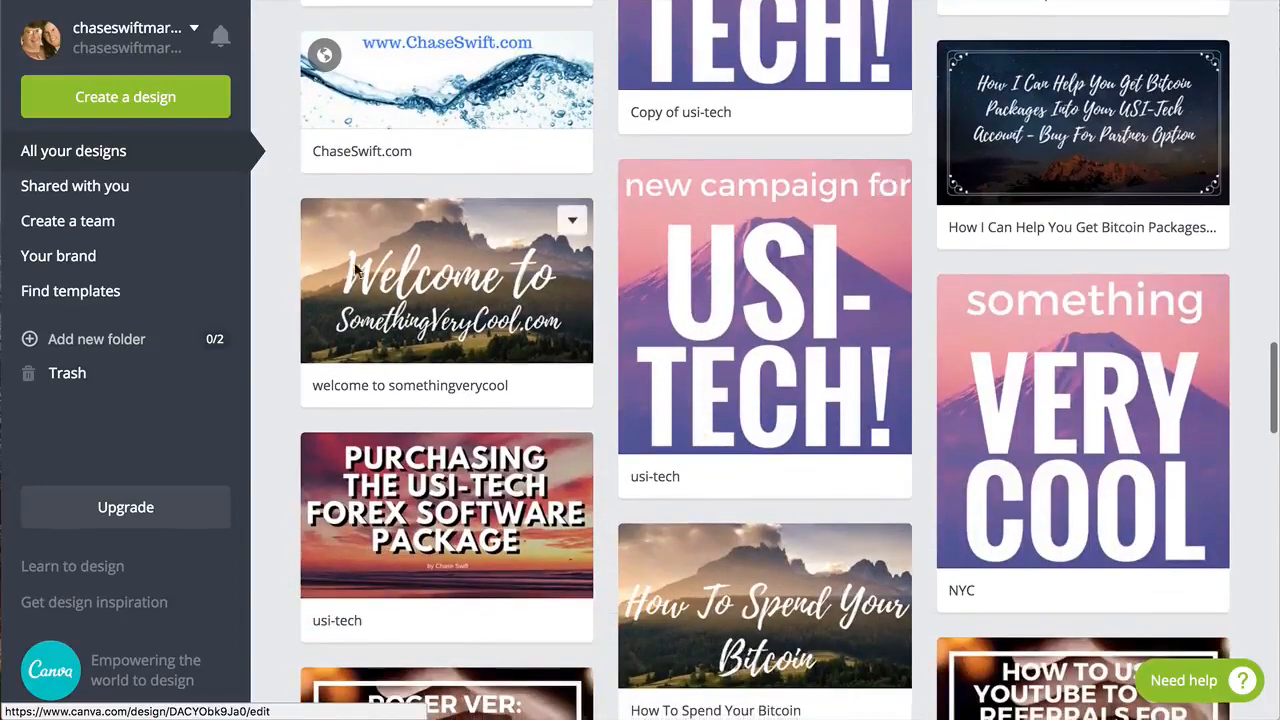
scroll(757, 445, down, 4)
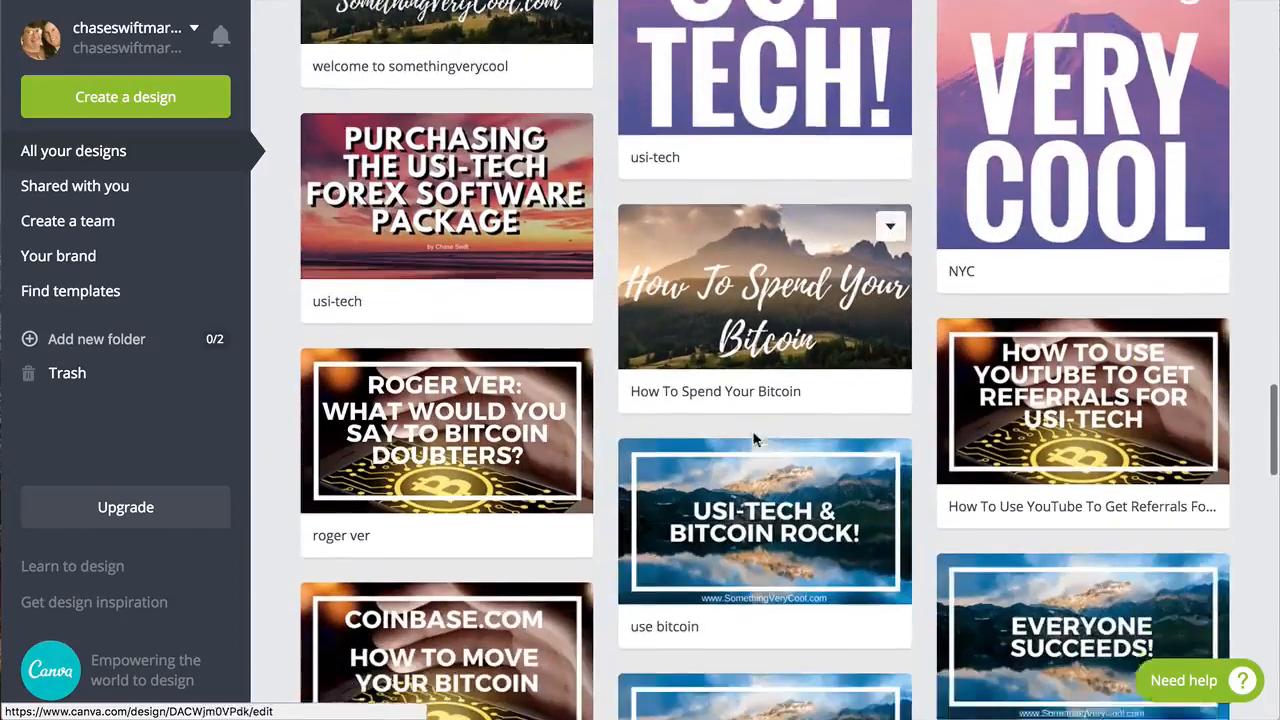
scroll(920, 406, up, 3)
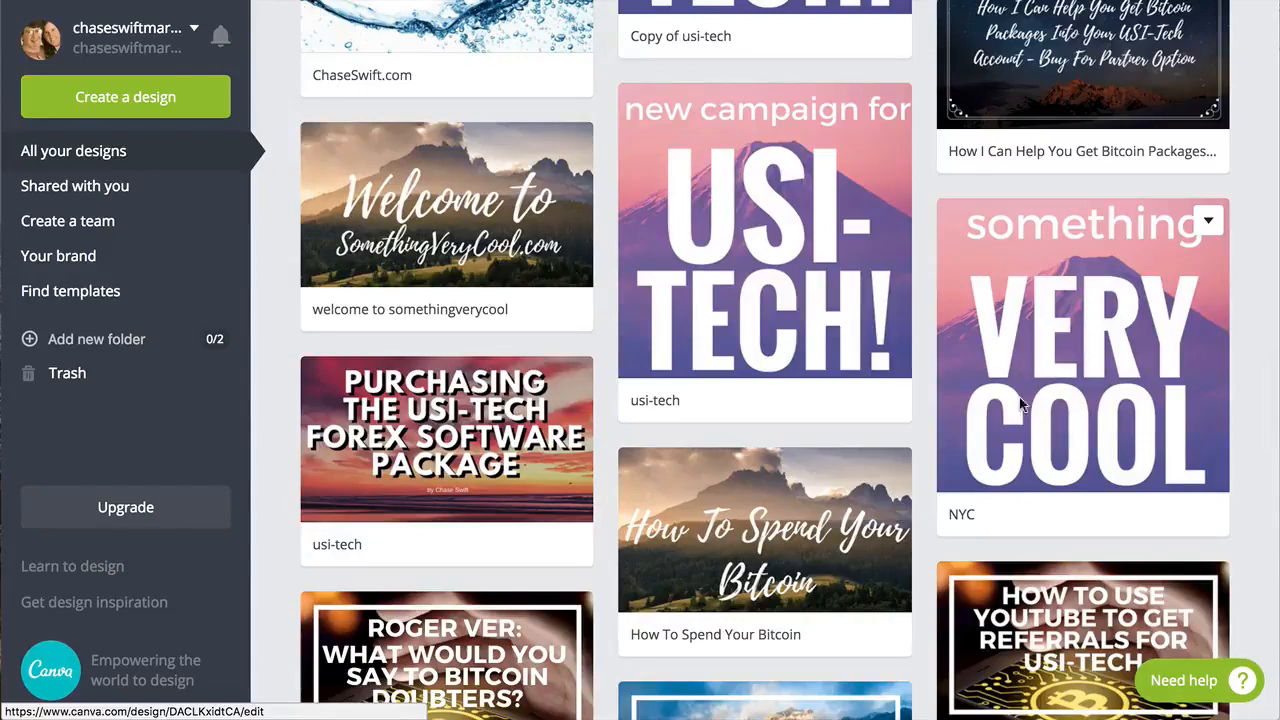
scroll(1022, 404, down, 5)
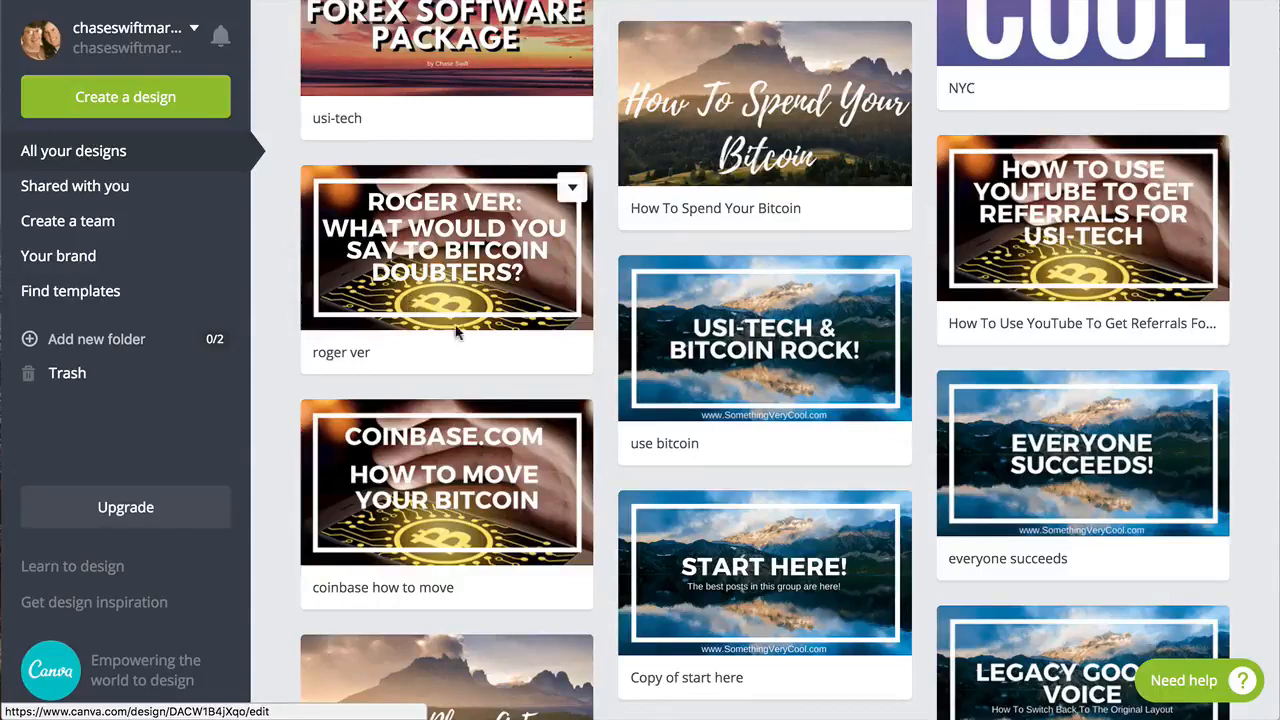
scroll(456, 333, down, 7)
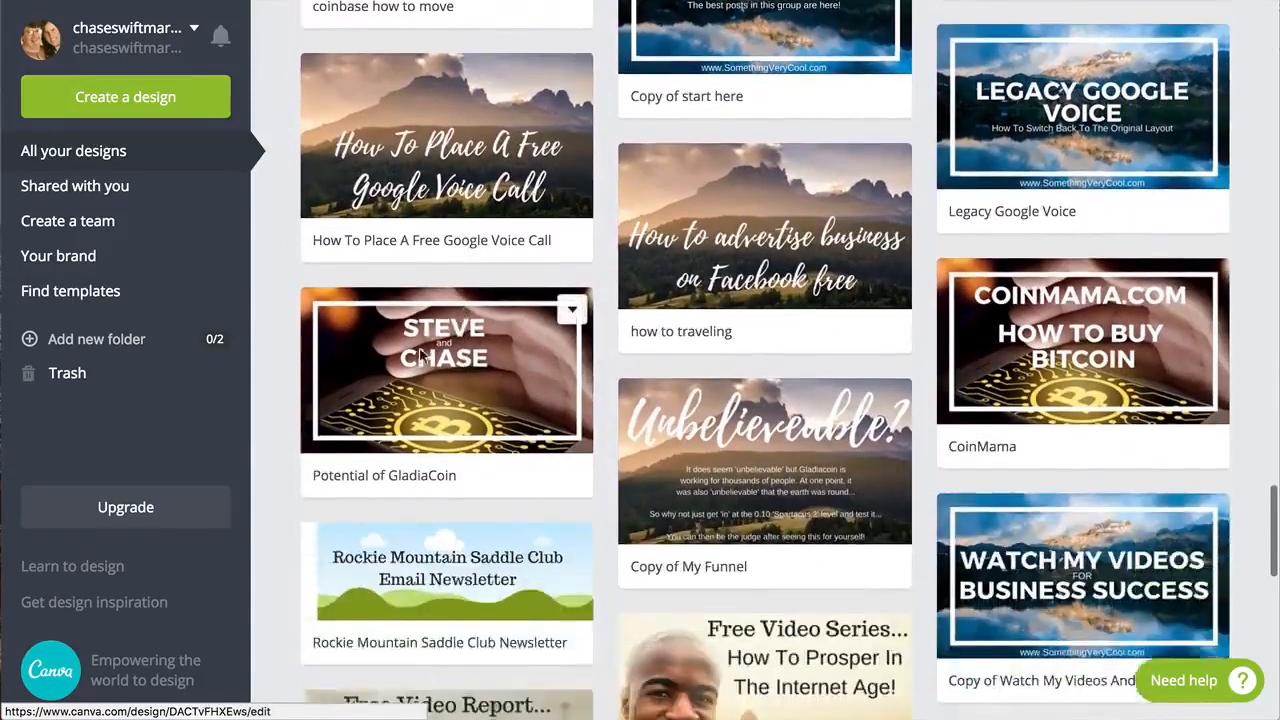
scroll(422, 355, down, 1)
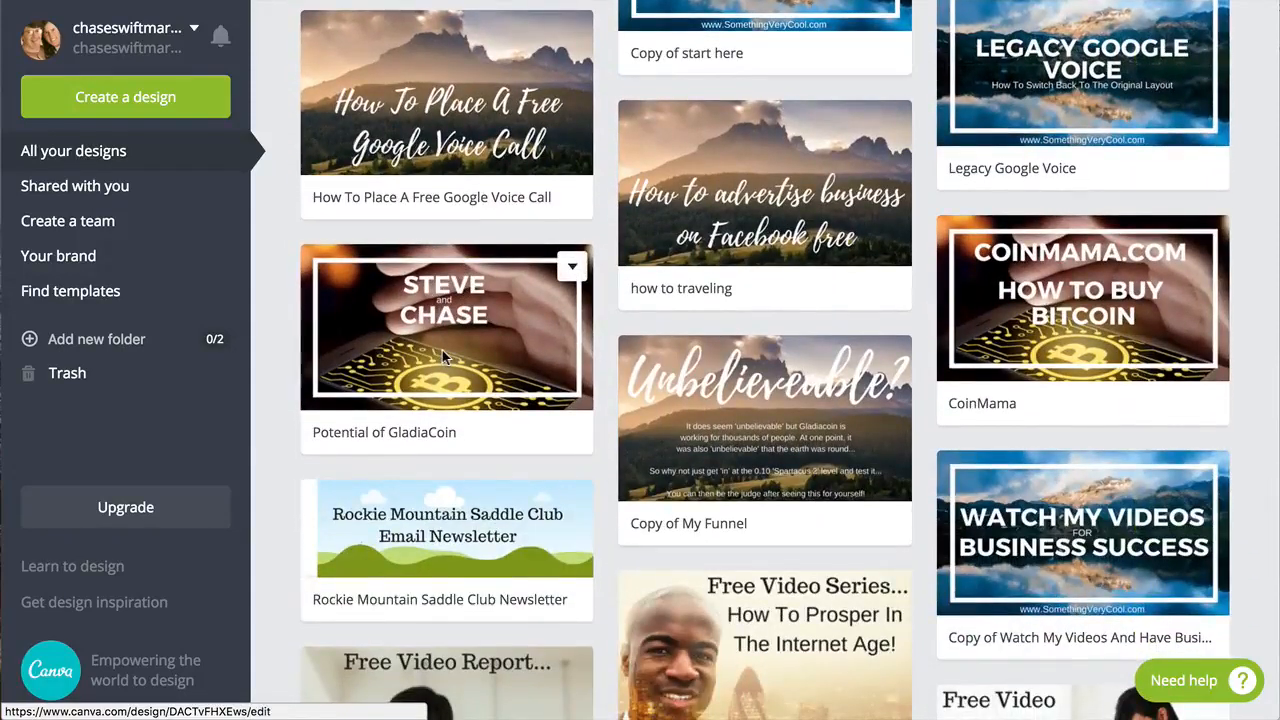
scroll(442, 350, down, 3)
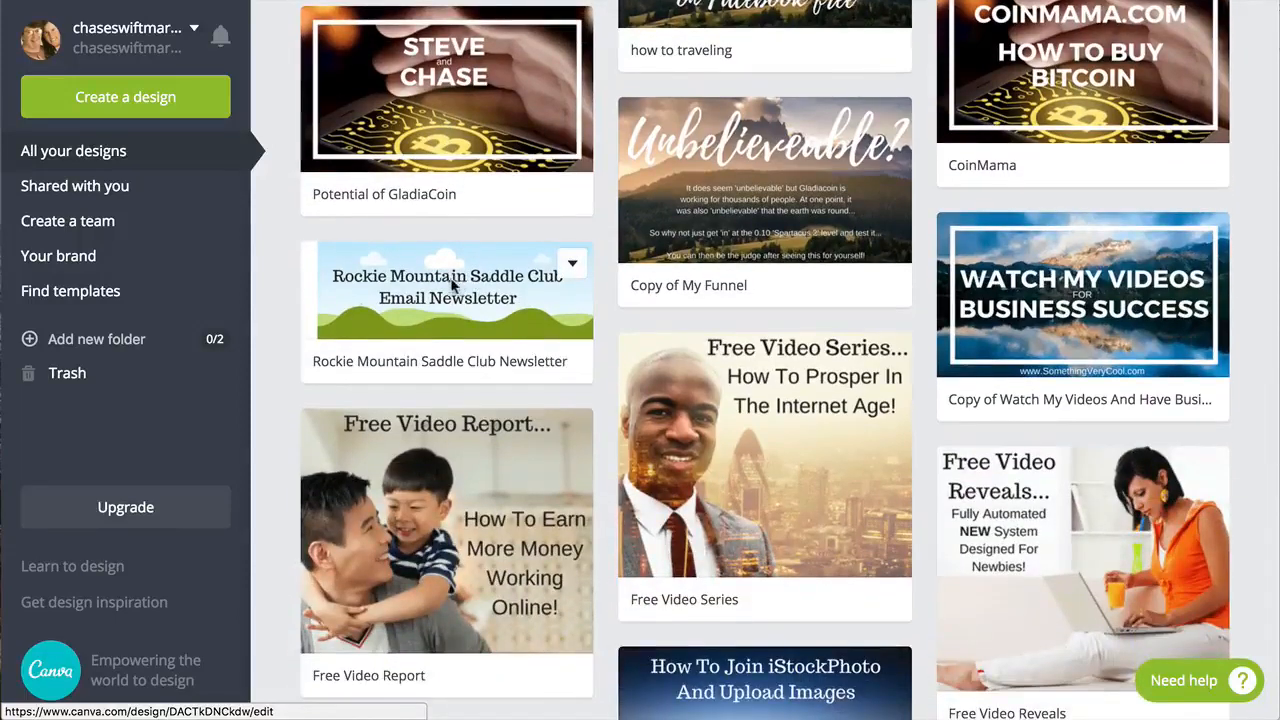
scroll(640, 340, down, 7)
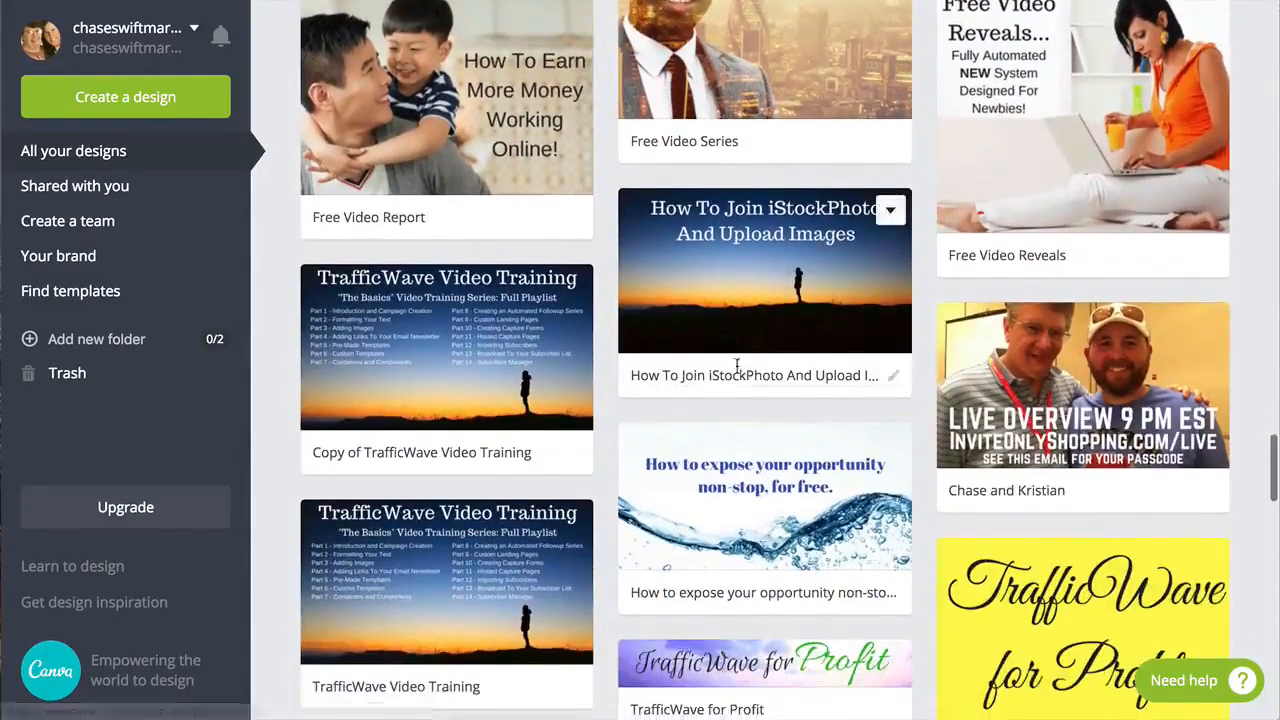
scroll(738, 366, down, 3)
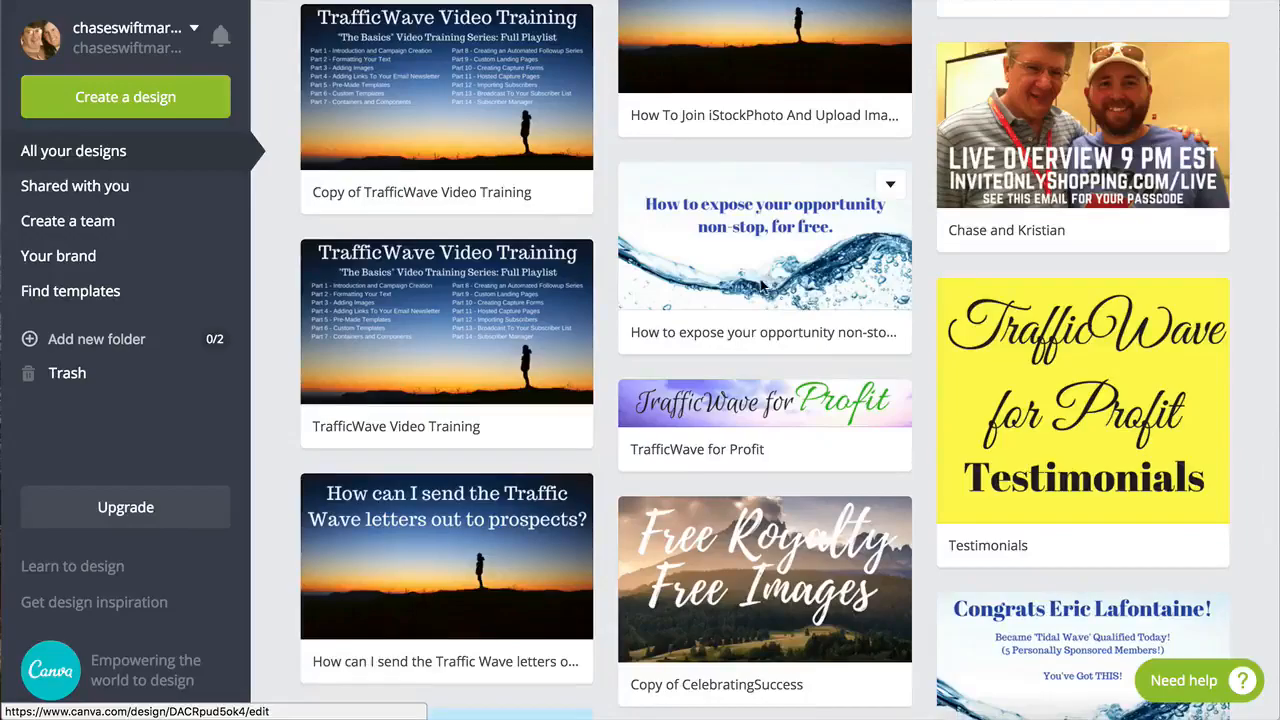
scroll(783, 291, down, 2)
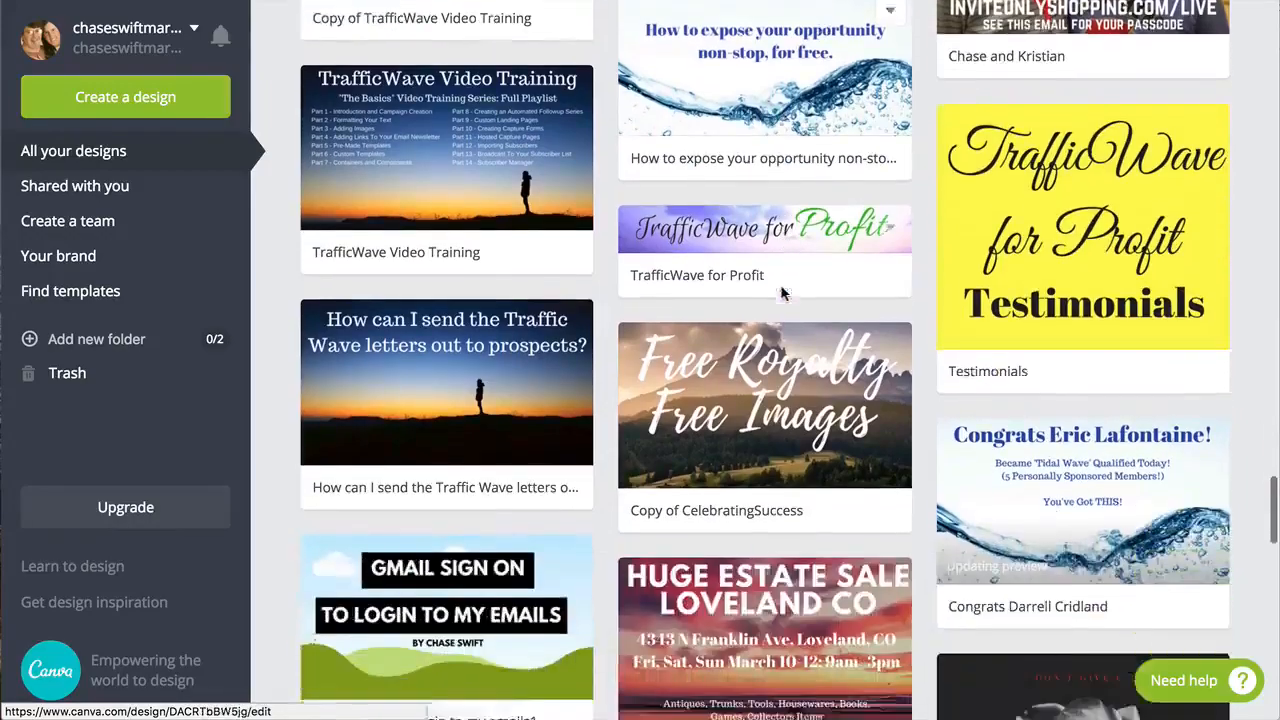
scroll(783, 291, up, 8)
scroll(783, 291, up, 10)
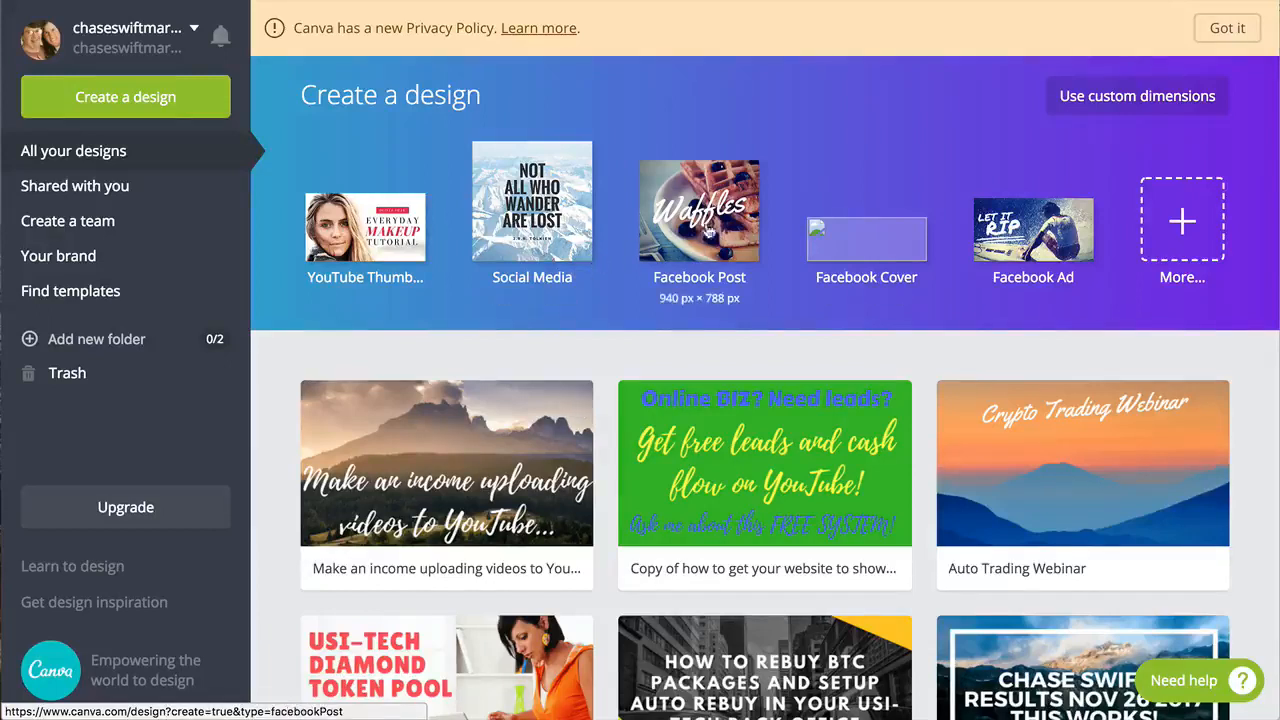
- Create a blank Facebook Post design and view the available layout sources, keeping Canva layouts
click(686, 264)
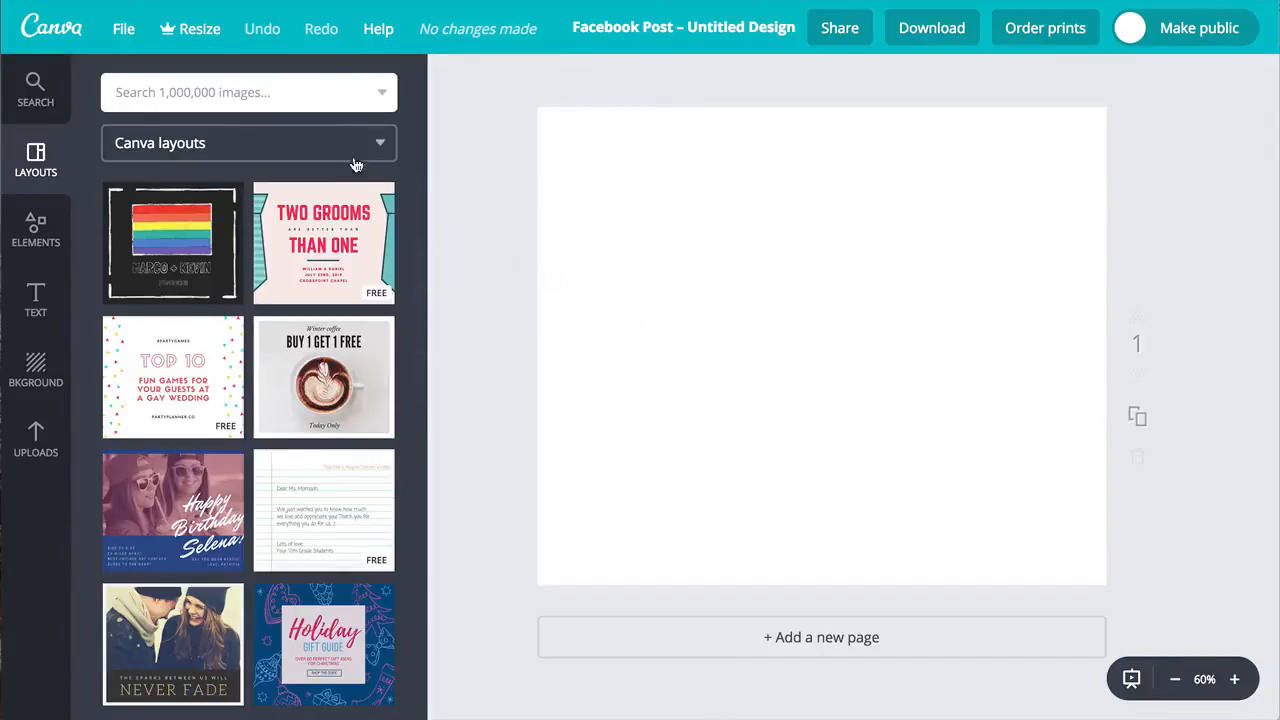
click(258, 150)
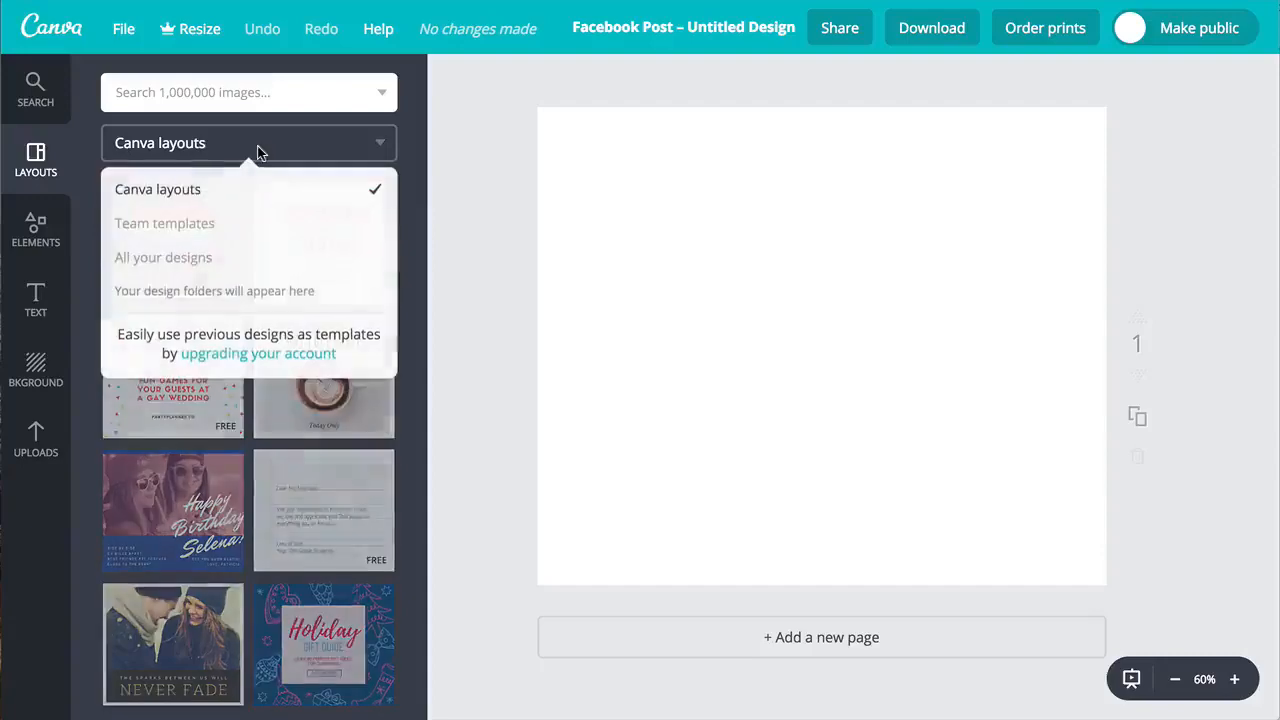
click(258, 150)
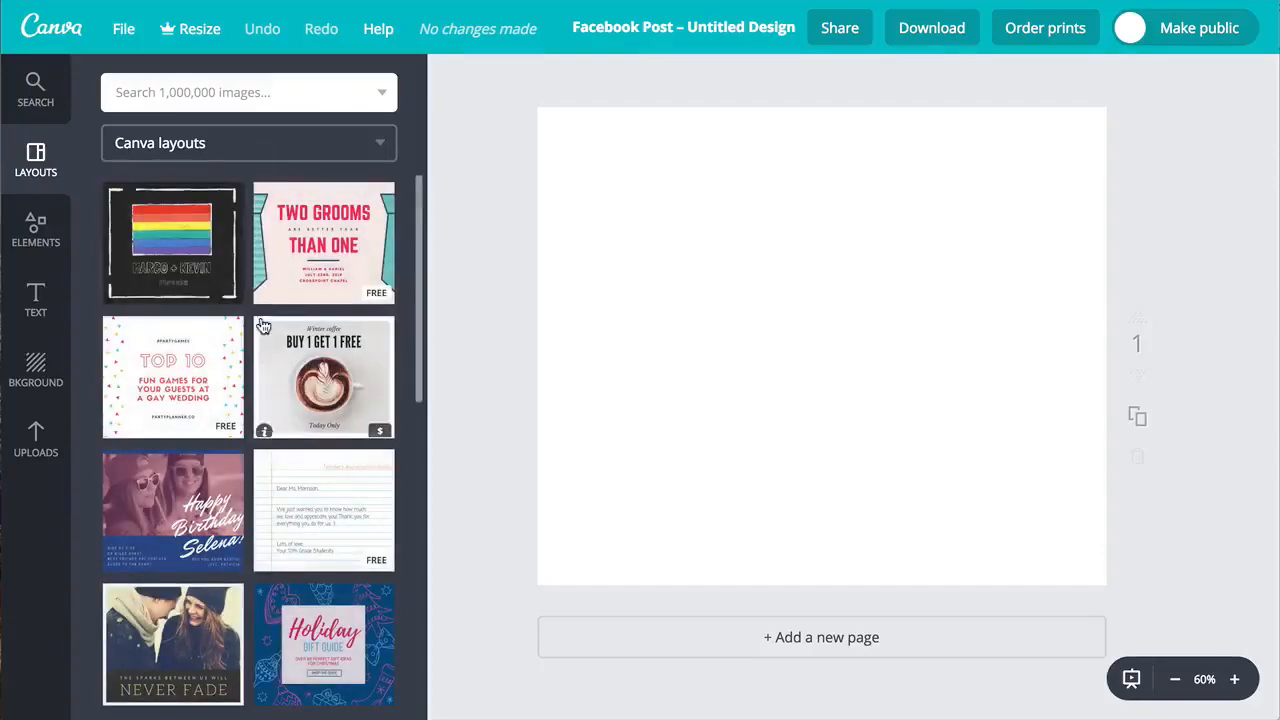
- Try the paid "Every Sunset" layout on the blank page and undo it
scroll(262, 326, down, 6)
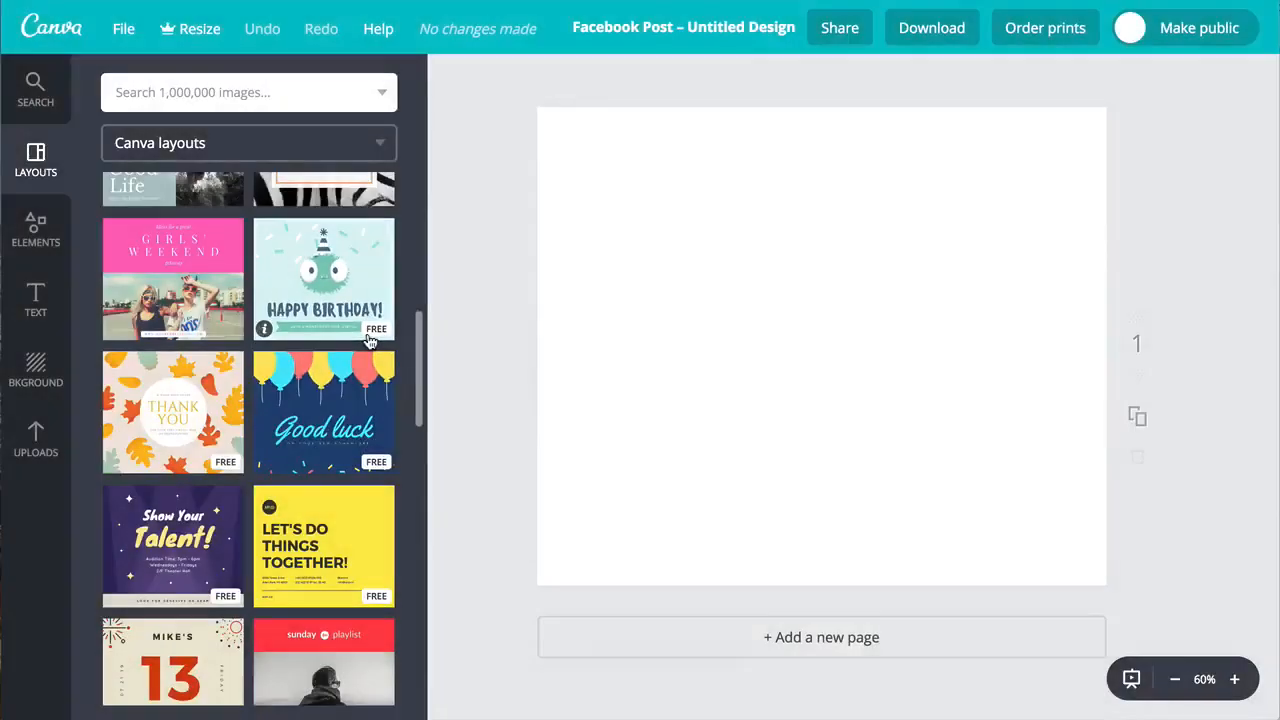
scroll(368, 340, down, 8)
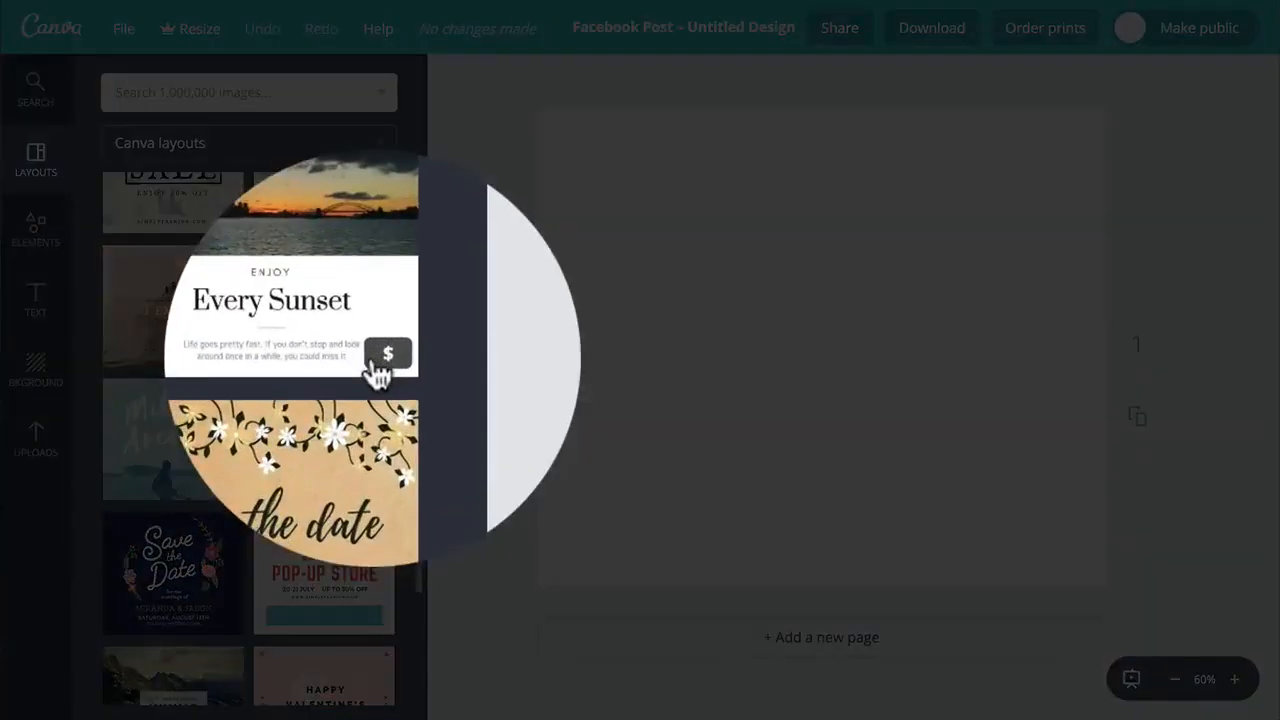
click(376, 364)
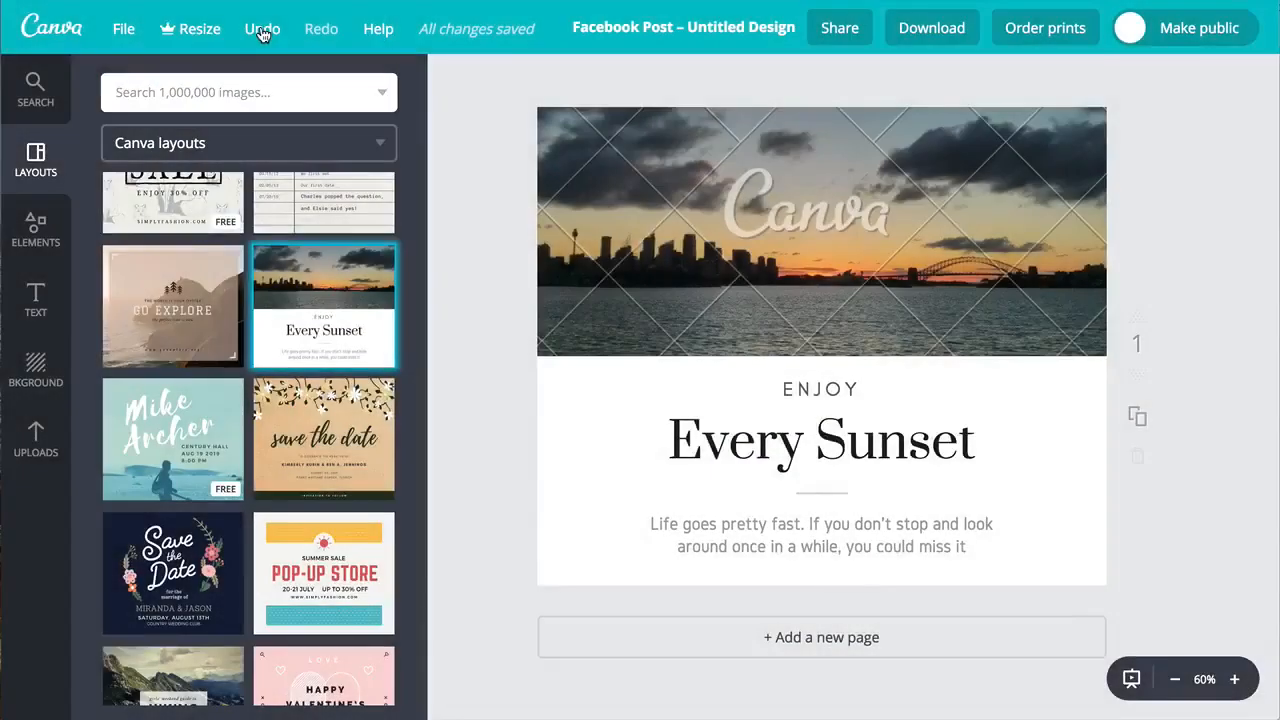
click(261, 31)
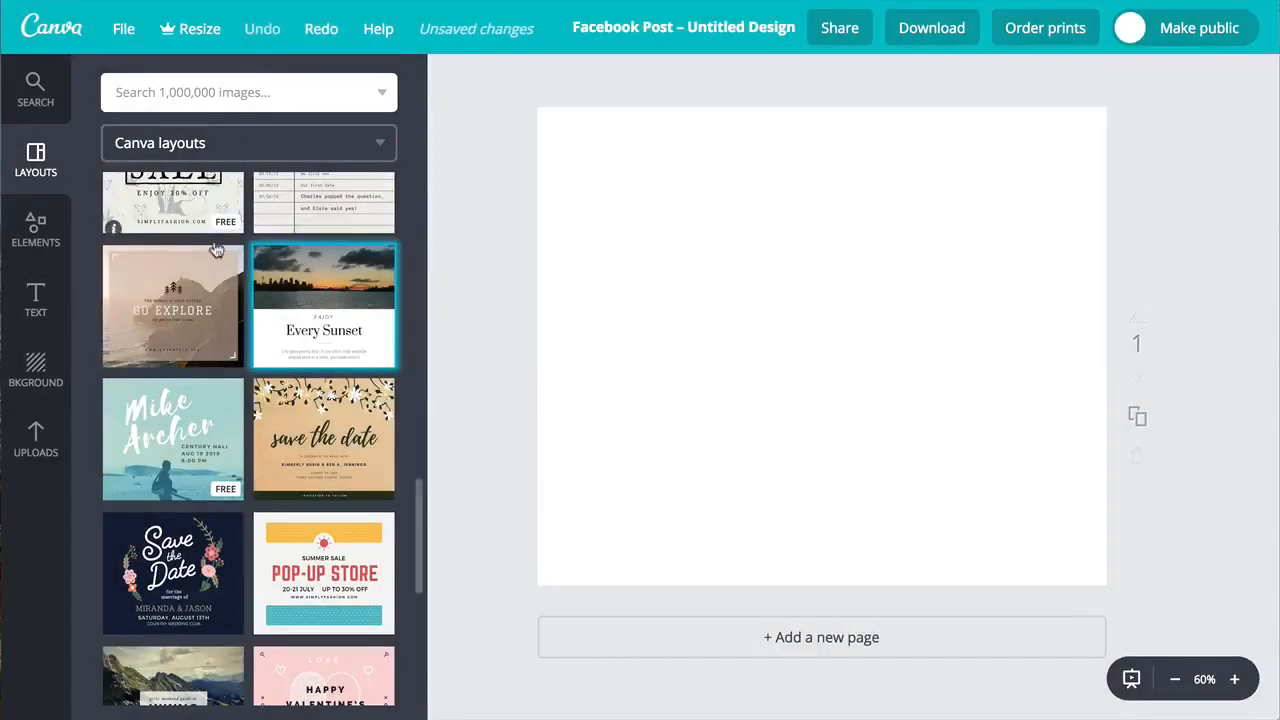
- Apply the free "Chase the Sunset" layout to the blank page
scroll(220, 273, down, 4)
scroll(220, 273, down, 3)
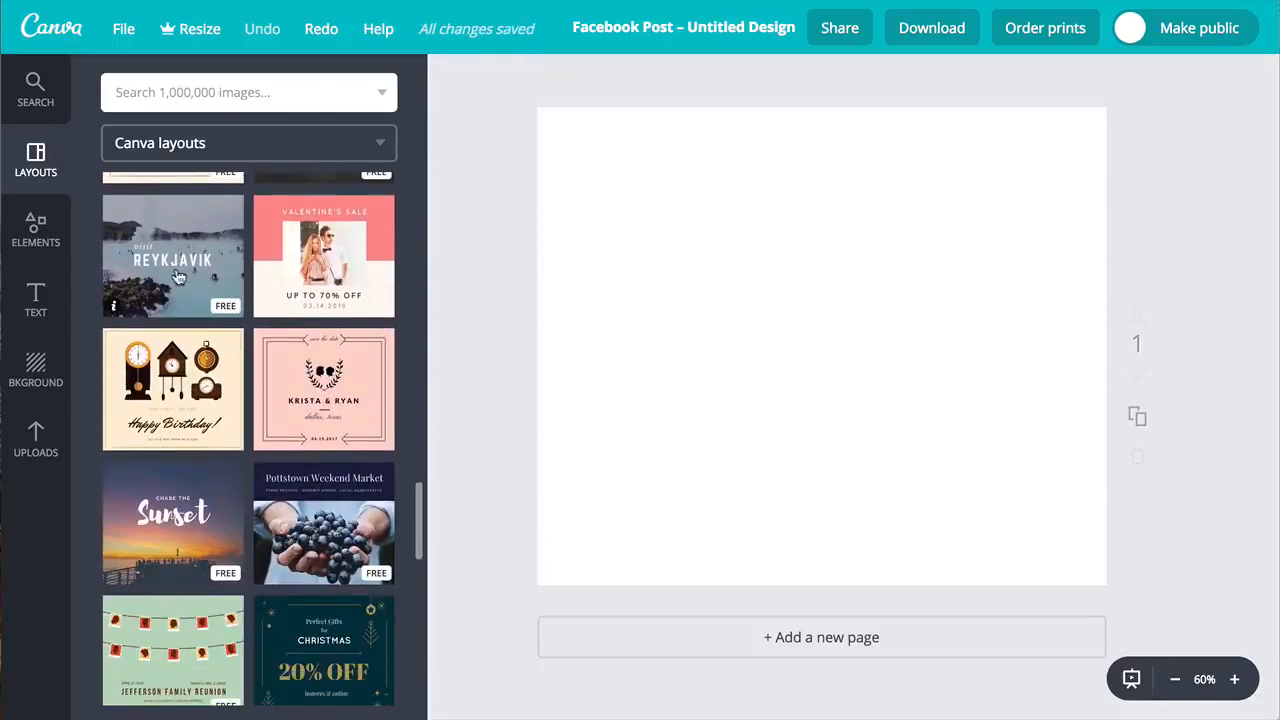
scroll(175, 280, down, 2)
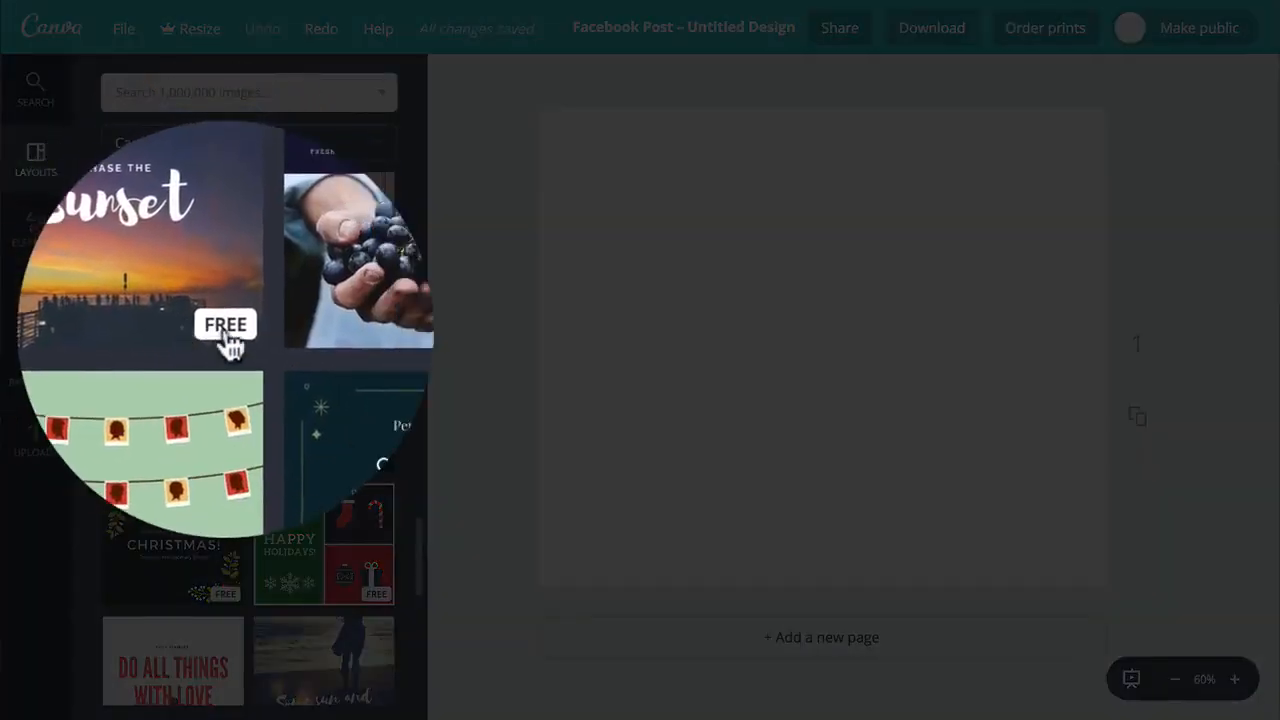
click(225, 331)
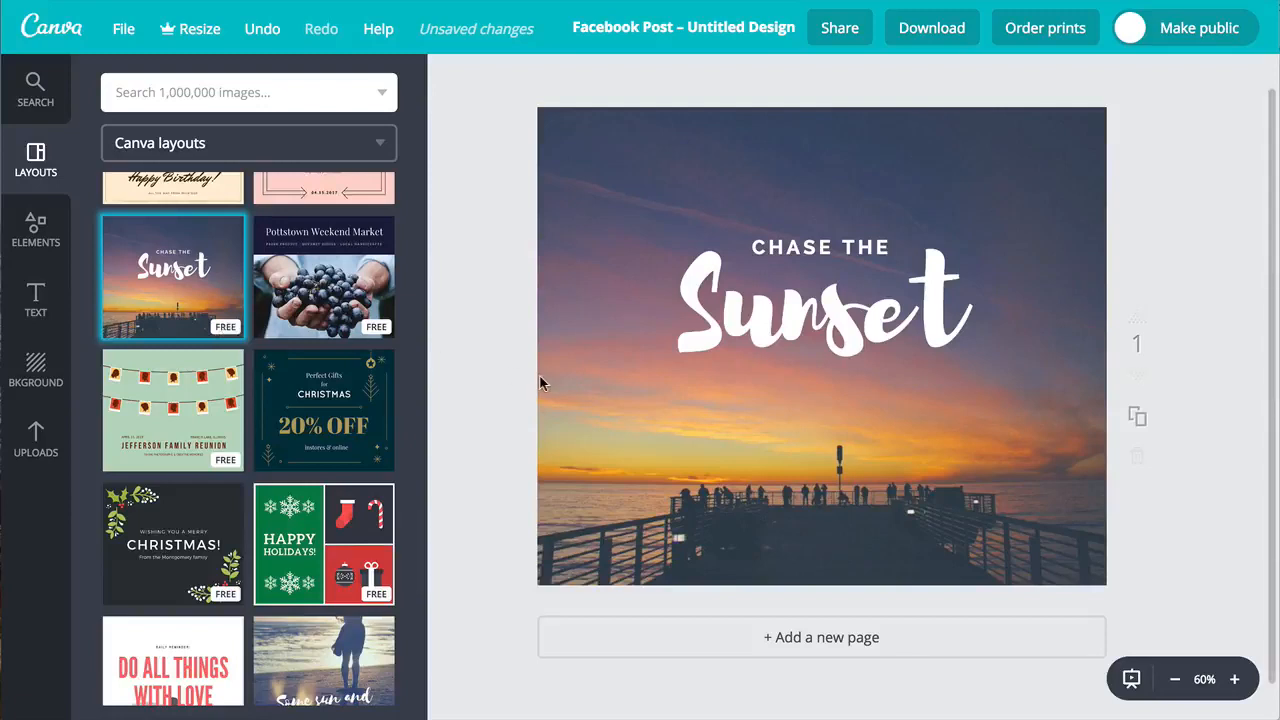
- Replace the "CHASE THE" text with "MAKE MONEY DOWNLOADING VIDEOS TO"
click(813, 246)
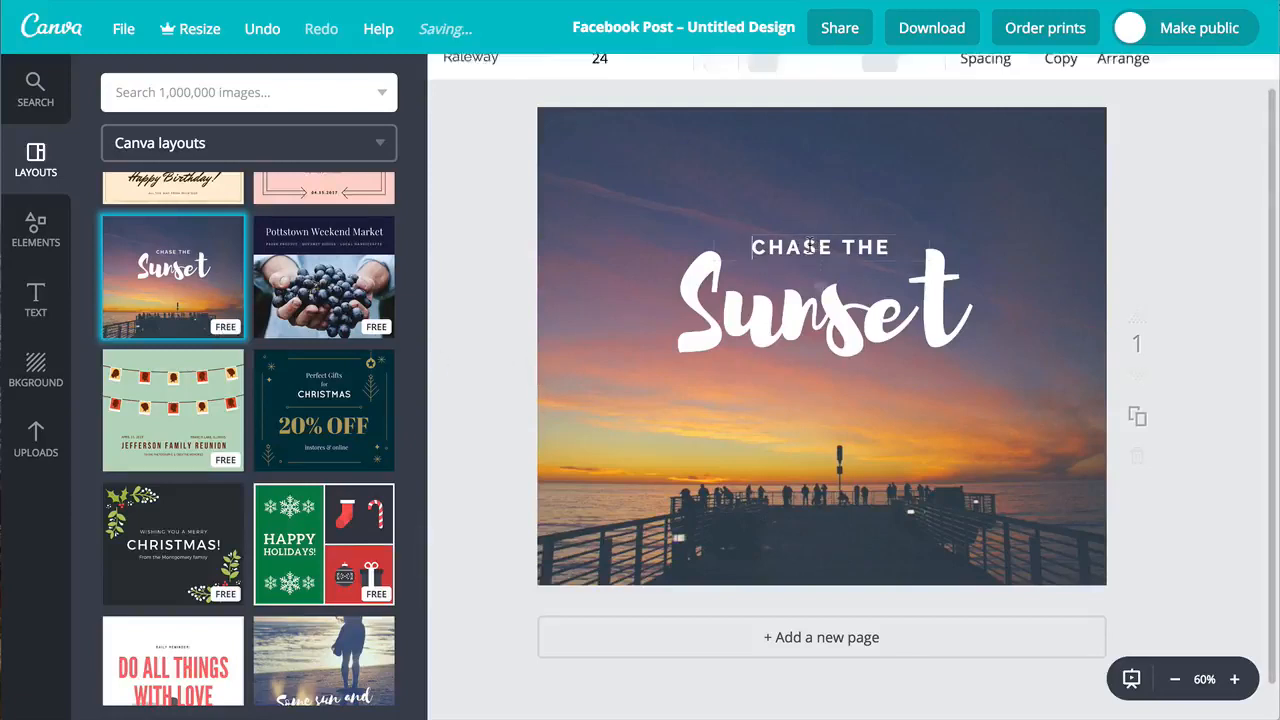
drag(753, 246, 891, 250)
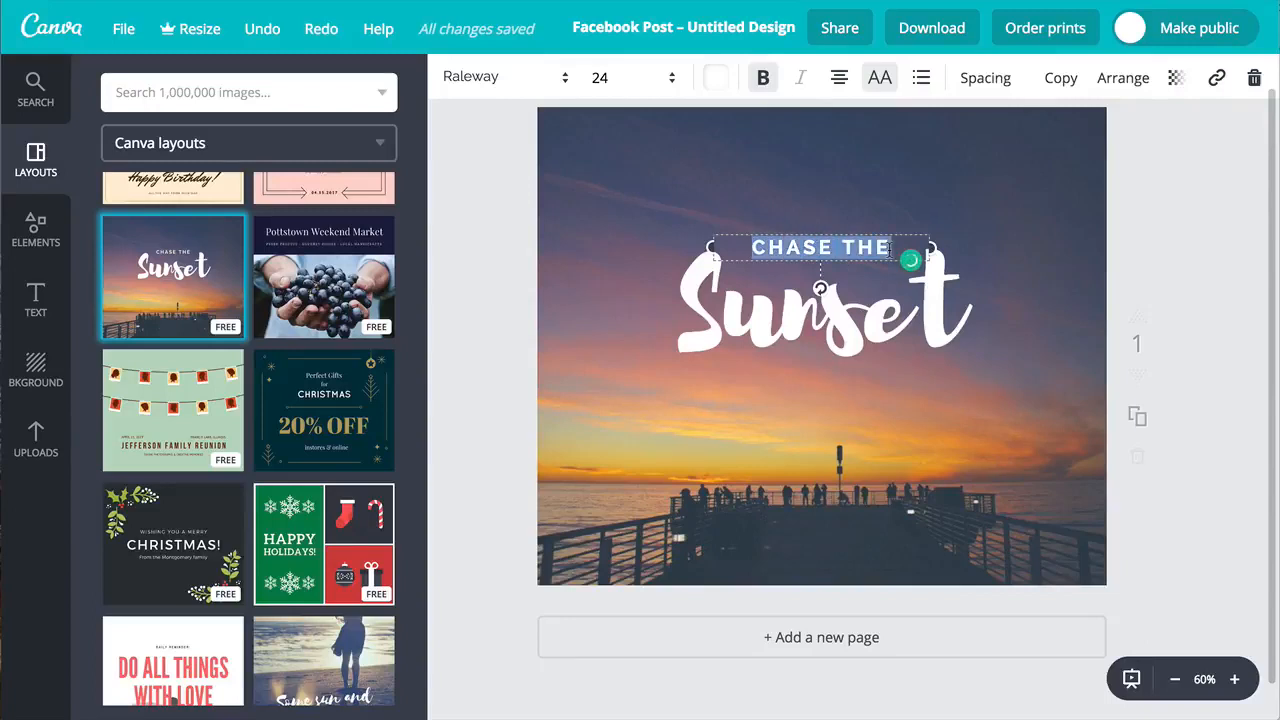
text(MA)
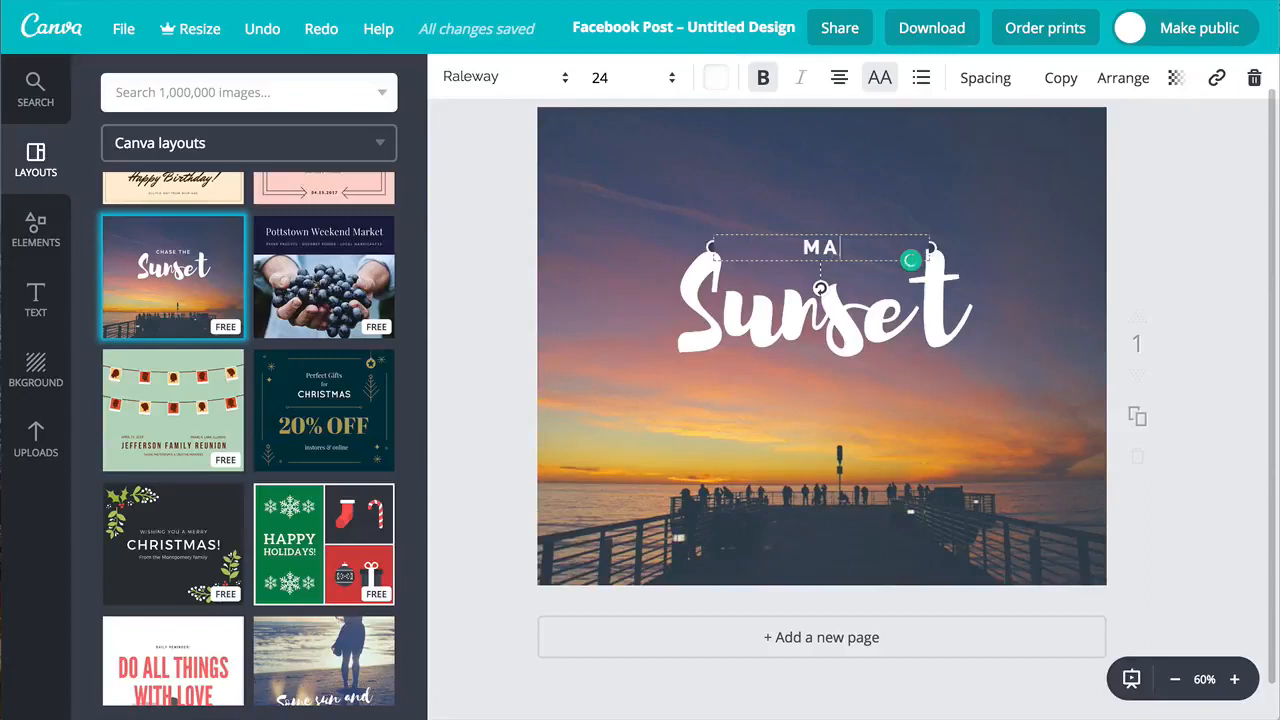
text(KE MONEY)
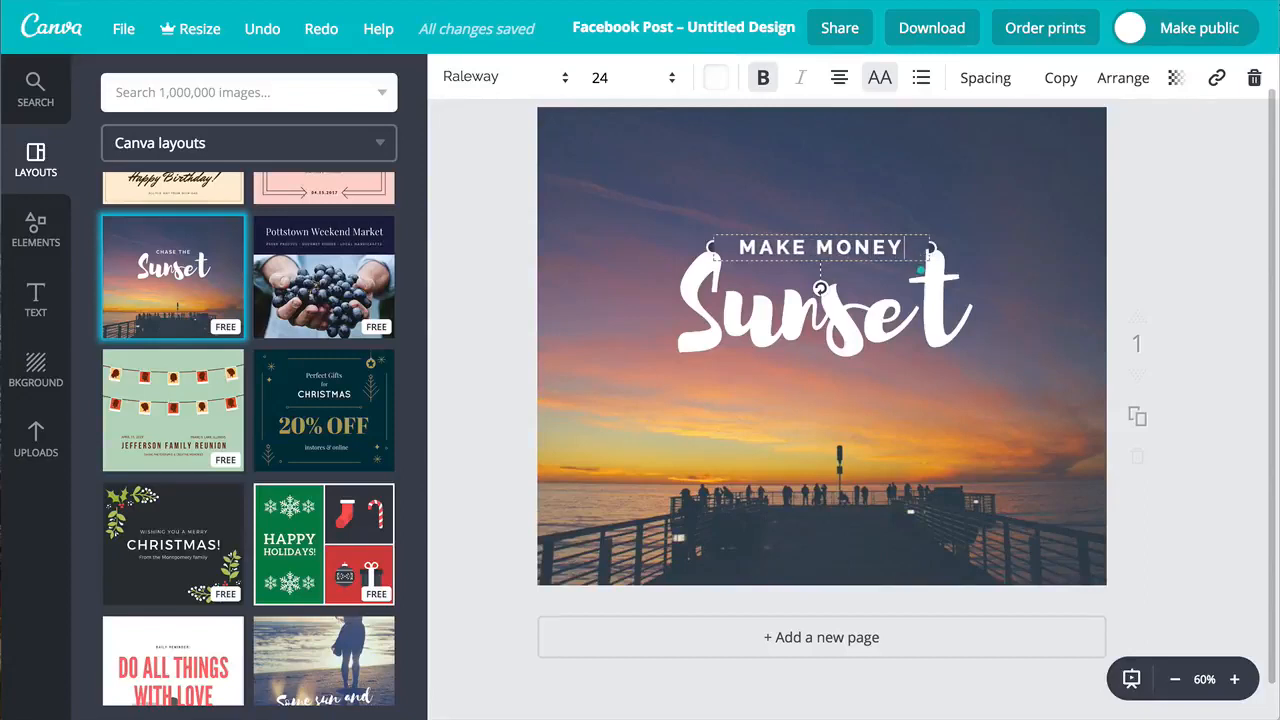
text( DO)
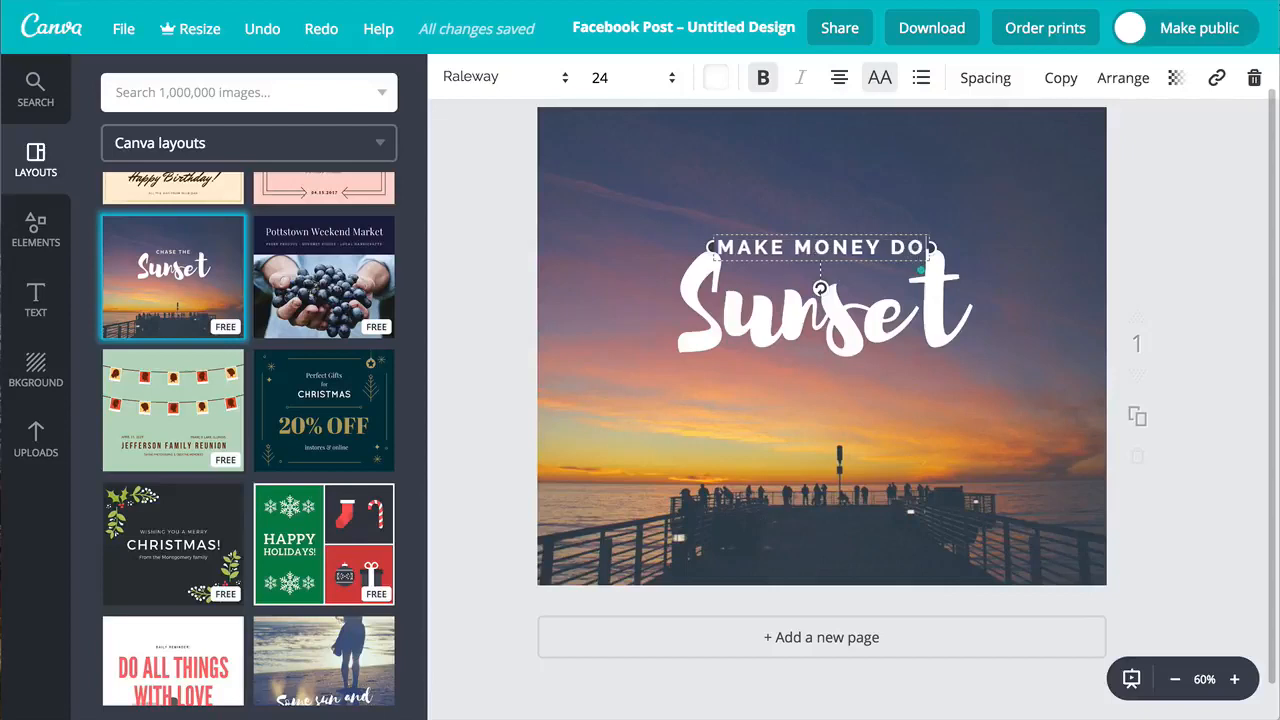
text(WNLOADING)
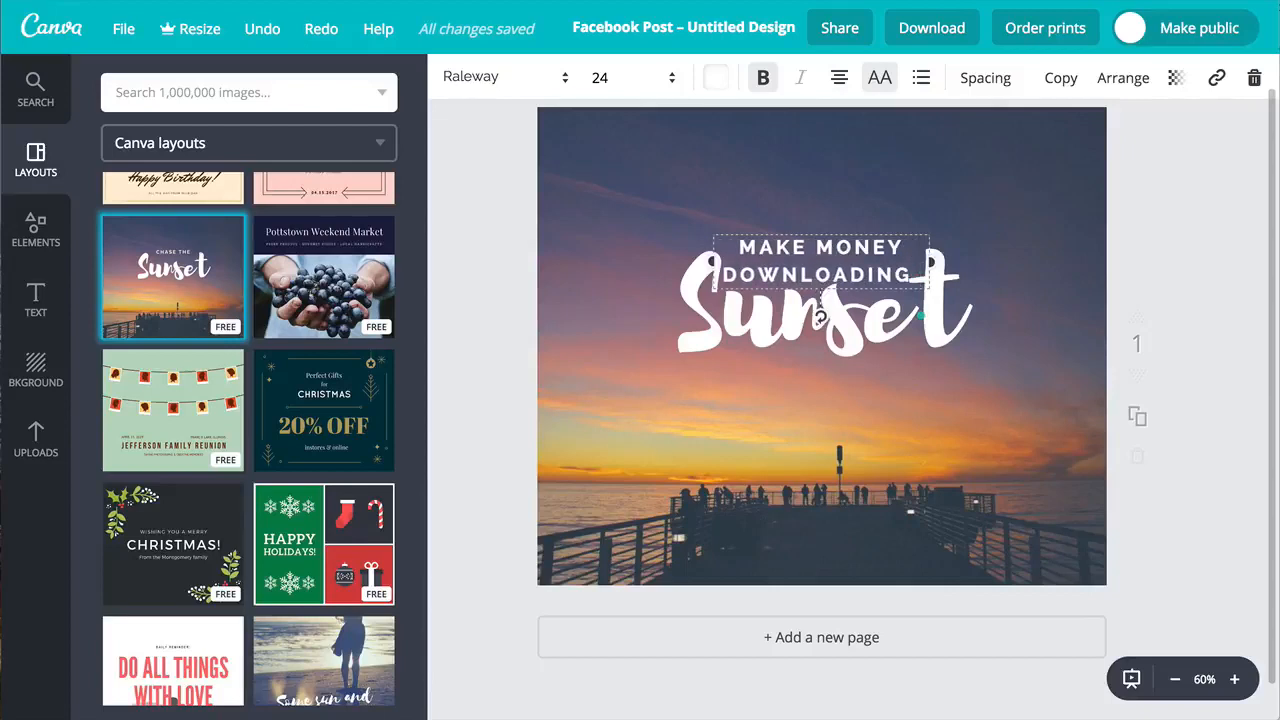
text( VIDEOS)
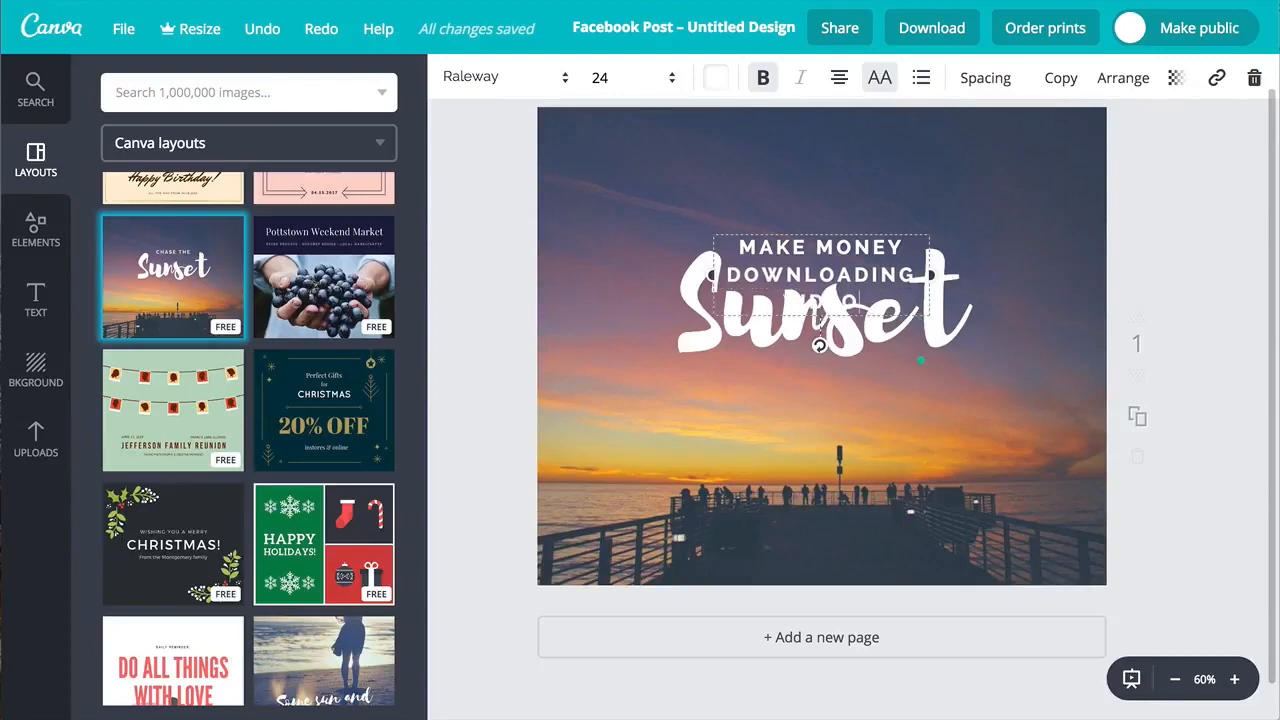
text( TO)
- Move the "MAKE MONEY DOWNLOADING VIDEOS TO" text up so it sits above the word "Sunset"
drag(818, 270, 815, 207)
click(815, 207)
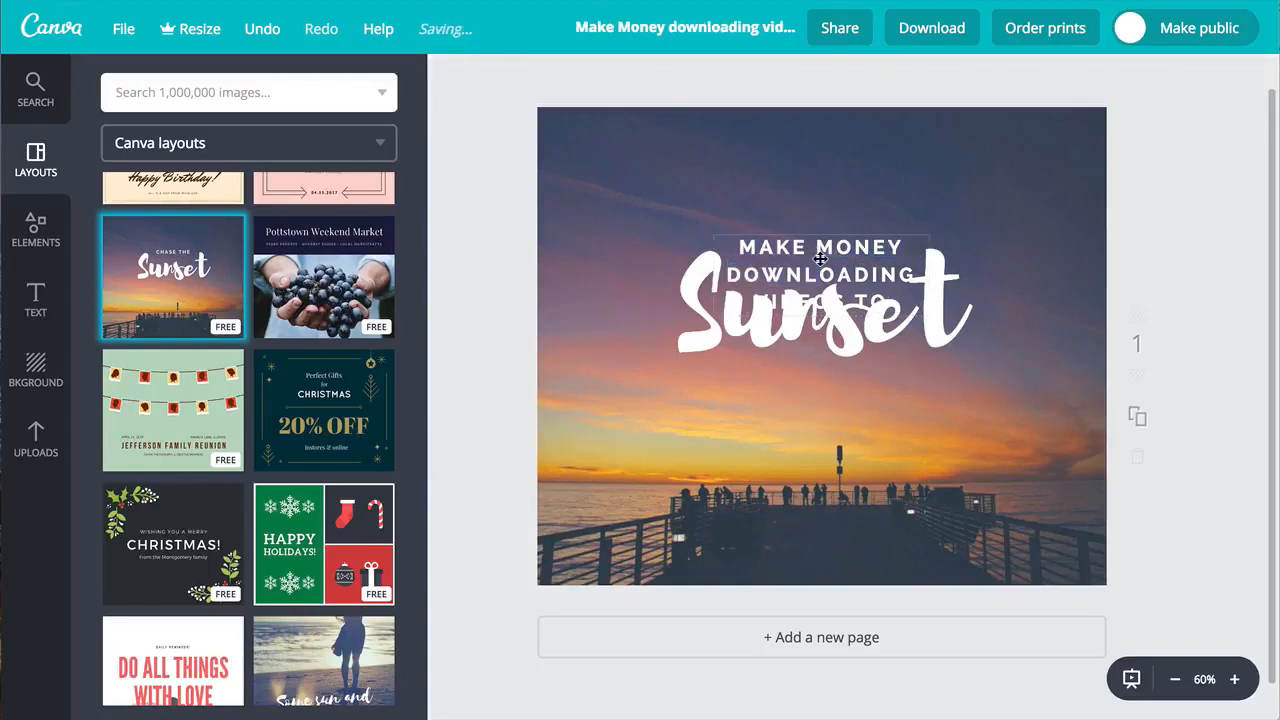
drag(818, 253, 818, 207)
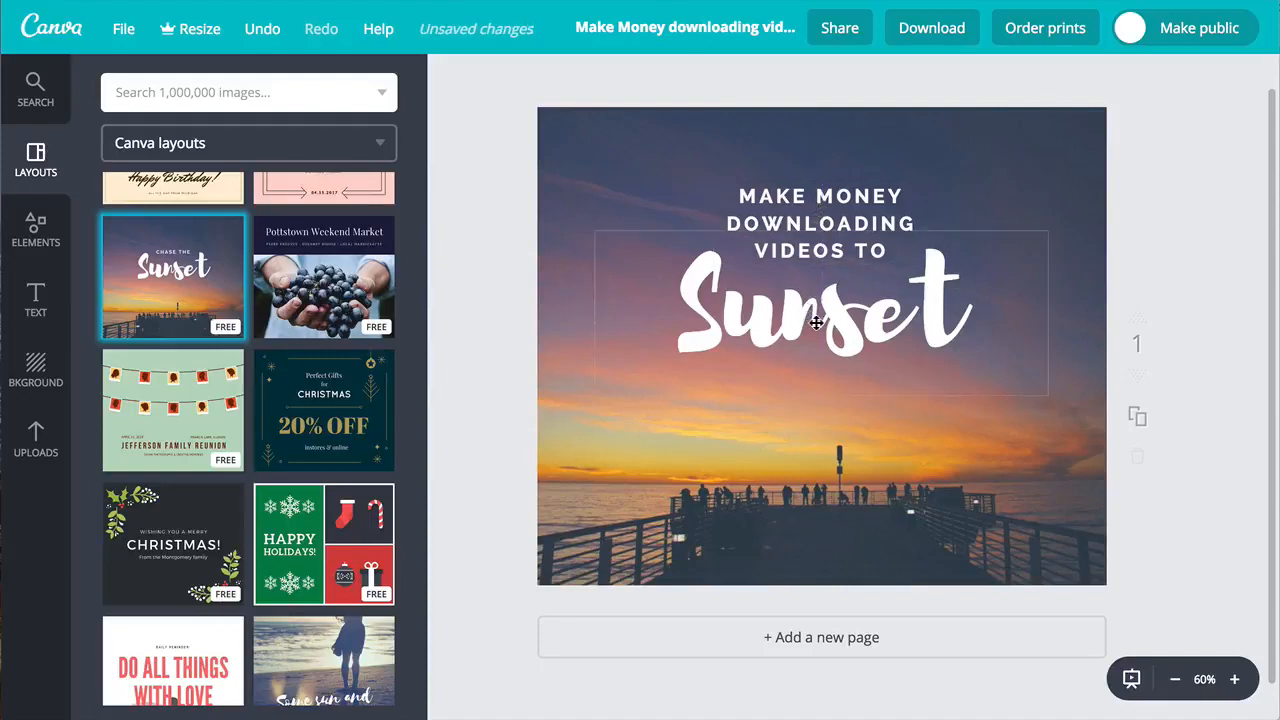
- Replace the large "Sunset" text with "YouTube"
click(816, 322)
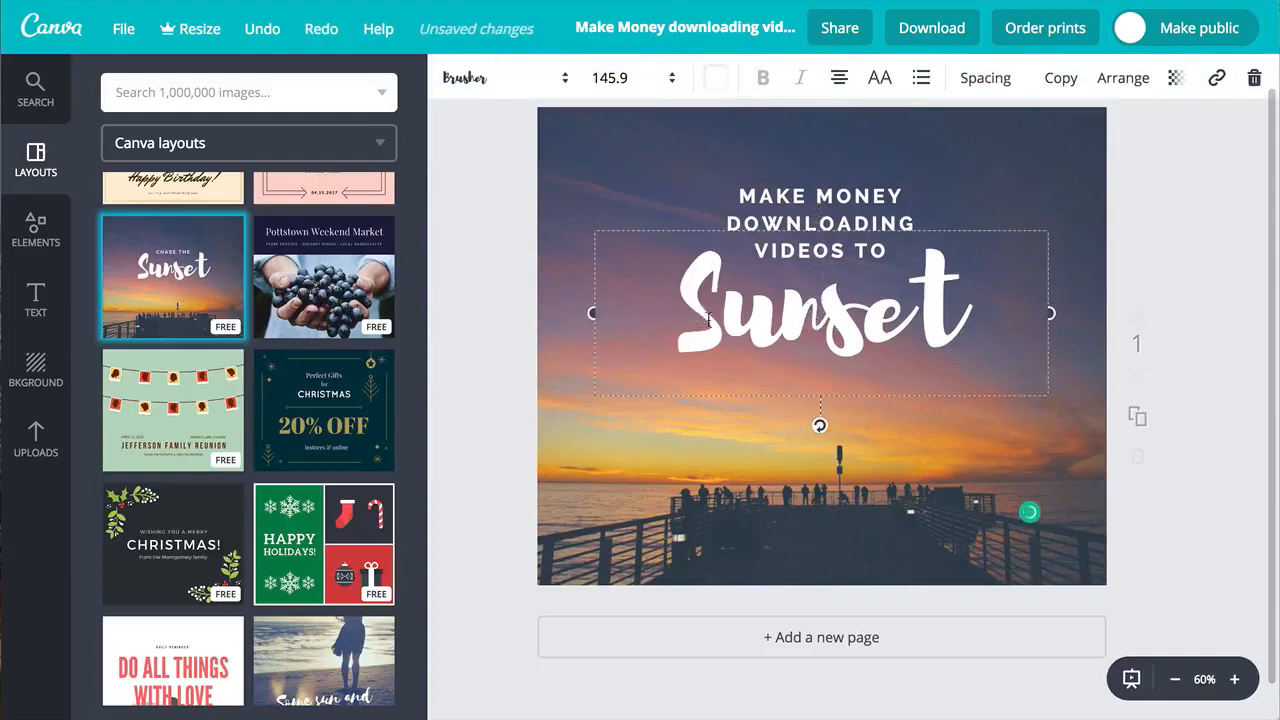
drag(708, 318, 958, 320)
text(Y)
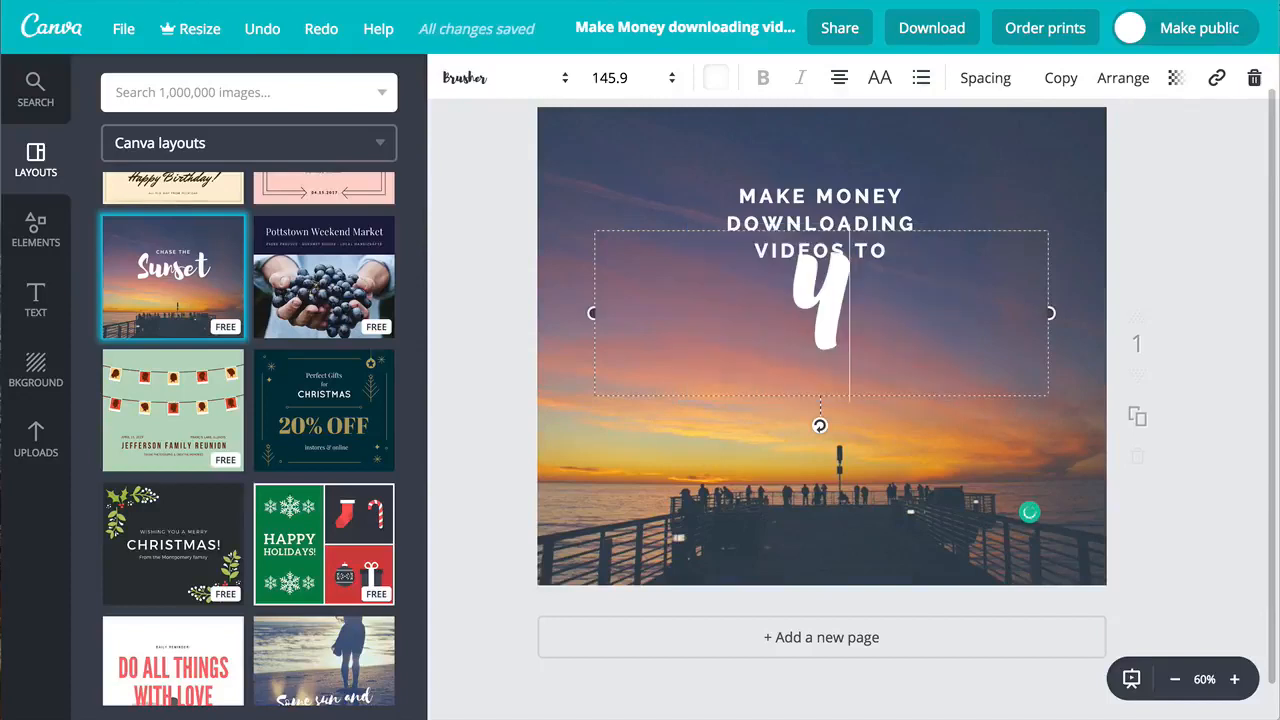
text(ouTube)
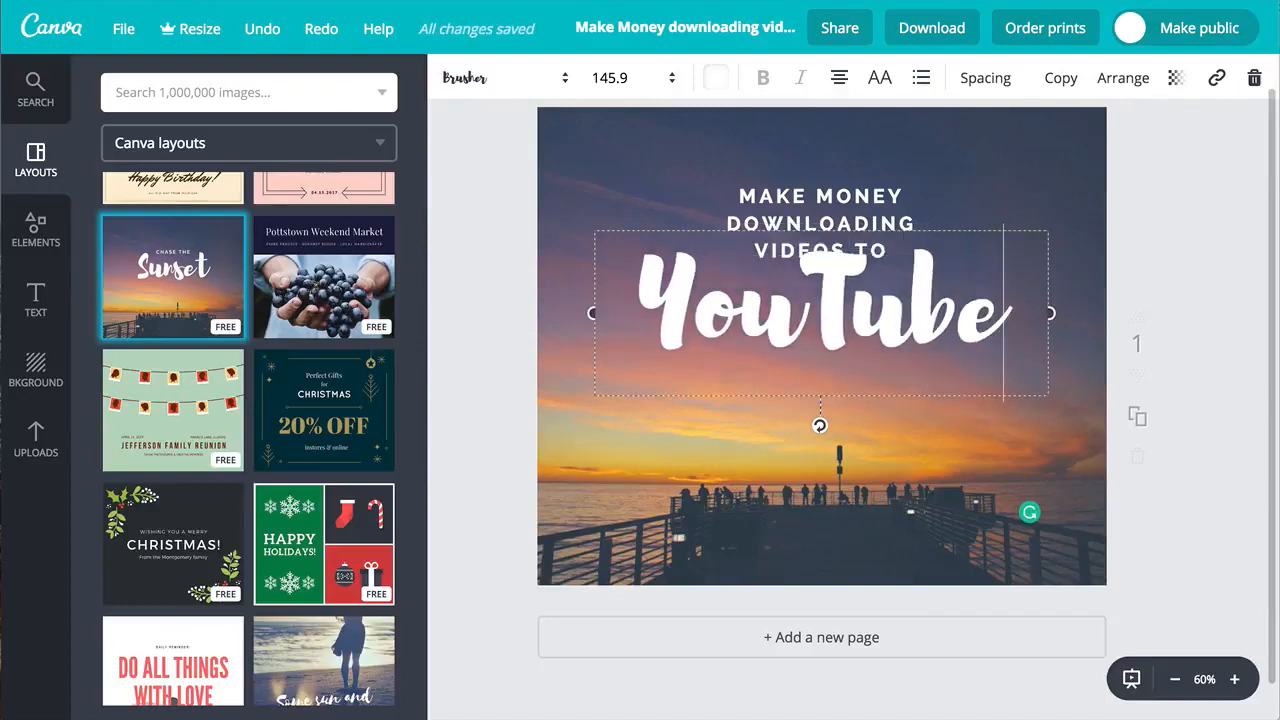
click(1175, 177)
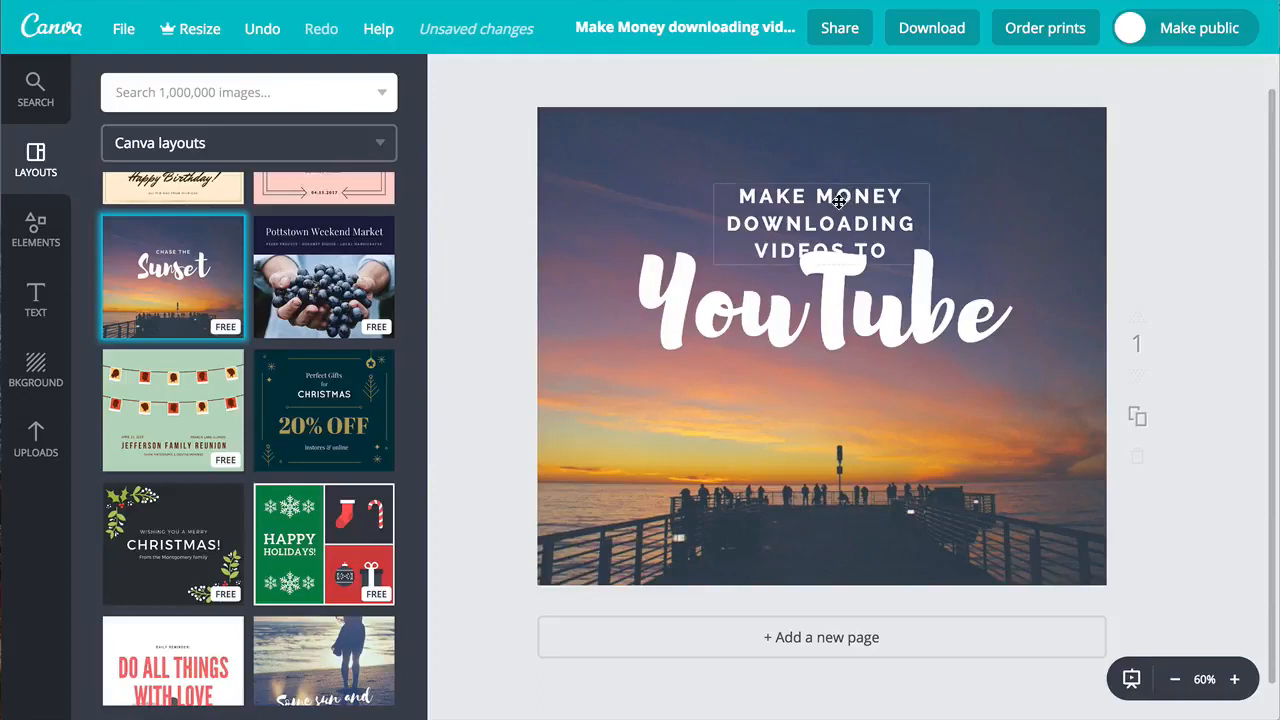
- Raise the "MAKE MONEY DOWNLOADING VIDEOS TO" text clear of "YouTube", widening its box to two lines and centring it horizontally
drag(819, 205, 819, 177)
click(912, 196)
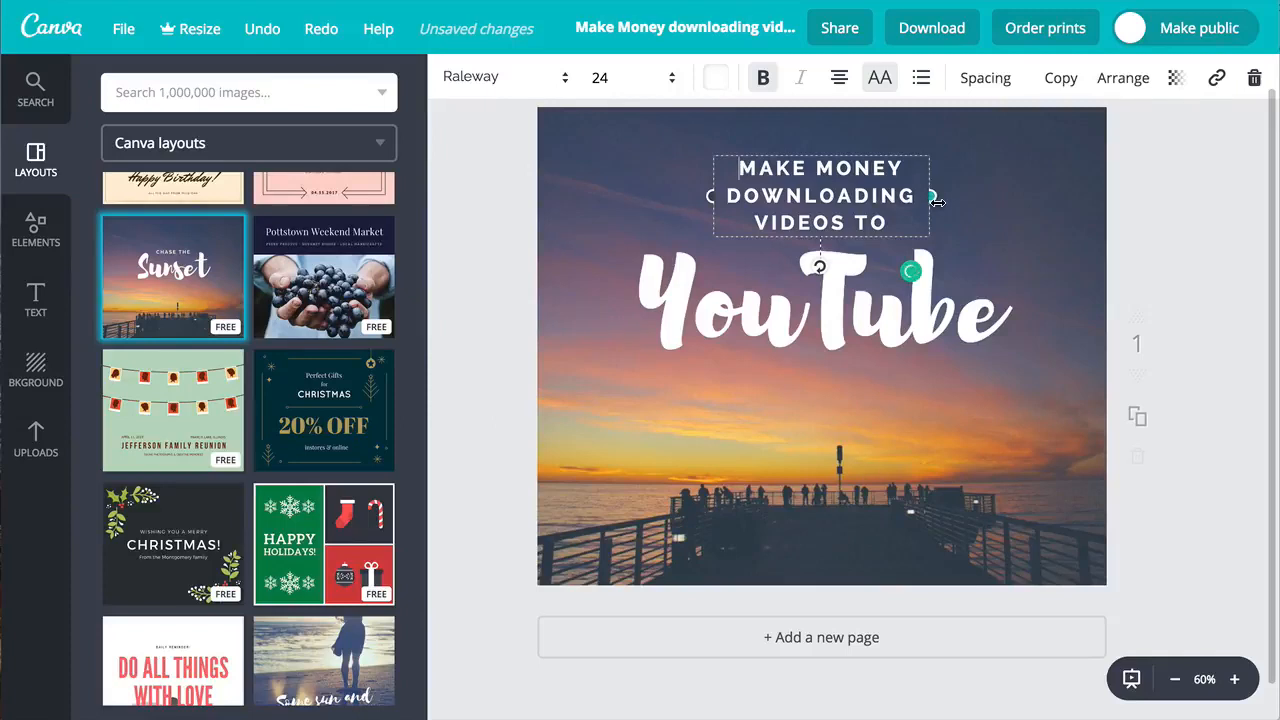
mouse_move(937, 202)
mouse_down()
mouse_move(1068, 204)
mouse_move(992, 192)
mouse_move(911, 207)
mouse_move(947, 206)
mouse_up()
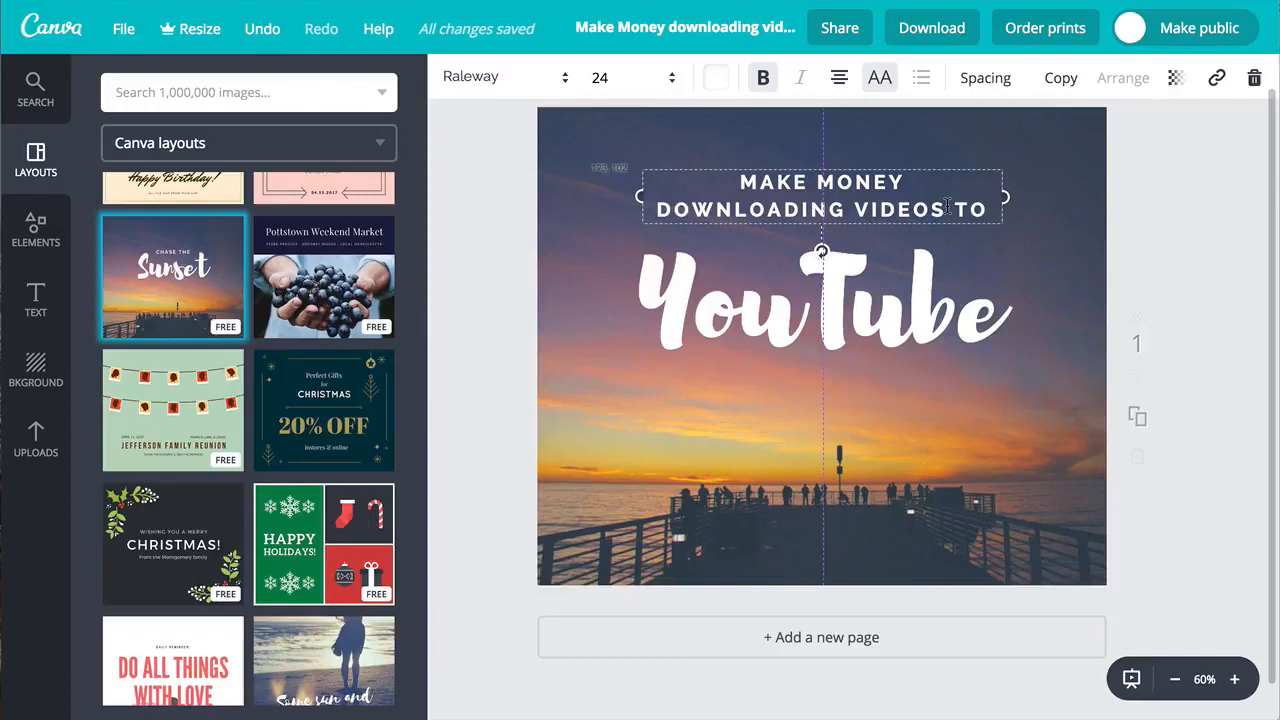
drag(947, 206, 948, 206)
click(1150, 218)
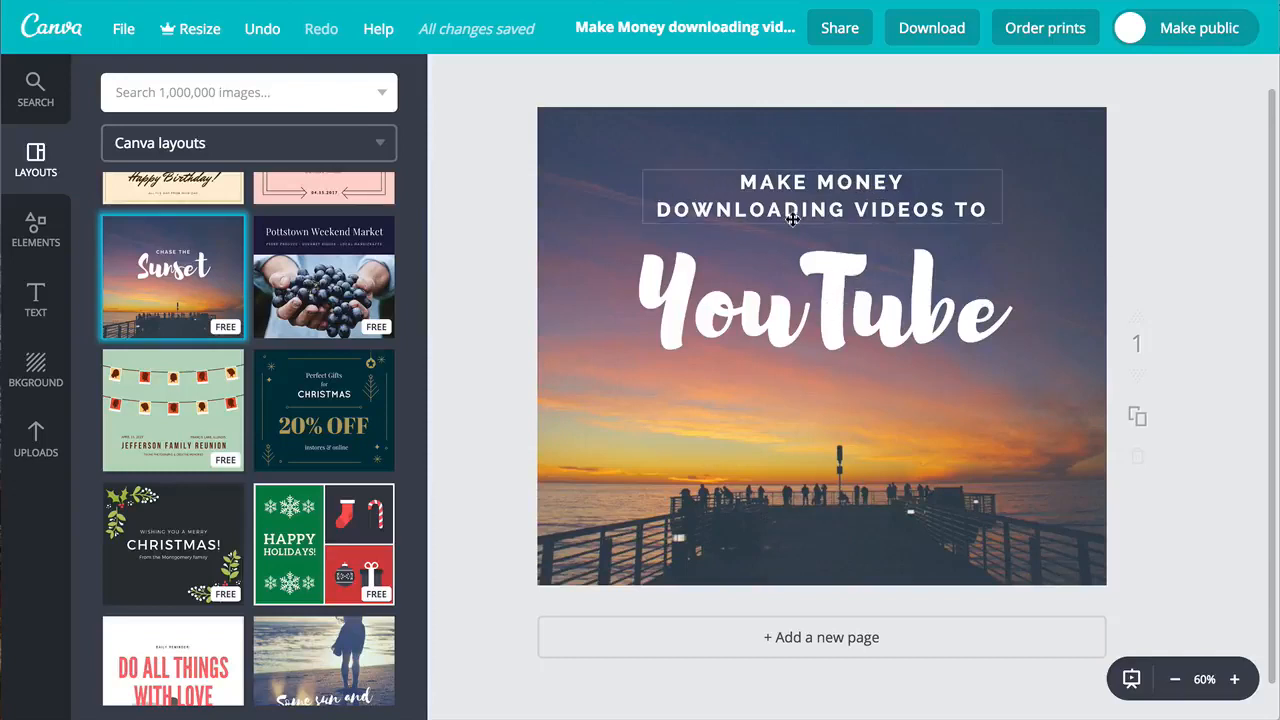
- Widen the "MAKE MONEY DOWNLOADING VIDEOS TO" text box on both sides to fit one line, and centre it just above "YouTube"
click(970, 202)
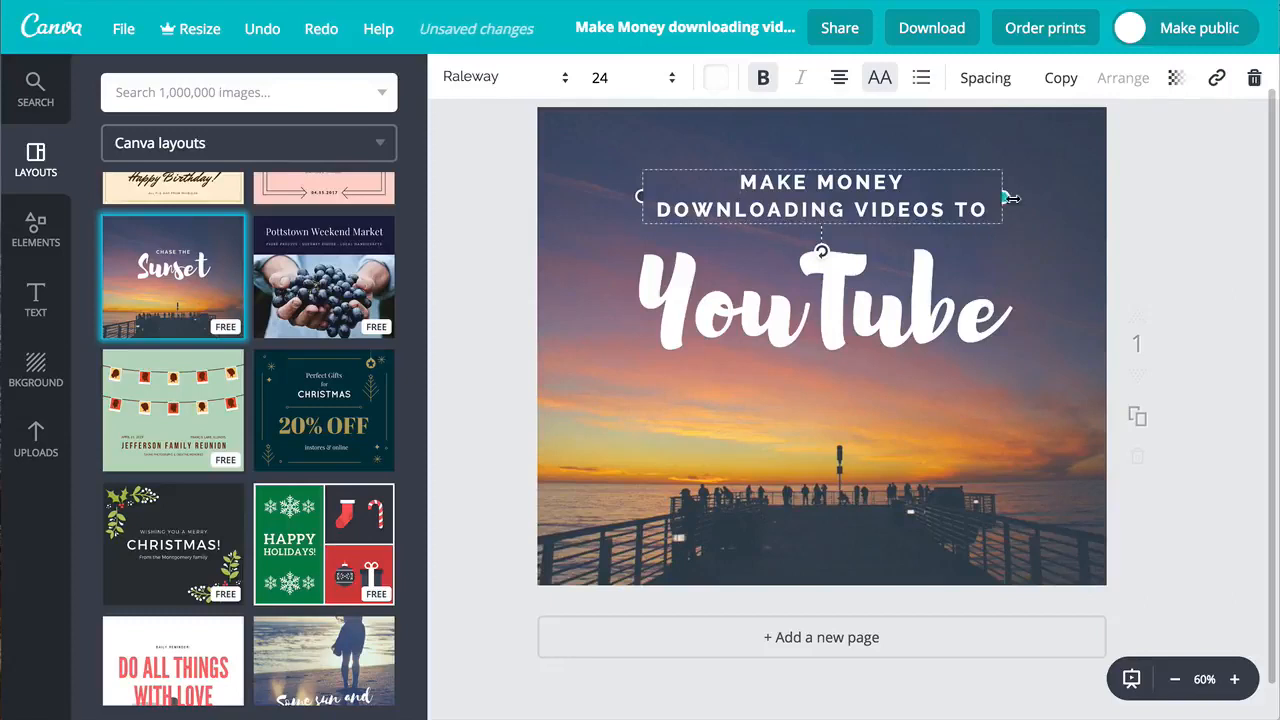
drag(1010, 198, 1068, 198)
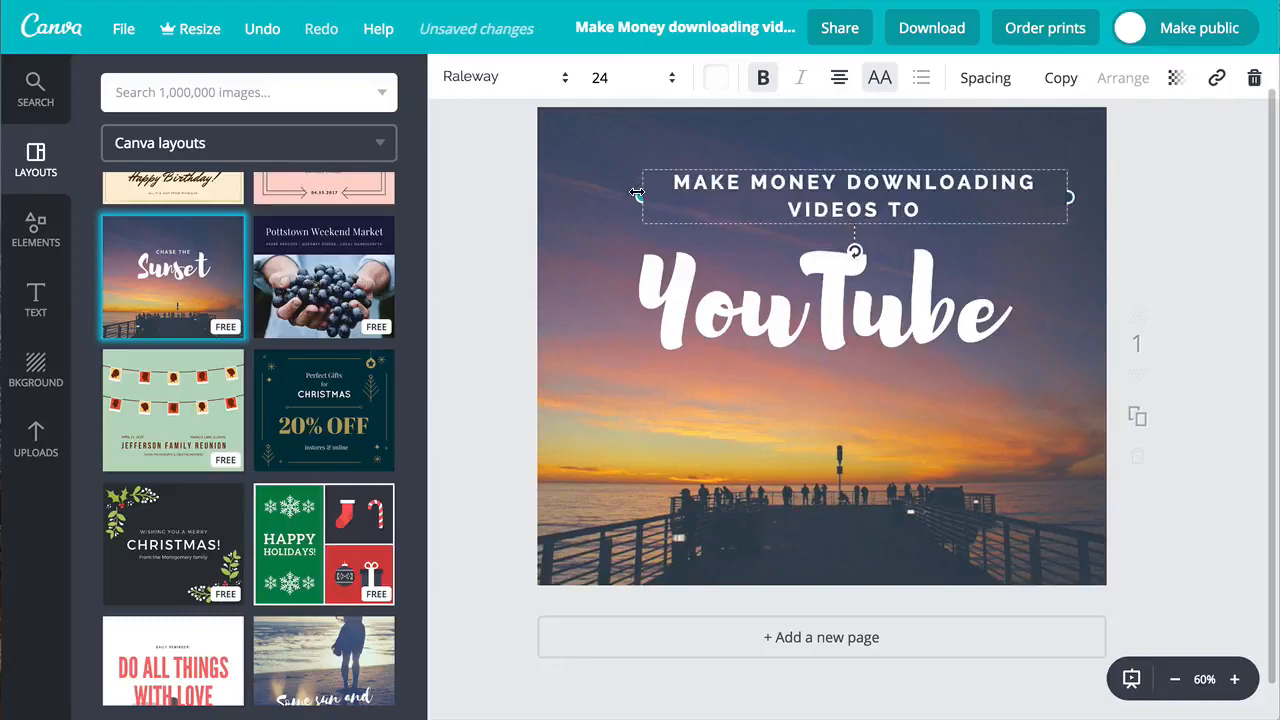
drag(637, 192, 558, 192)
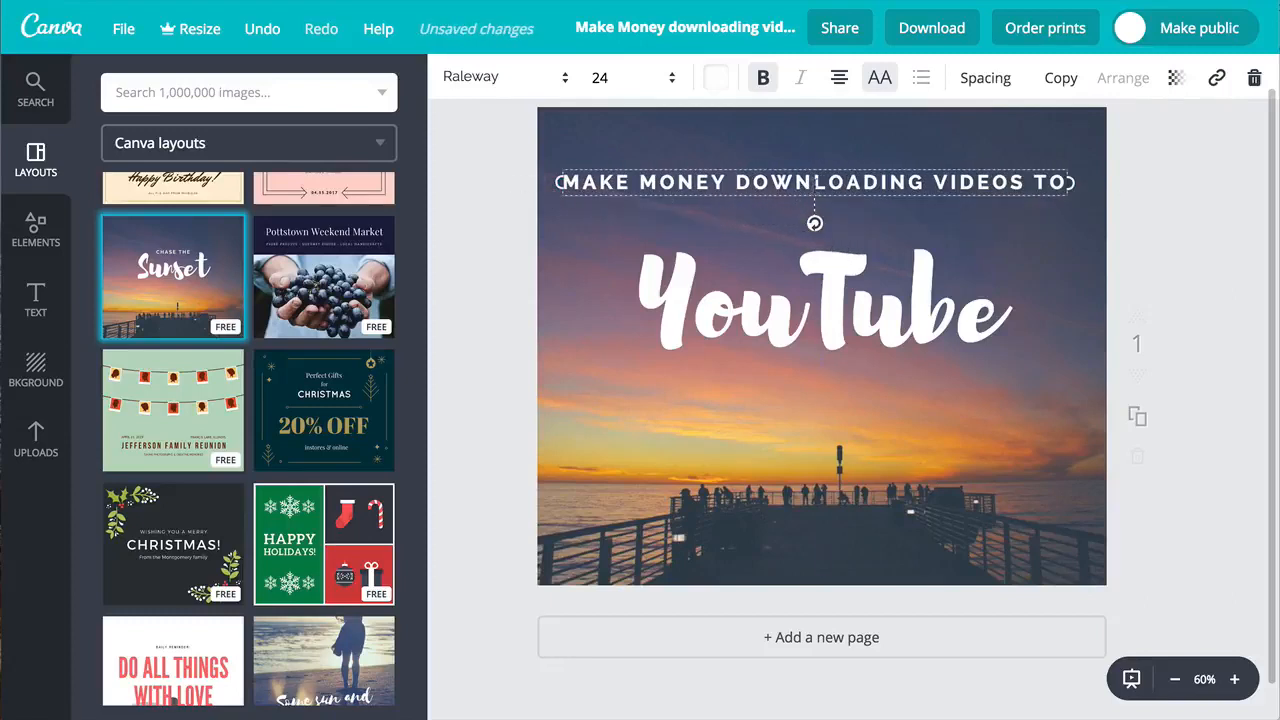
drag(816, 190, 823, 214)
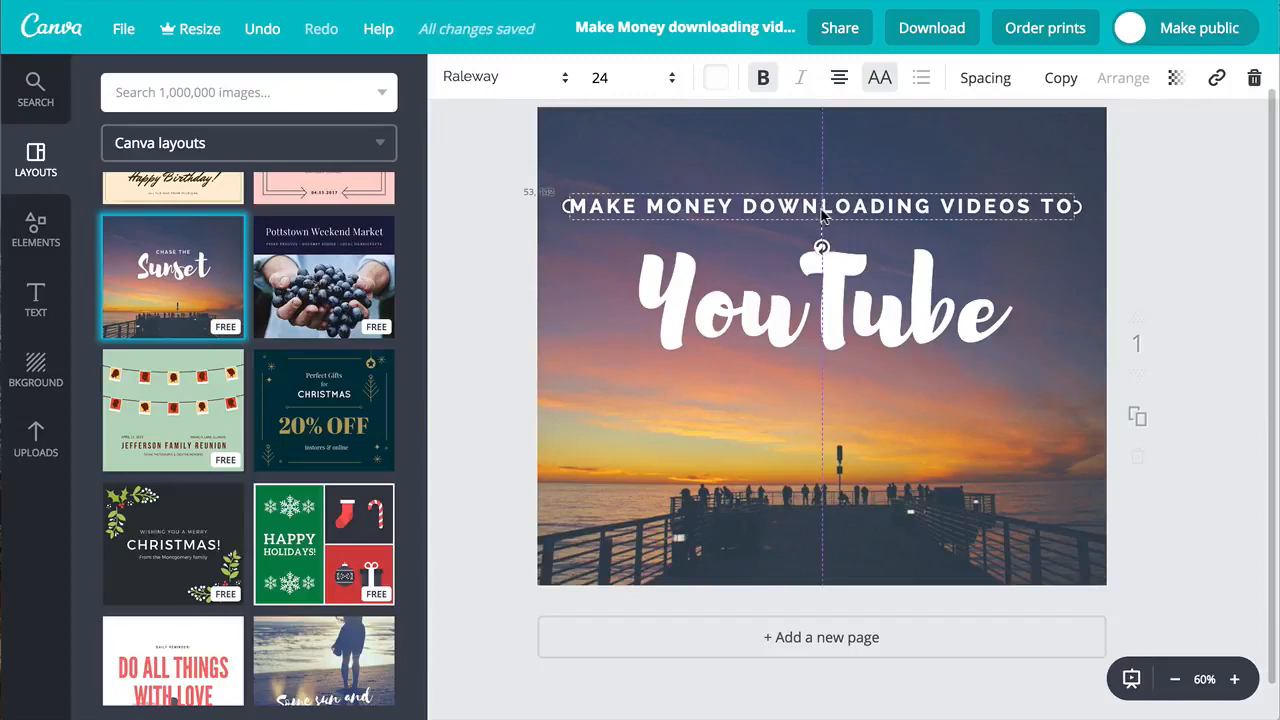
drag(822, 212, 822, 212)
click(1182, 240)
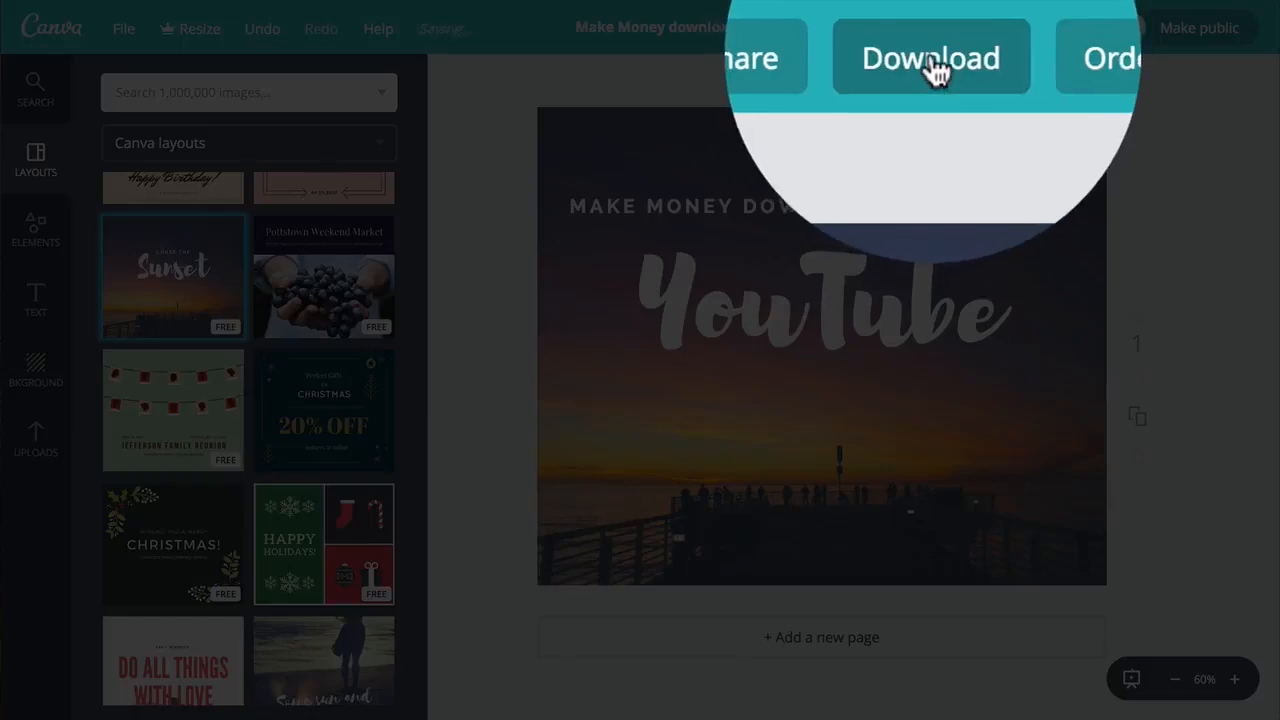
- Download the finished design with the file type PNG (Recommended)
click(936, 65)
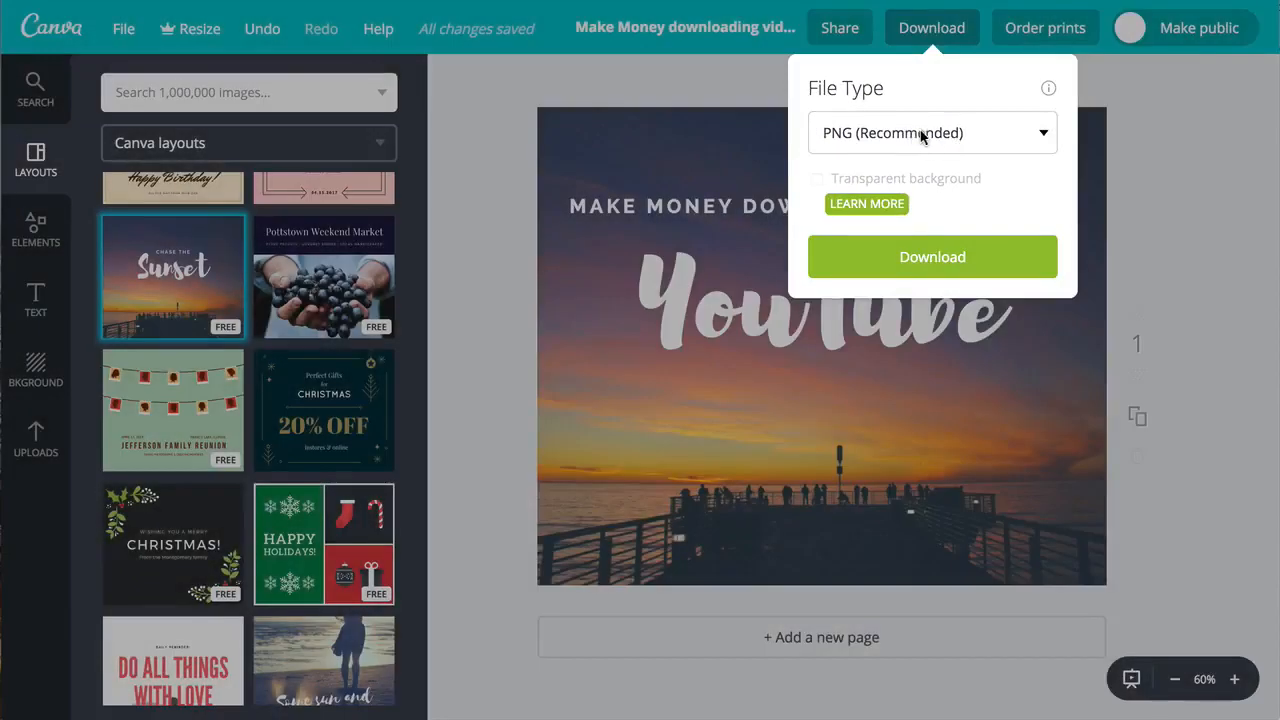
click(1041, 138)
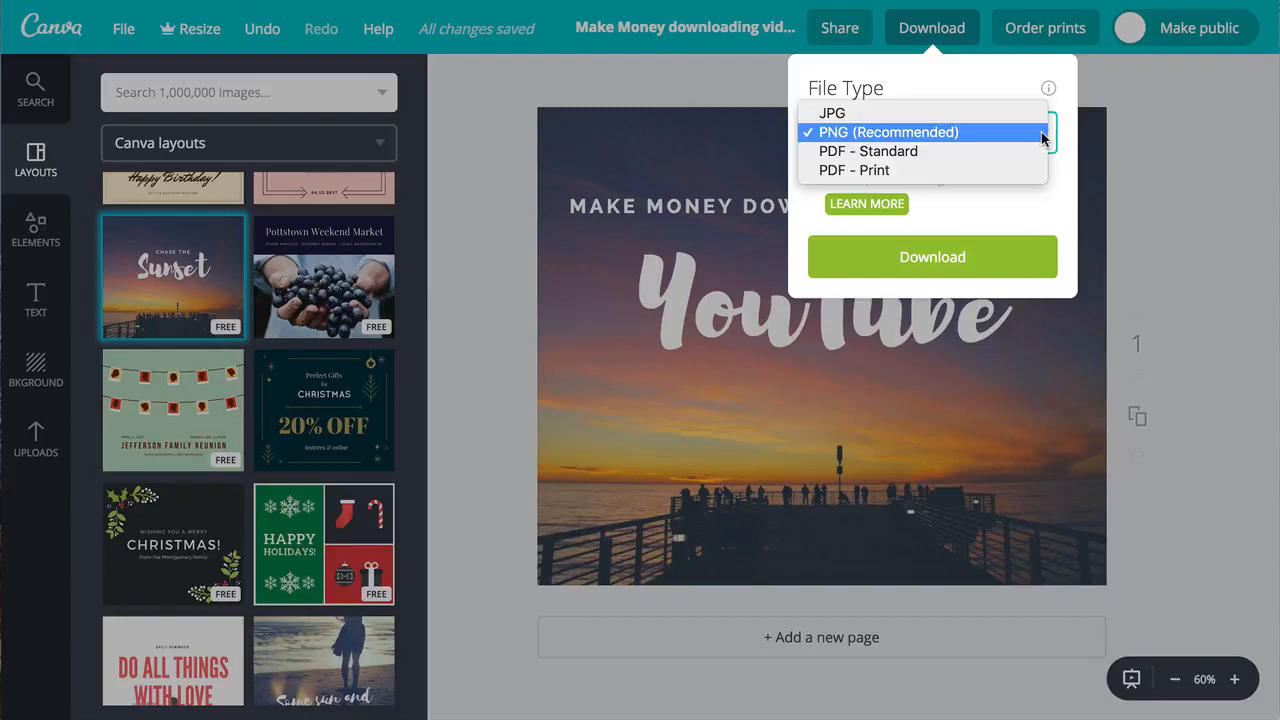
click(880, 134)
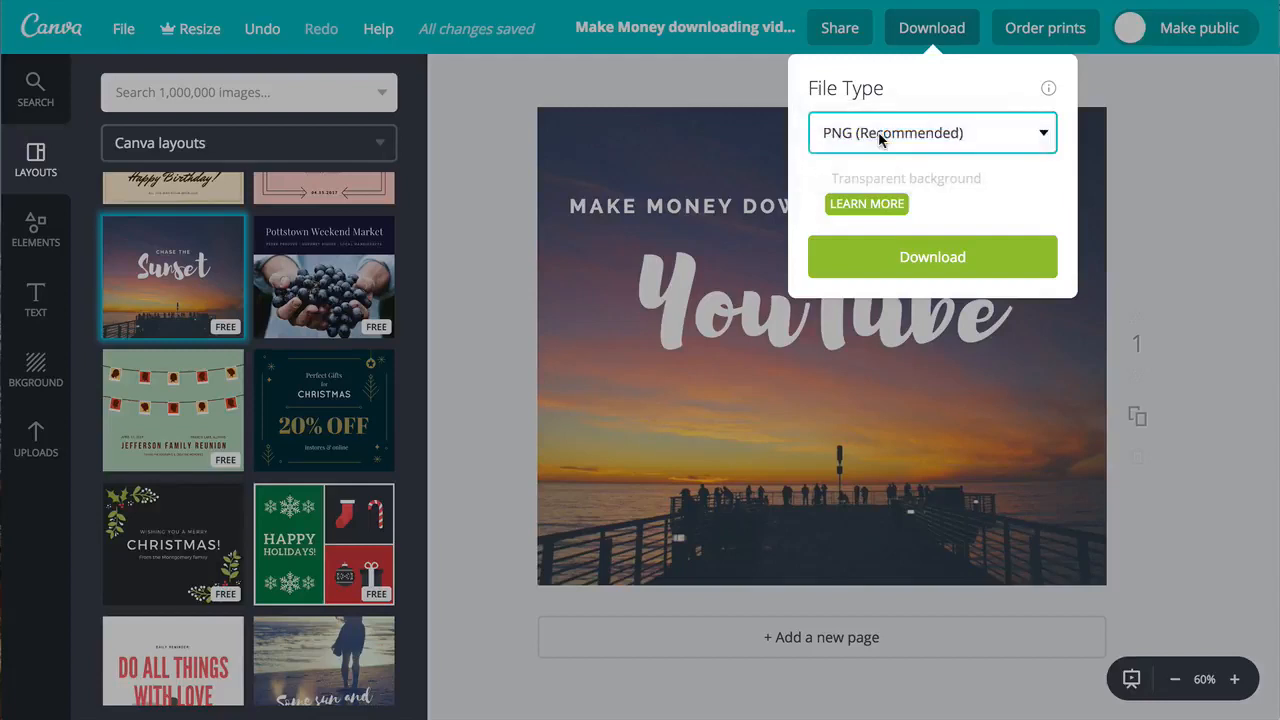
click(928, 258)
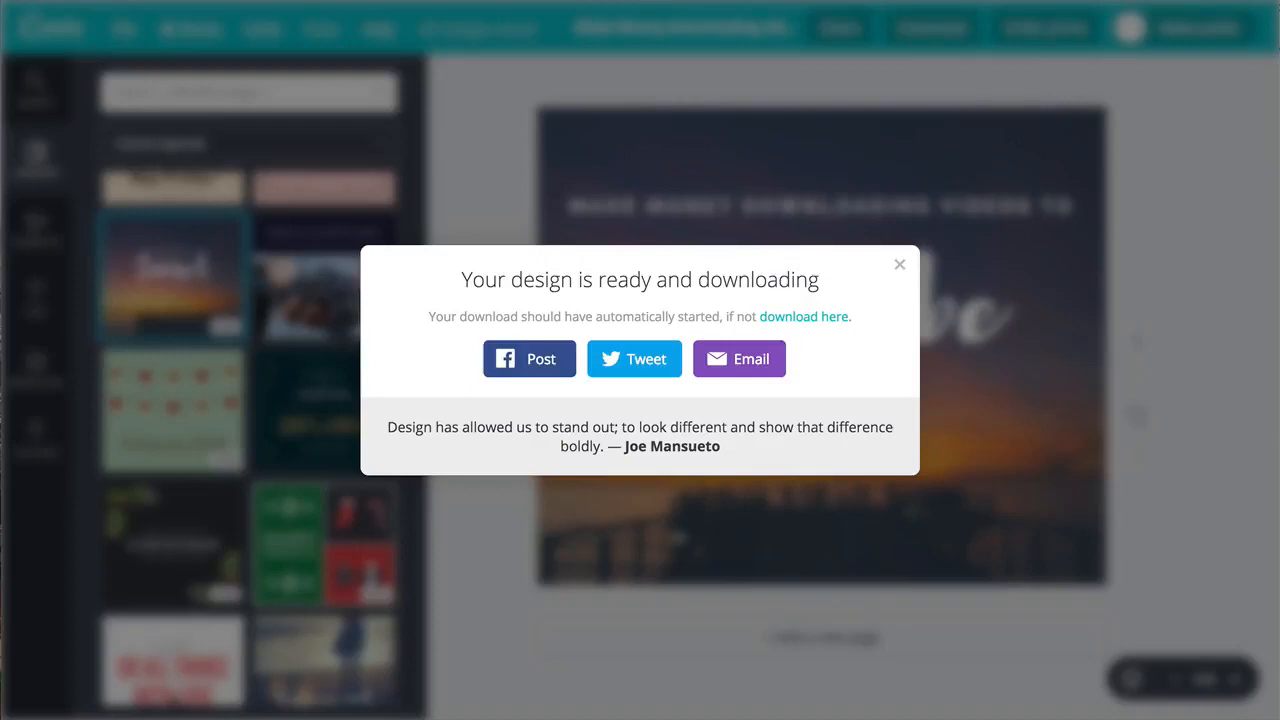
- Reveal the downloaded PNG in Finder and adjust the file column so the image preview fits
drag(391, 719, 391, 716)
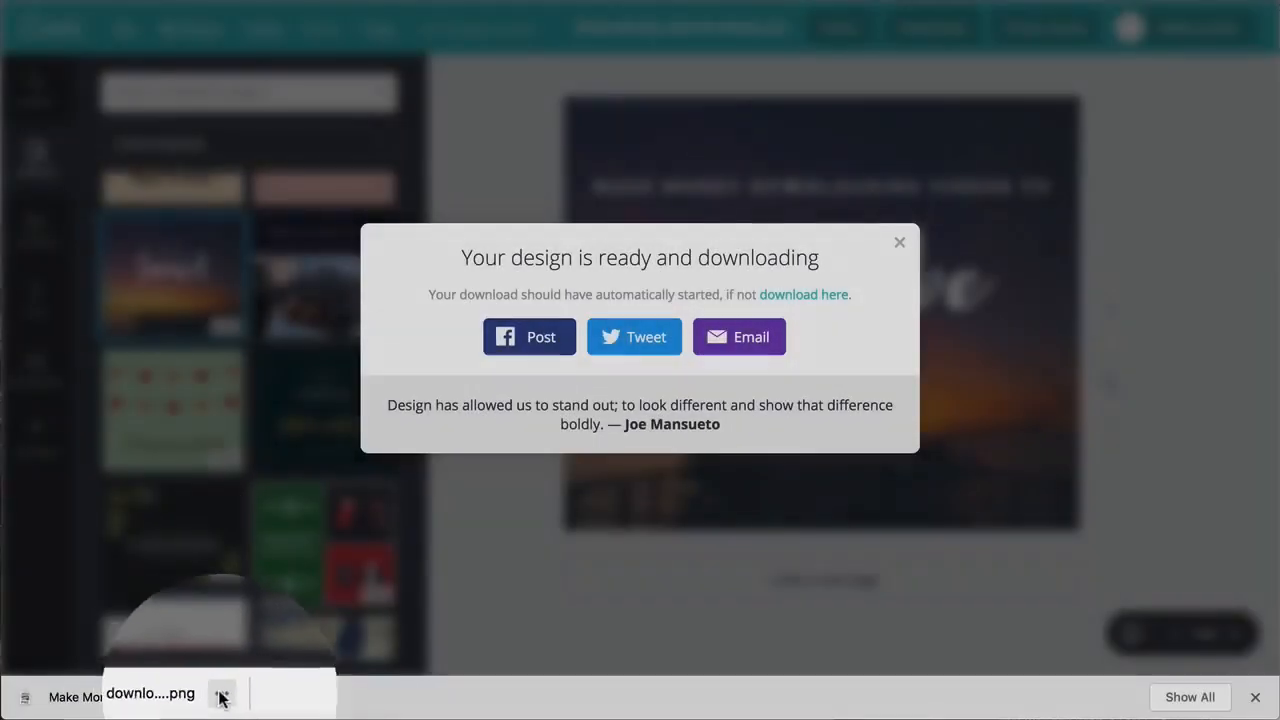
click(221, 697)
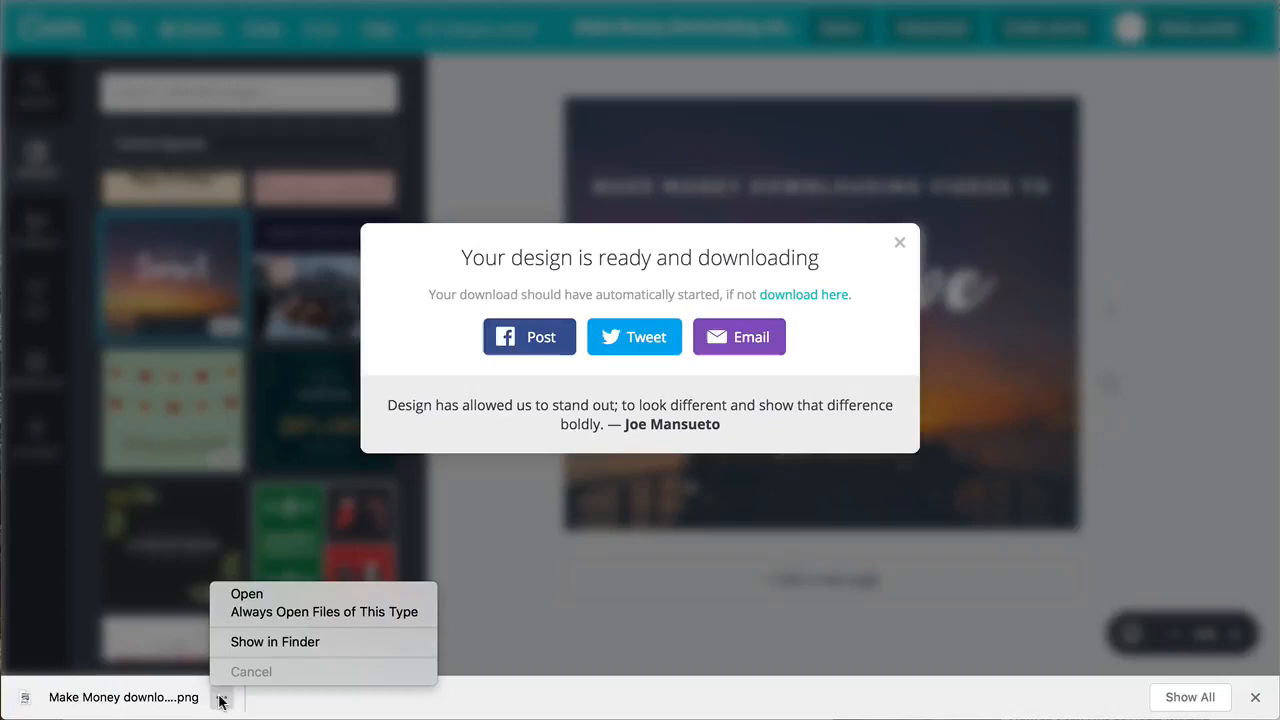
click(268, 642)
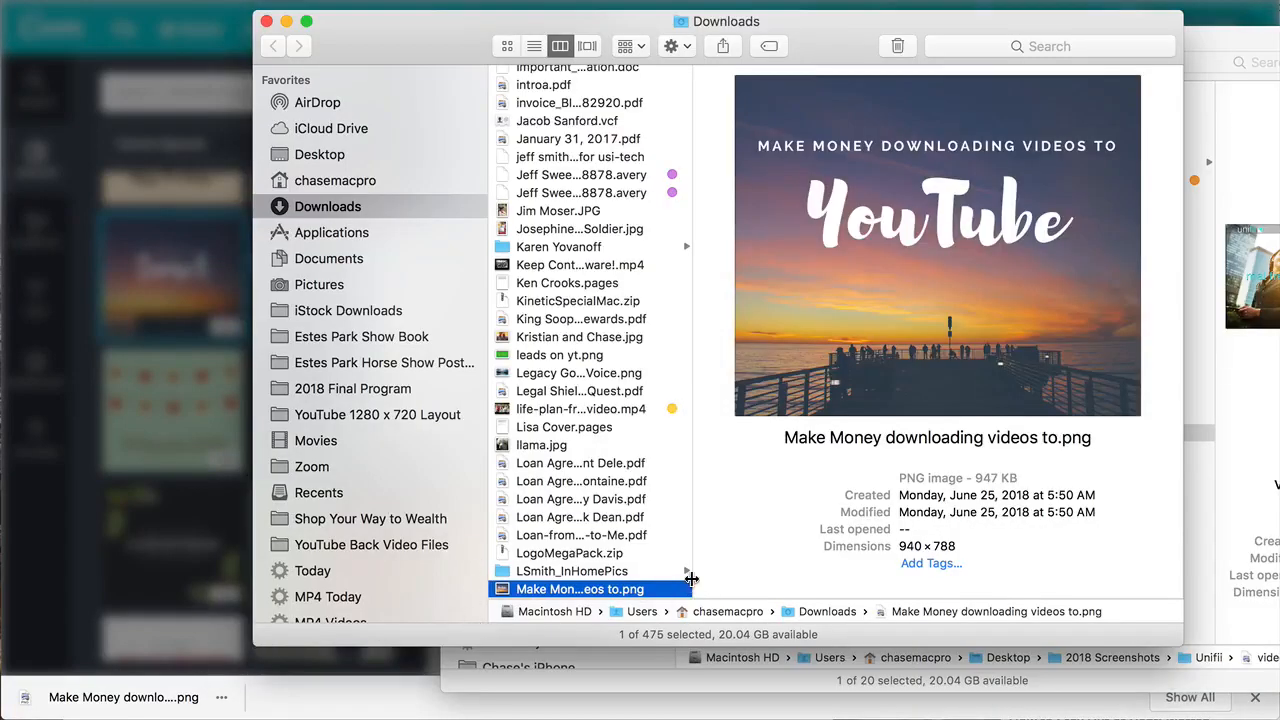
double_click(690, 585)
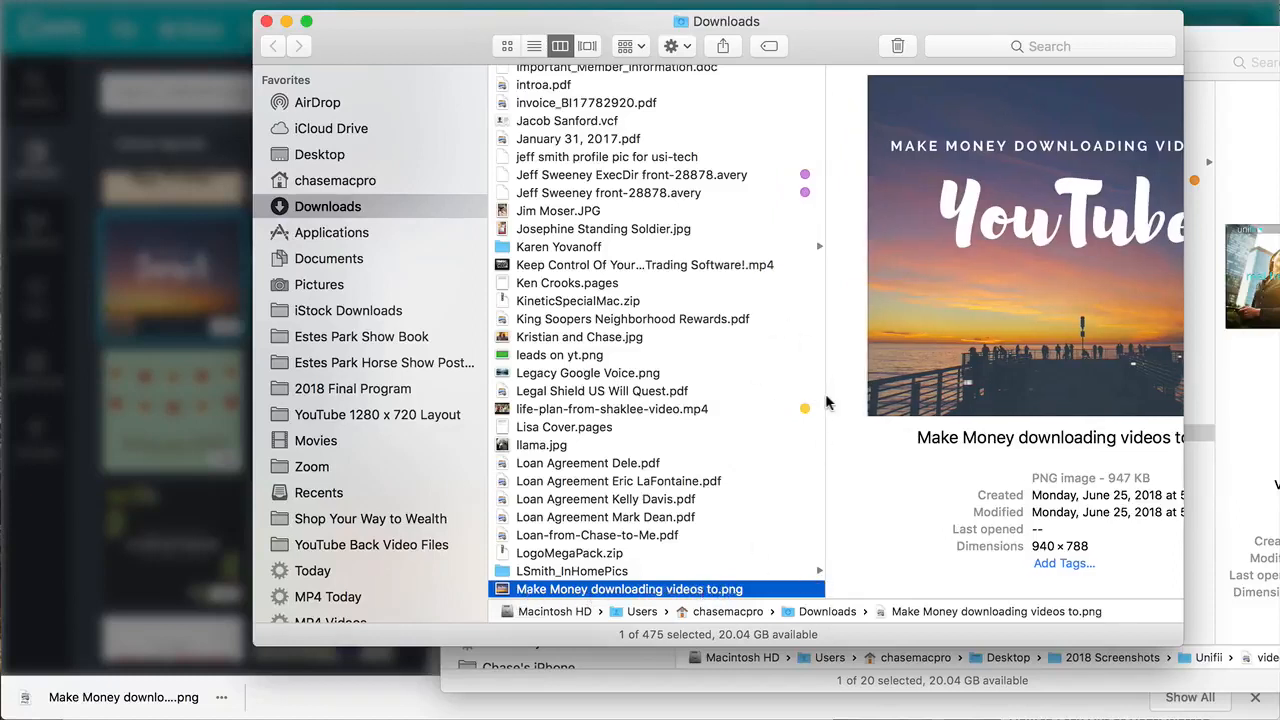
drag(822, 401, 680, 386)
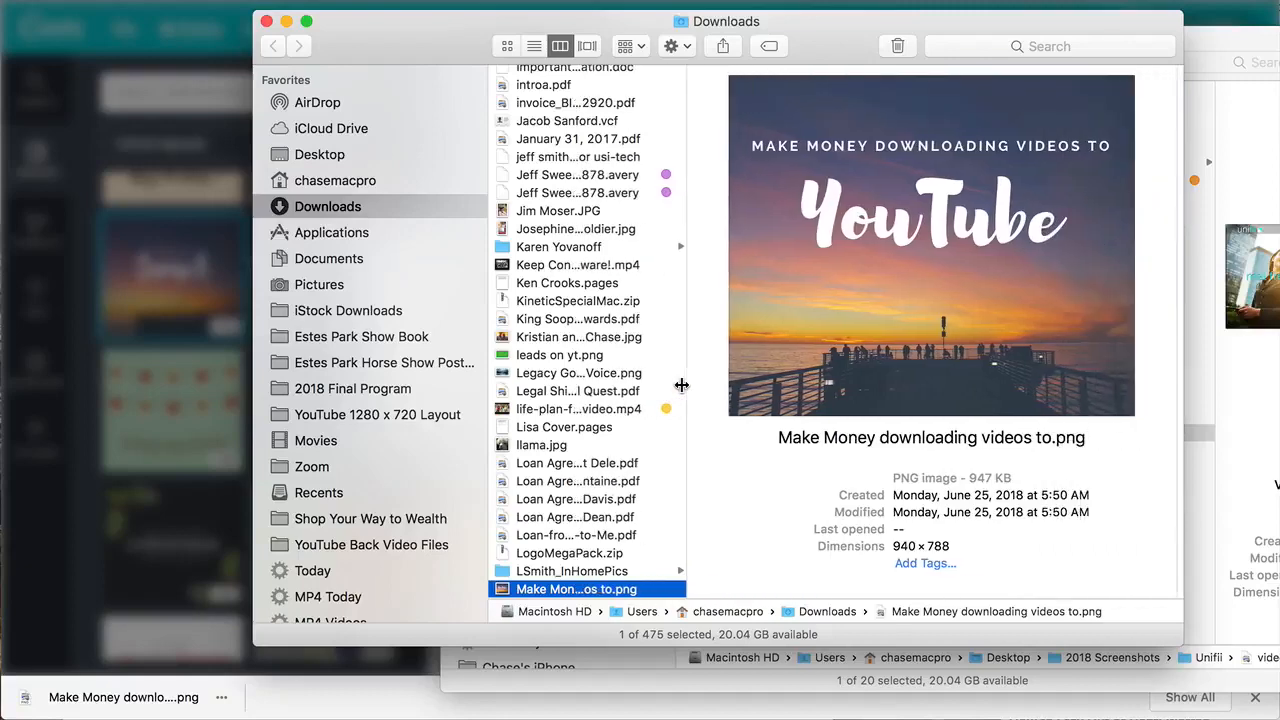
- Open "Make Money downloading videos to.png" to inspect it at full size, and return to the design in Canva
double_click(558, 590)
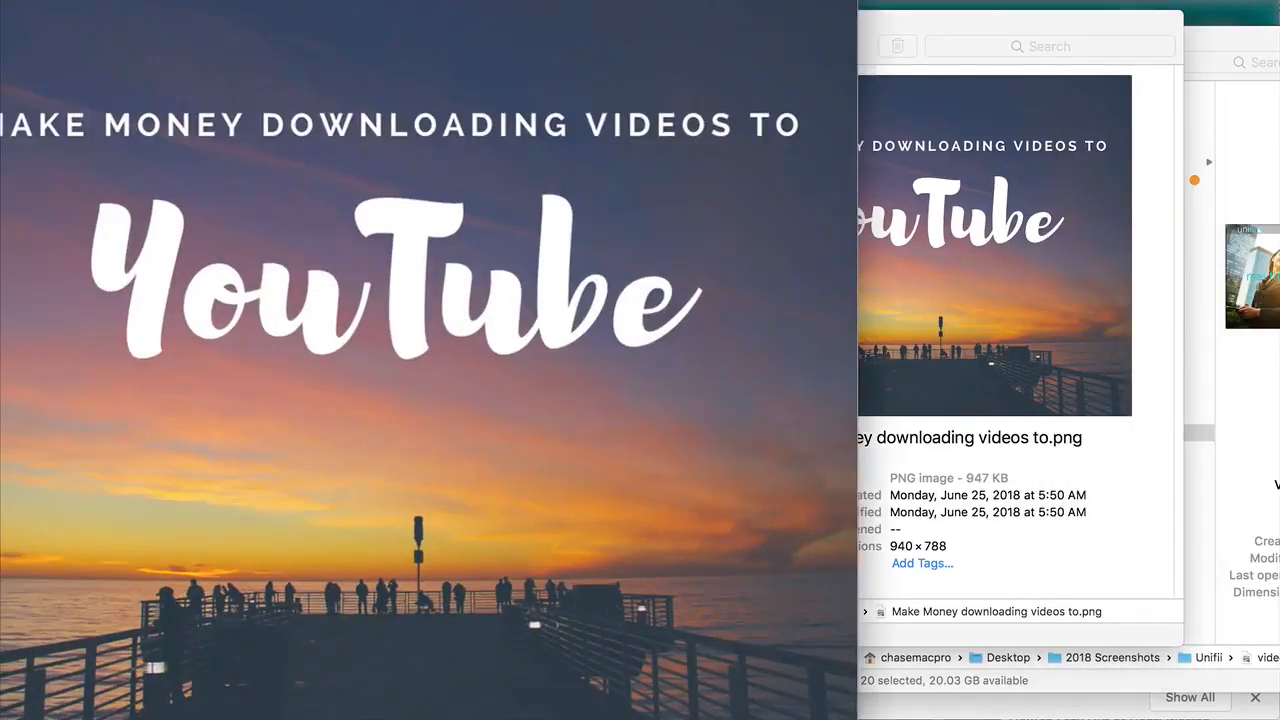
drag(357, 0, 673, 16)
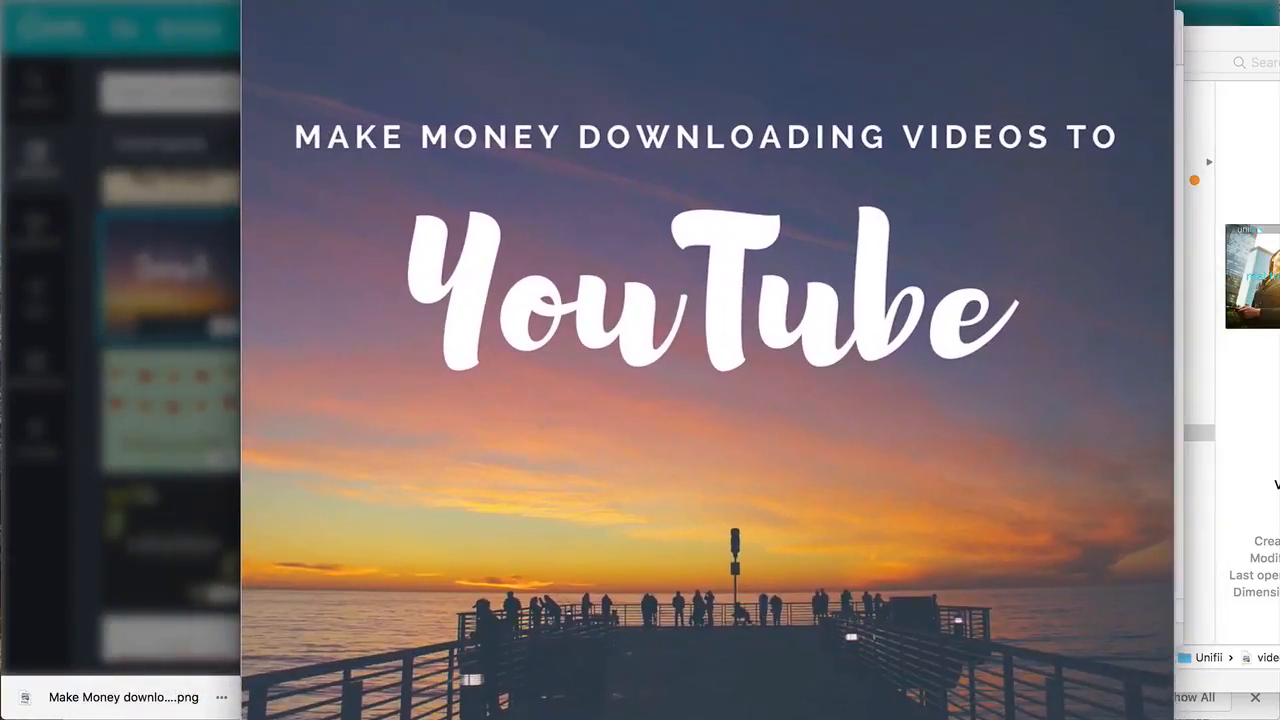
mouse_move(673, 16)
mouse_down()
mouse_move(706, 3)
mouse_move(670, 0)
mouse_move(746, 0)
mouse_move(666, 0)
mouse_up()
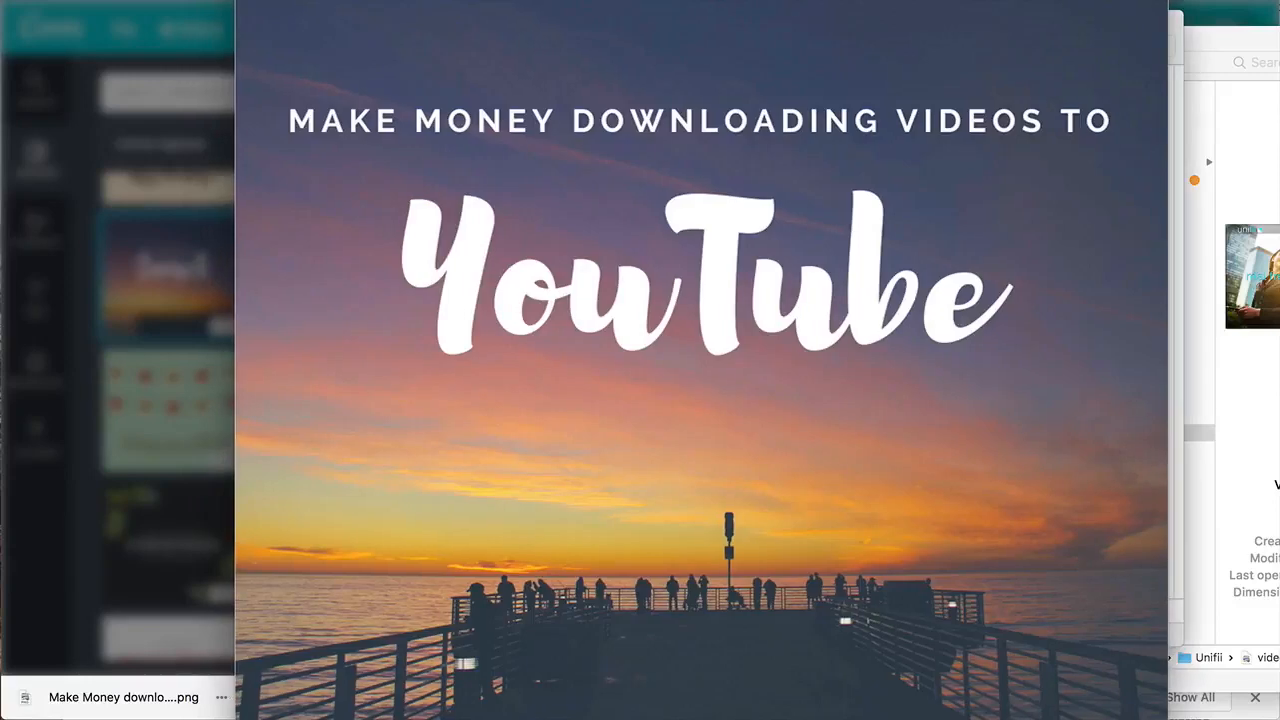
click(40, 0)
click(110, 76)
click(221, 57)
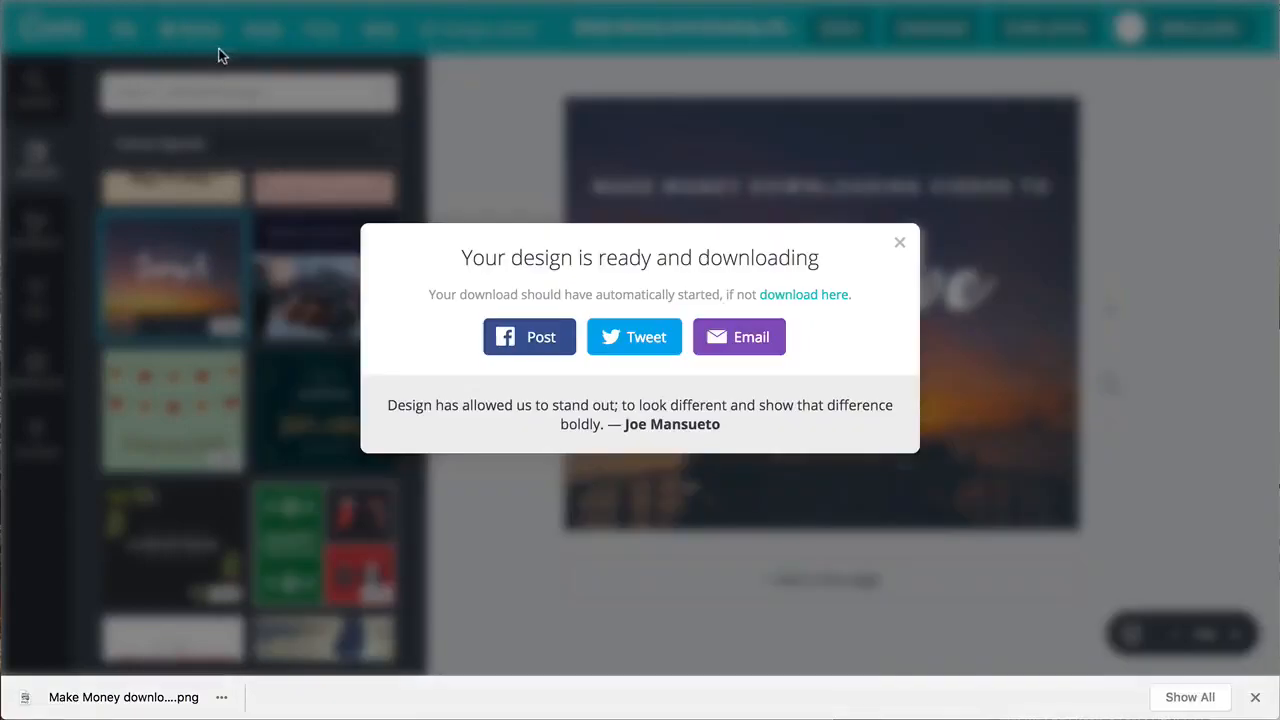
click(899, 243)
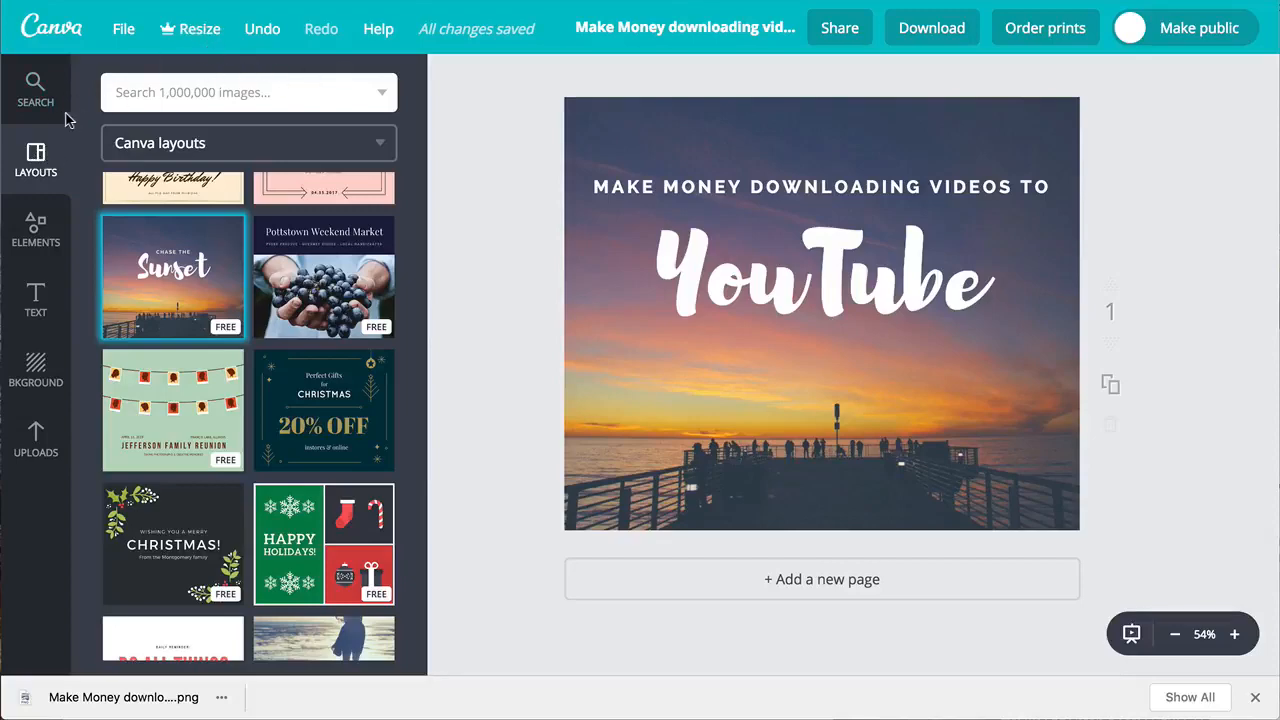
- Review the available layout sources for the design and leave Canva layouts selected
click(37, 162)
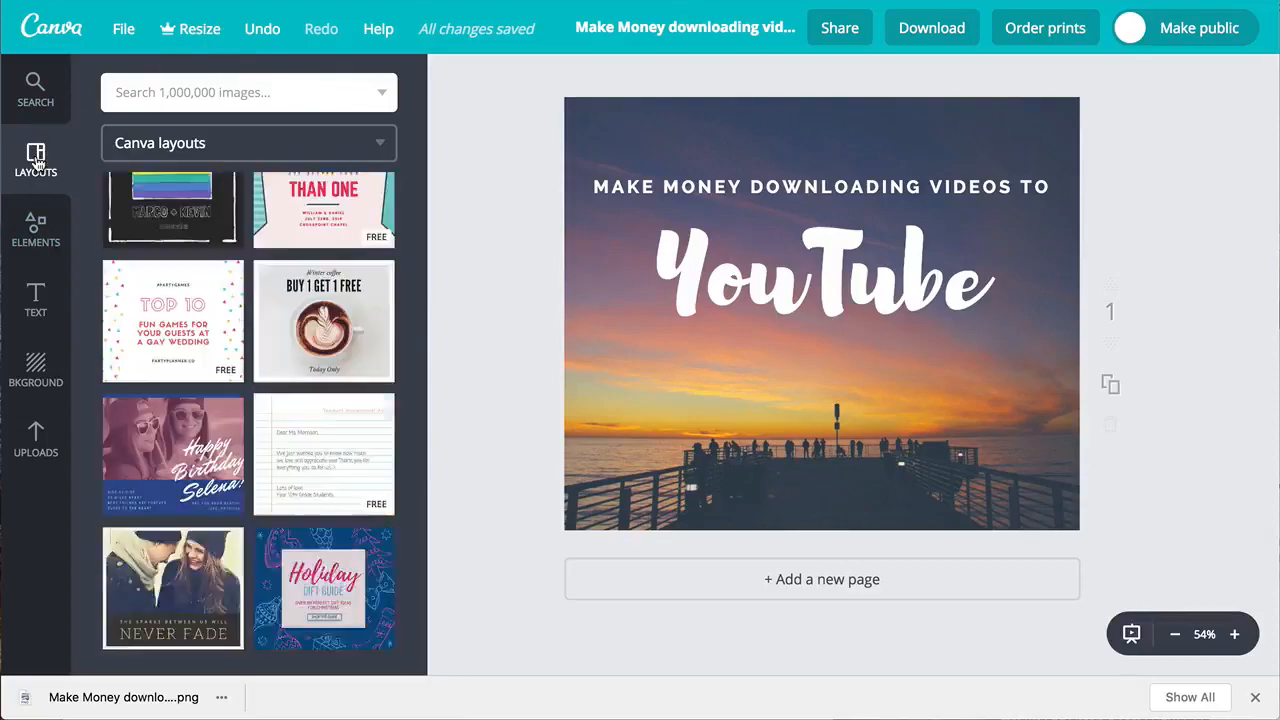
click(270, 146)
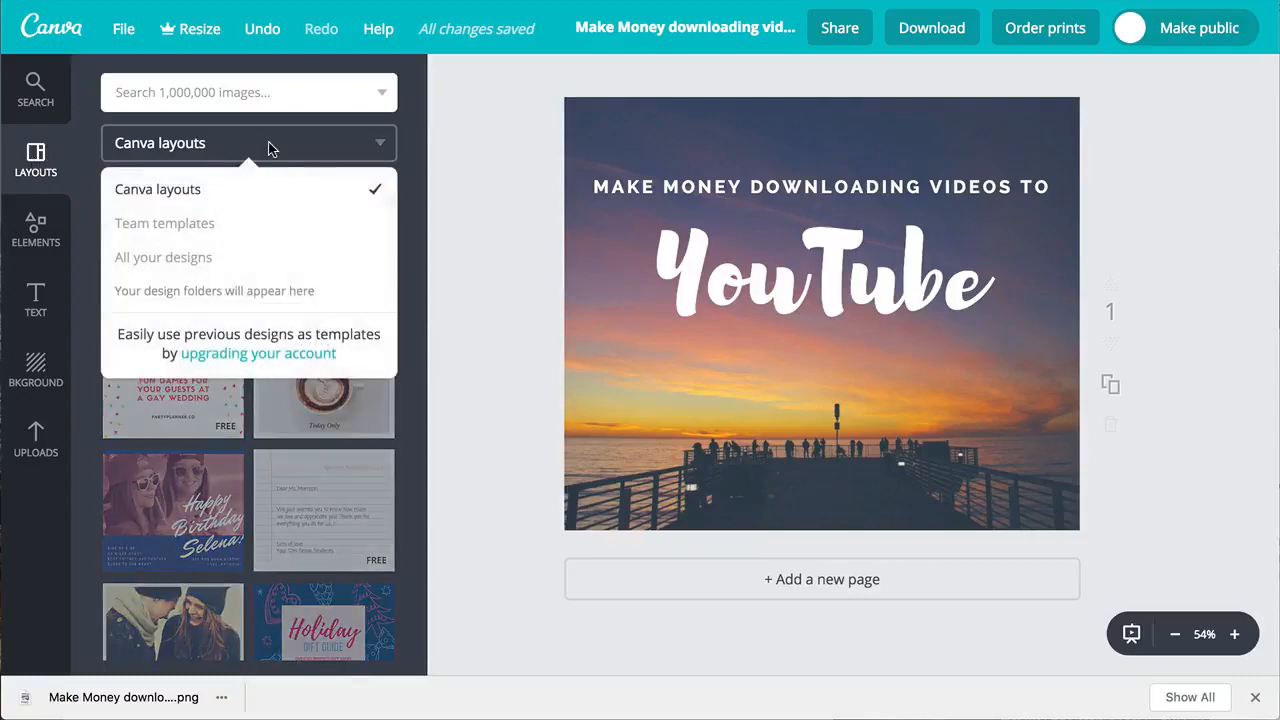
click(465, 189)
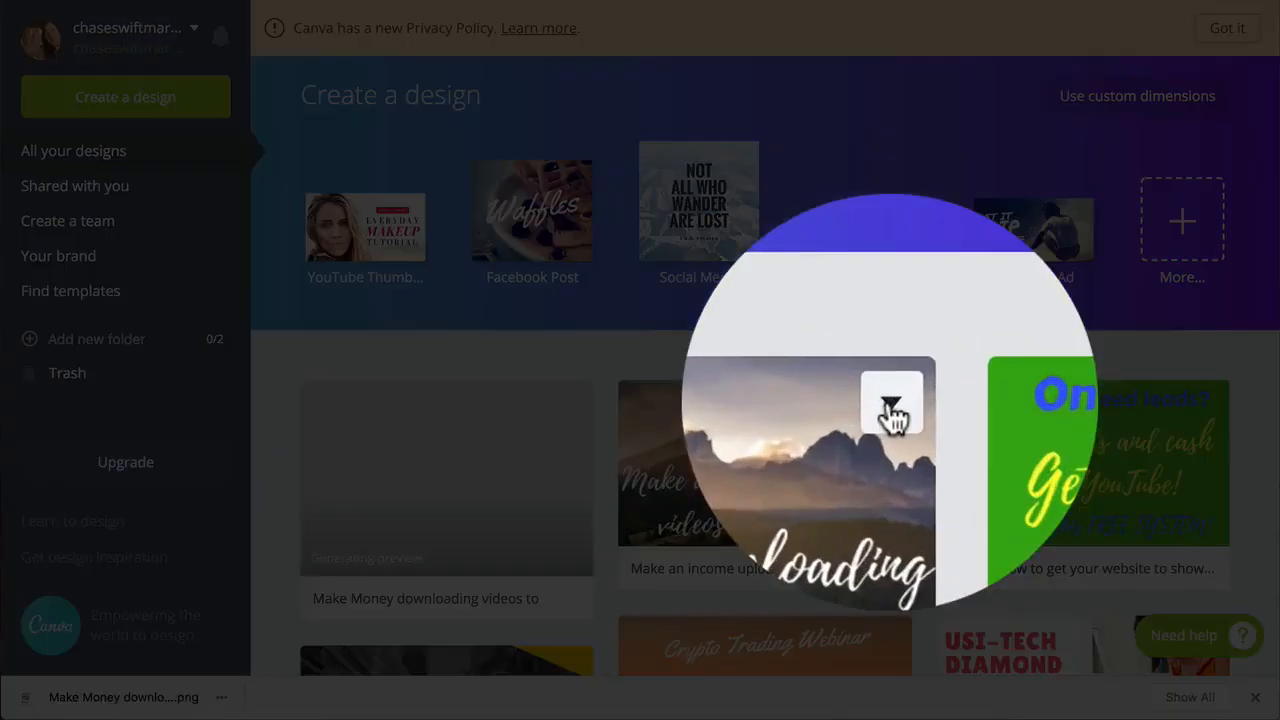
- Make a copy of the existing "Make an income uploading videos to YouTube" design and open the copy's text for editing
click(891, 410)
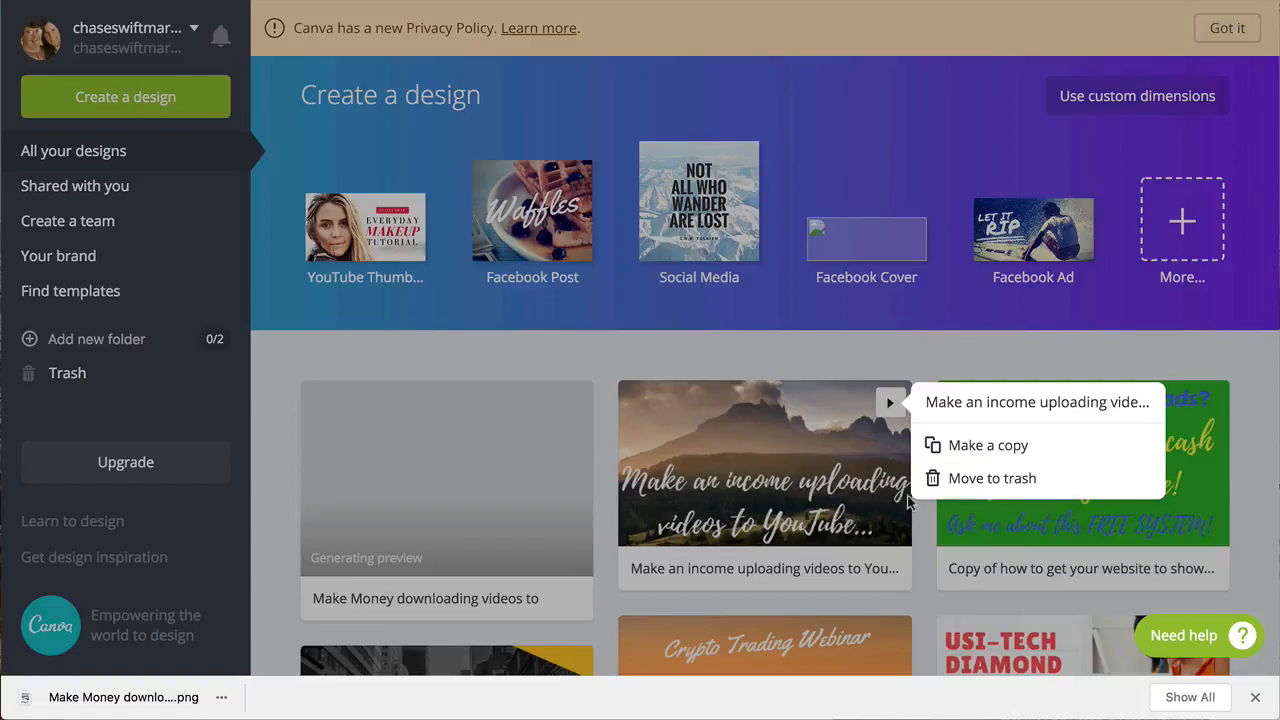
click(980, 447)
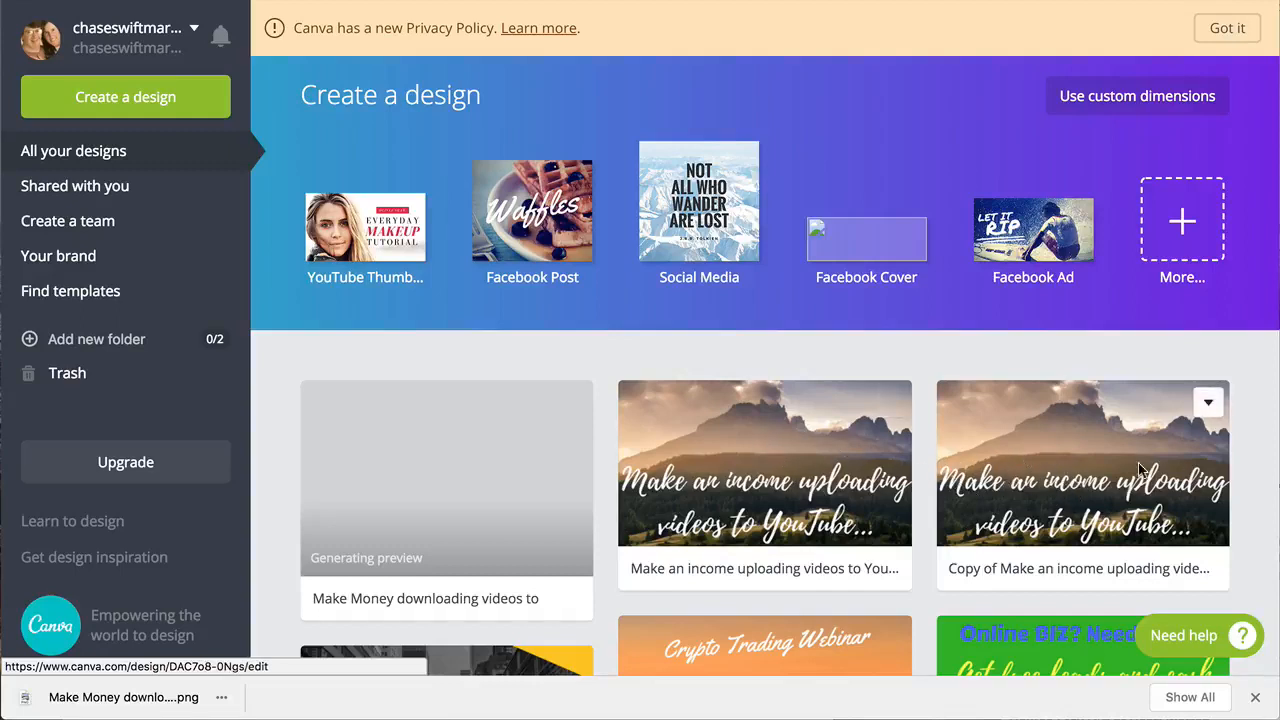
click(1063, 478)
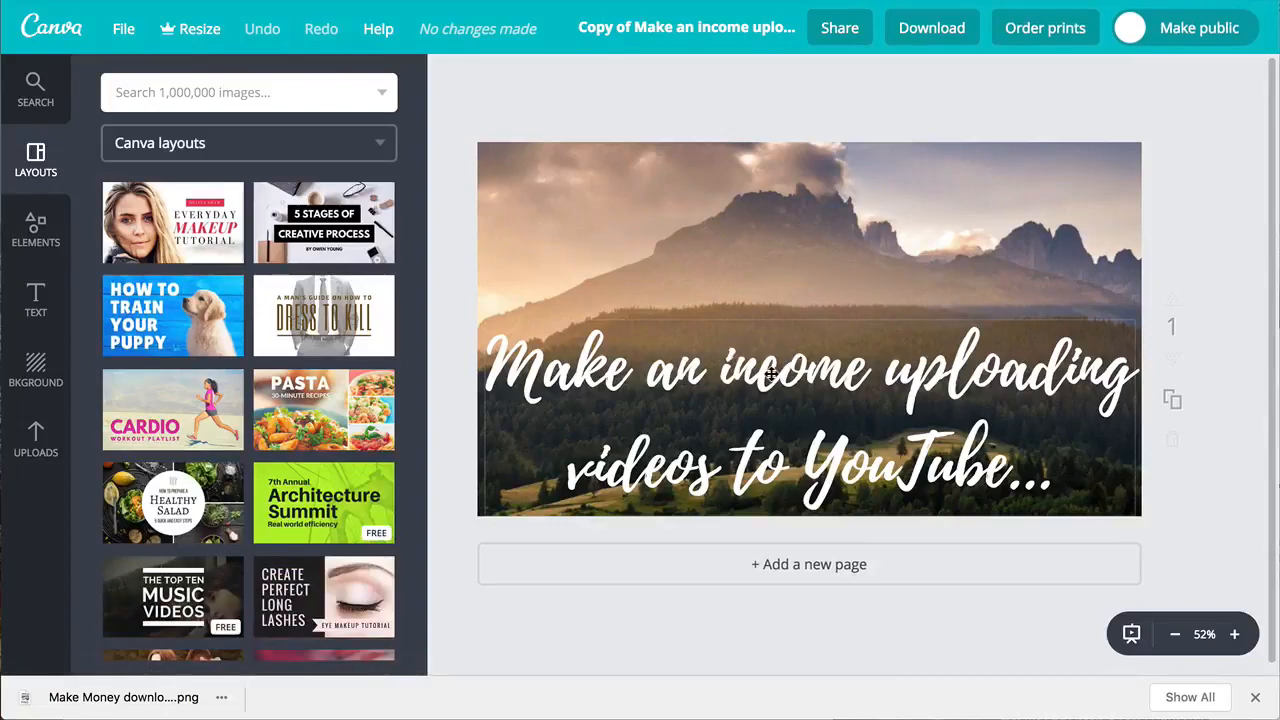
click(748, 378)
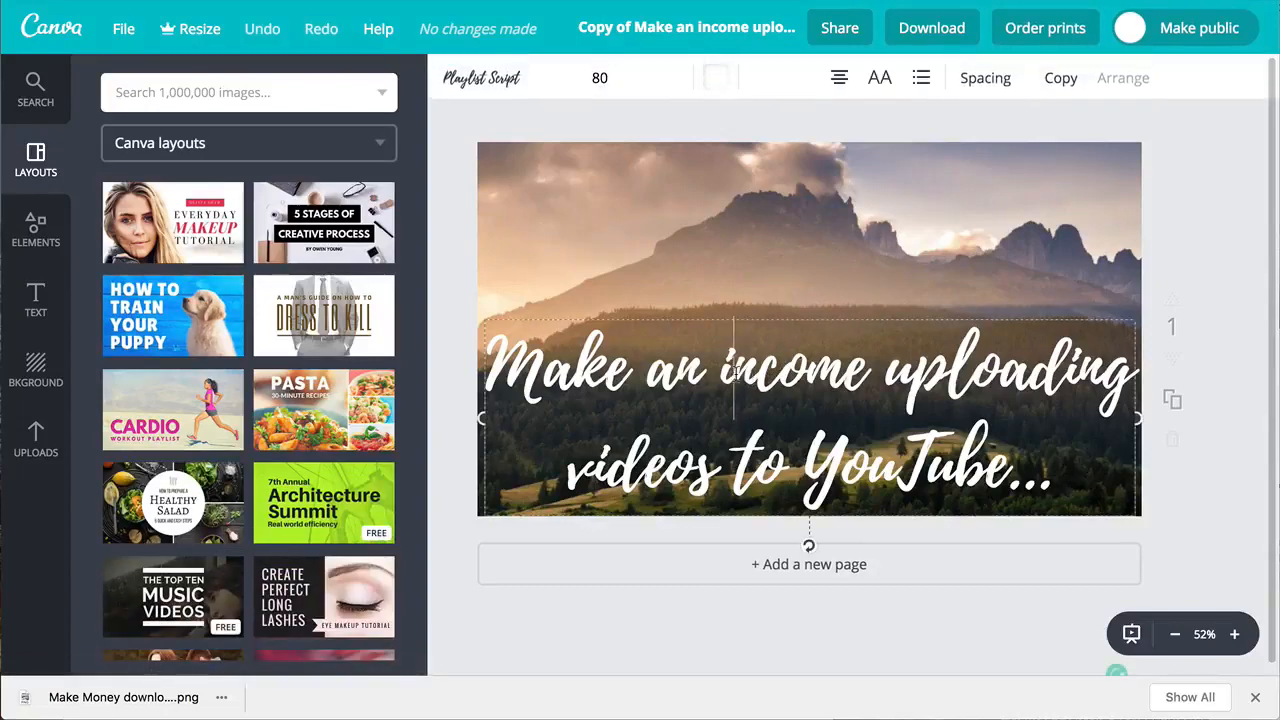
- Replace "an income" in the headline with "serious cash"
double_click(740, 375)
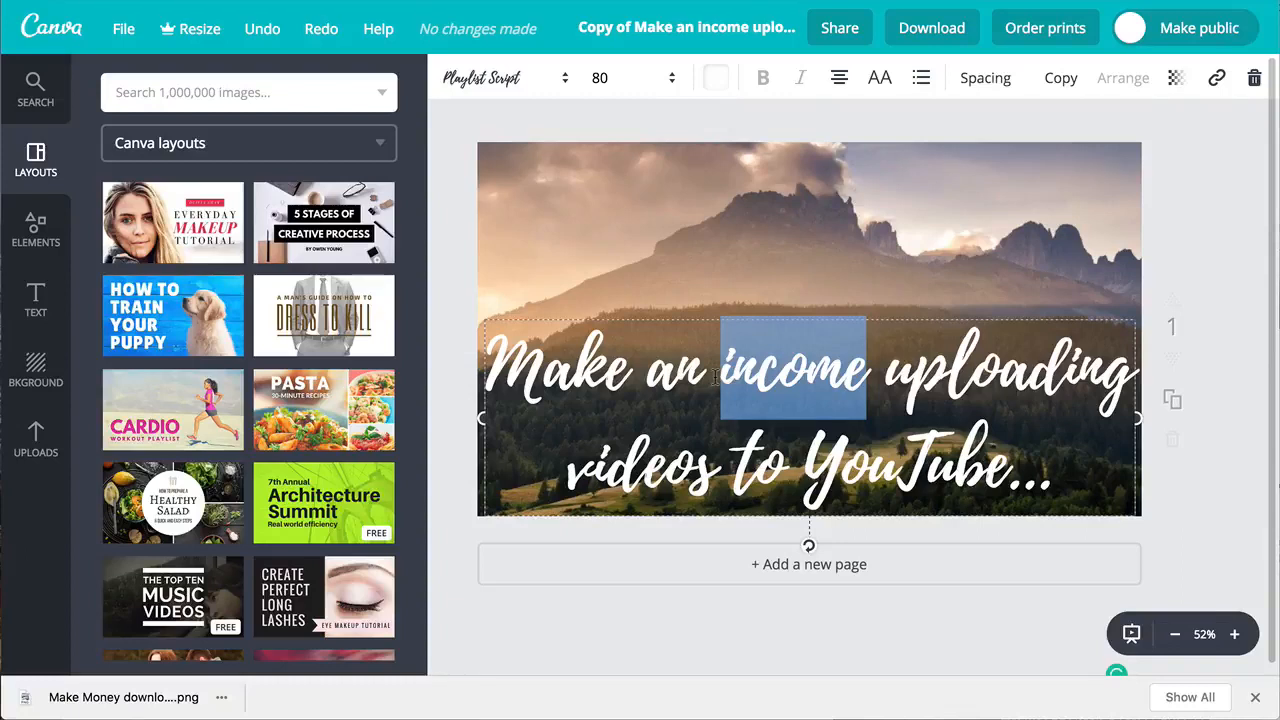
key(BackSpace)
key(BackSpace)
key(BackSpace)
key(BackSpace)
text(s)
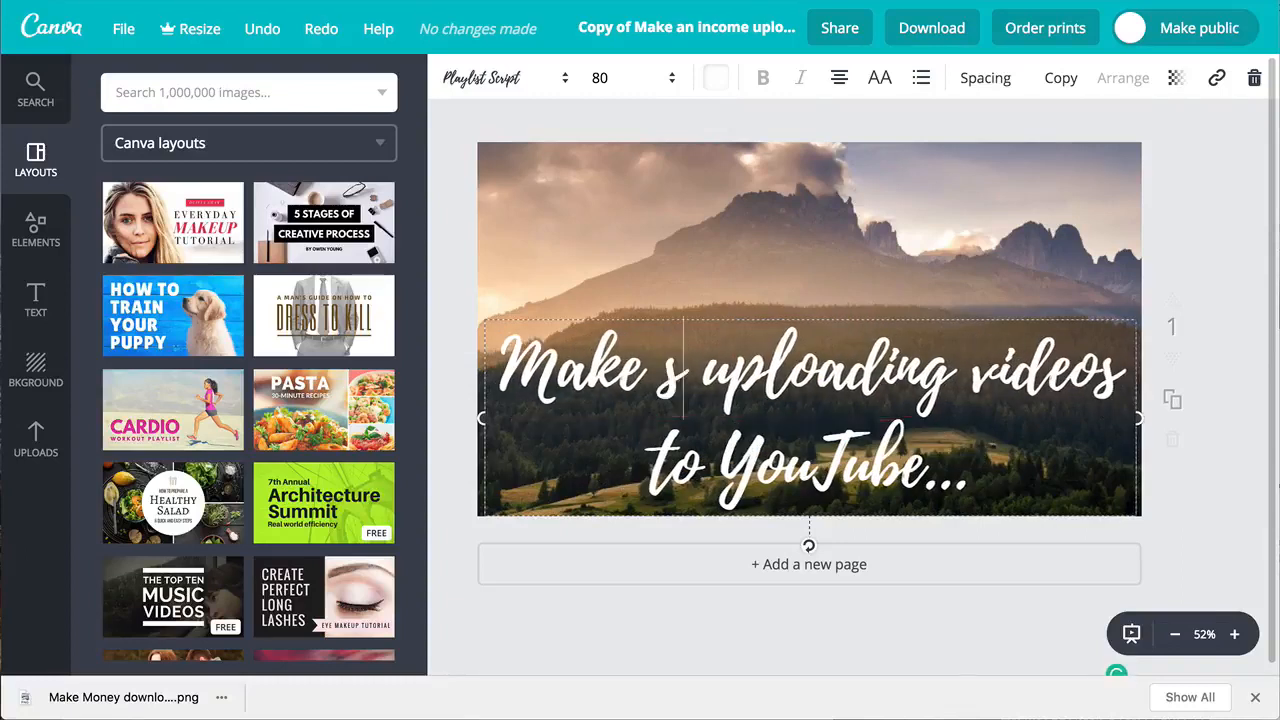
text(erious cash)
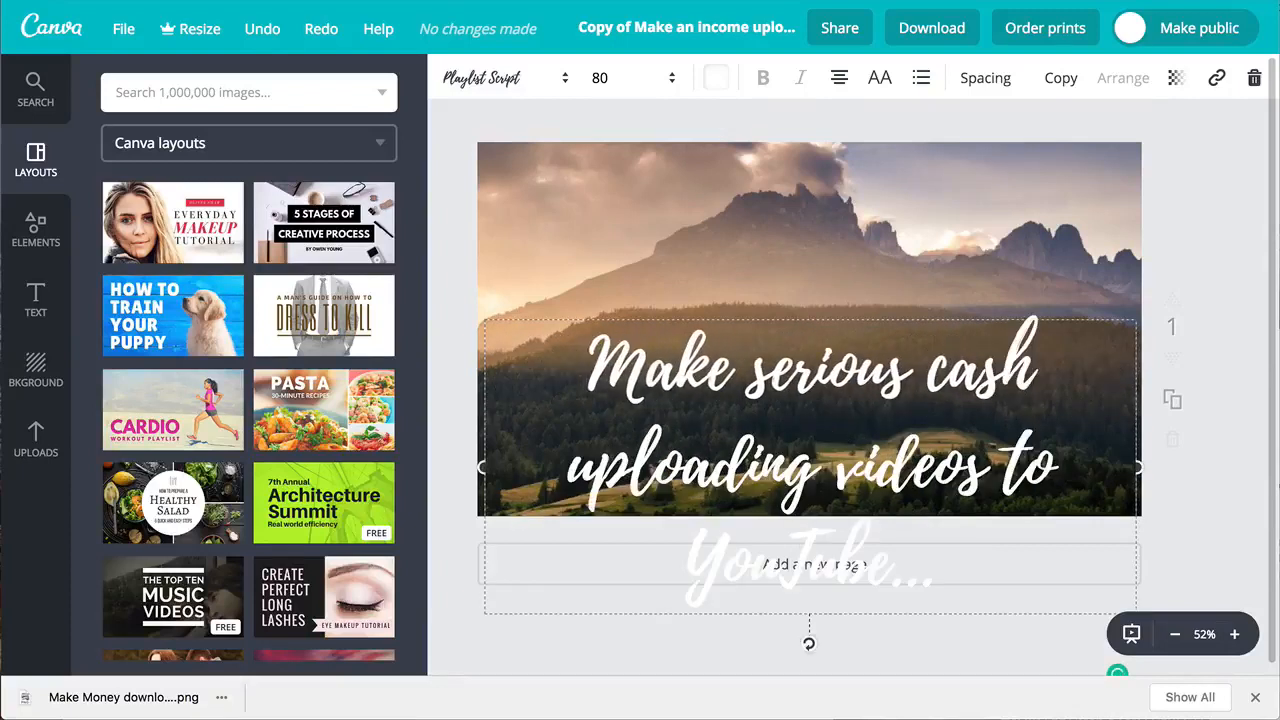
click(1143, 283)
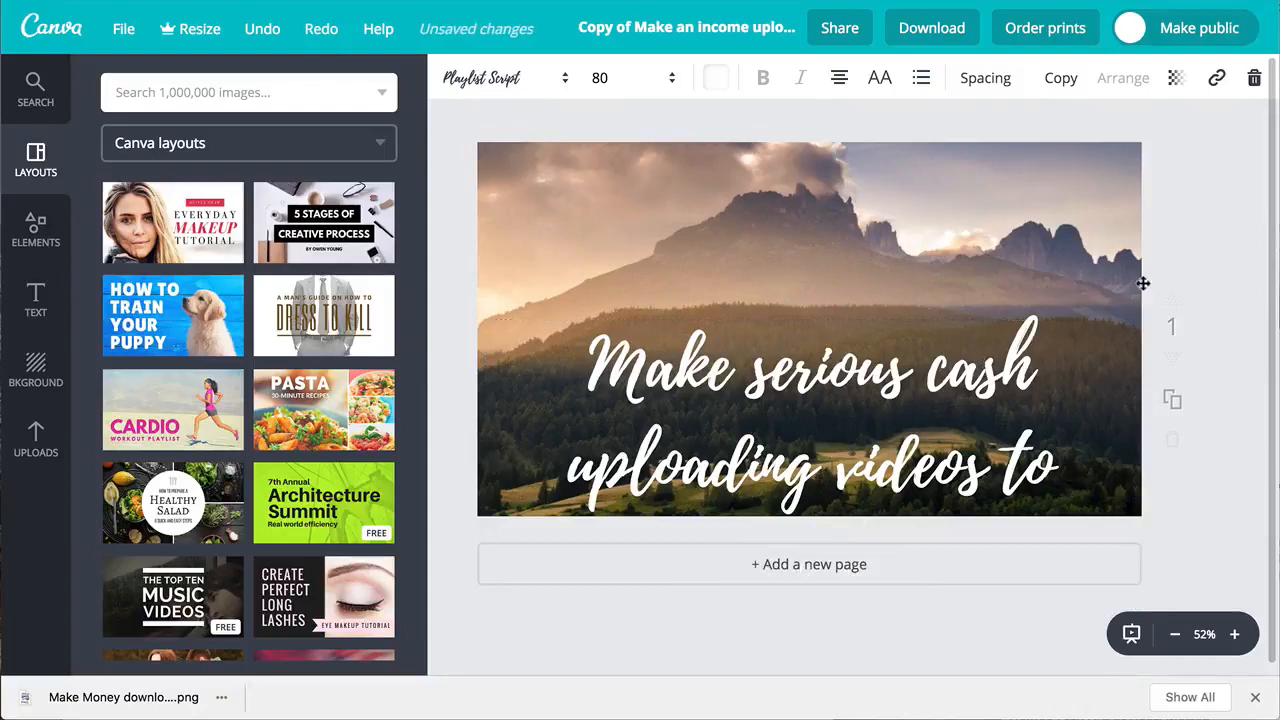
- Remove the word "serious" so the headline reads "Make cash uploading videos to YouTube..."
double_click(814, 380)
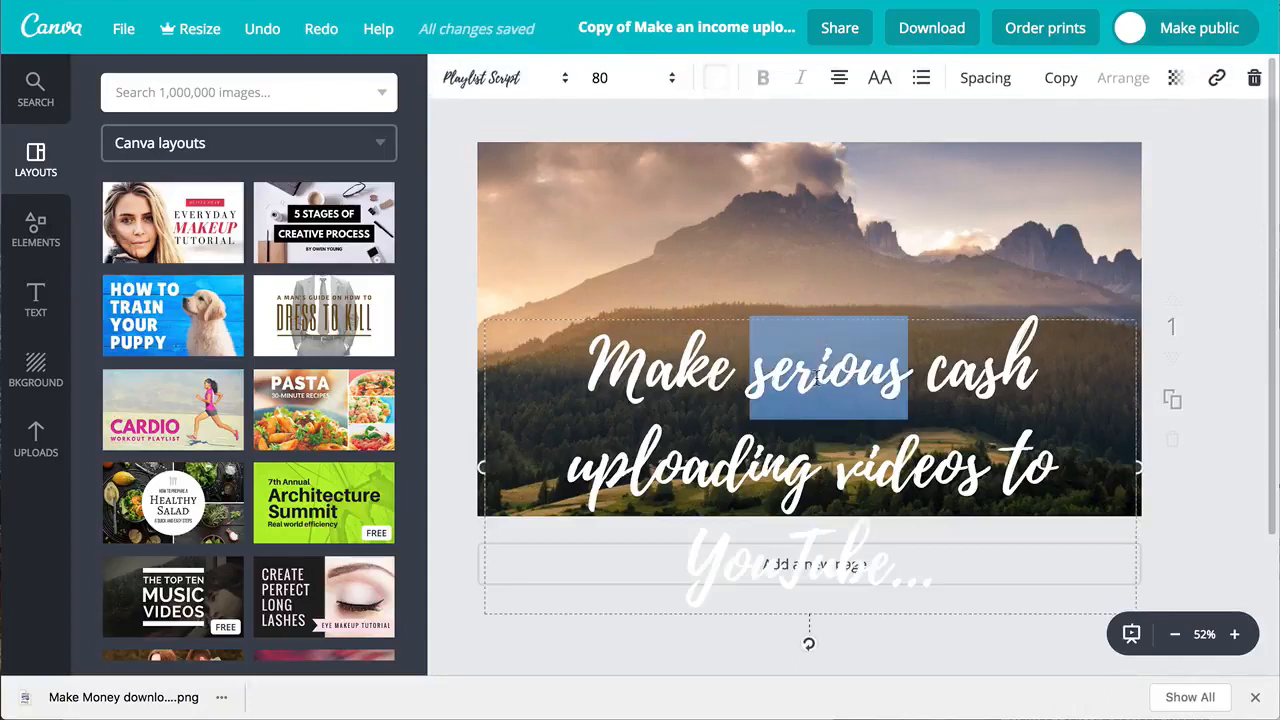
key(BackSpace)
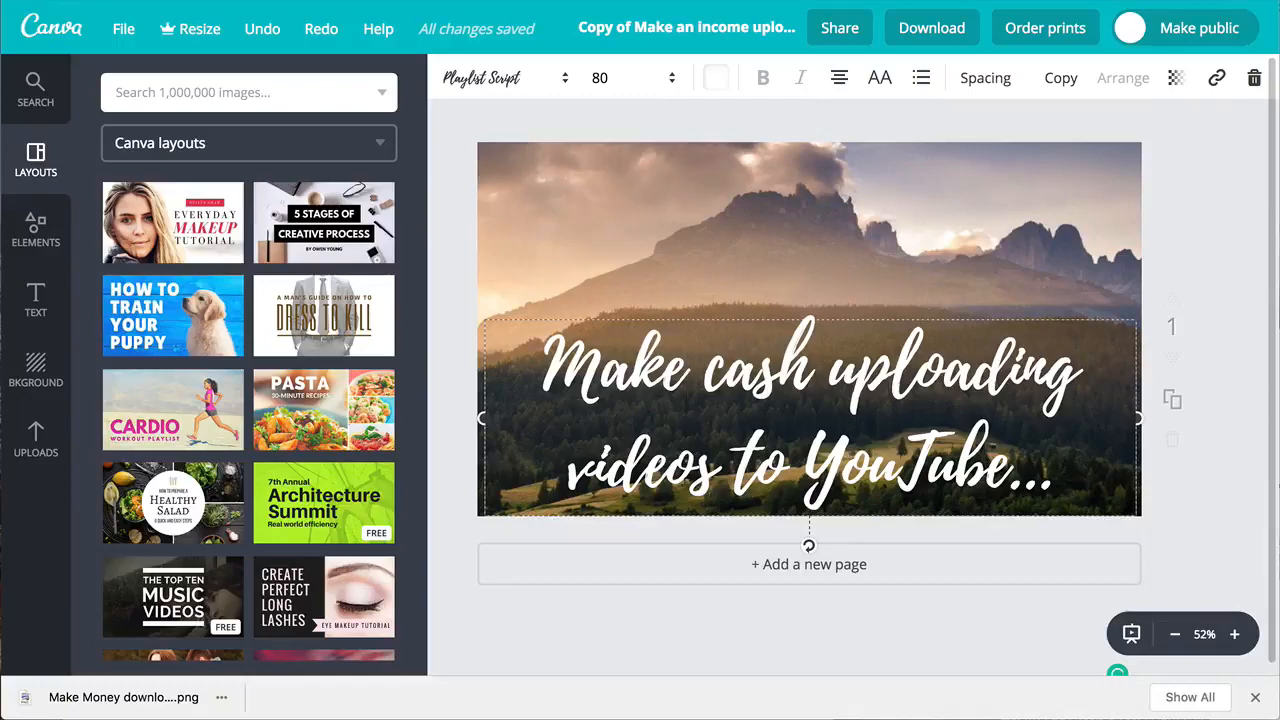
click(1225, 232)
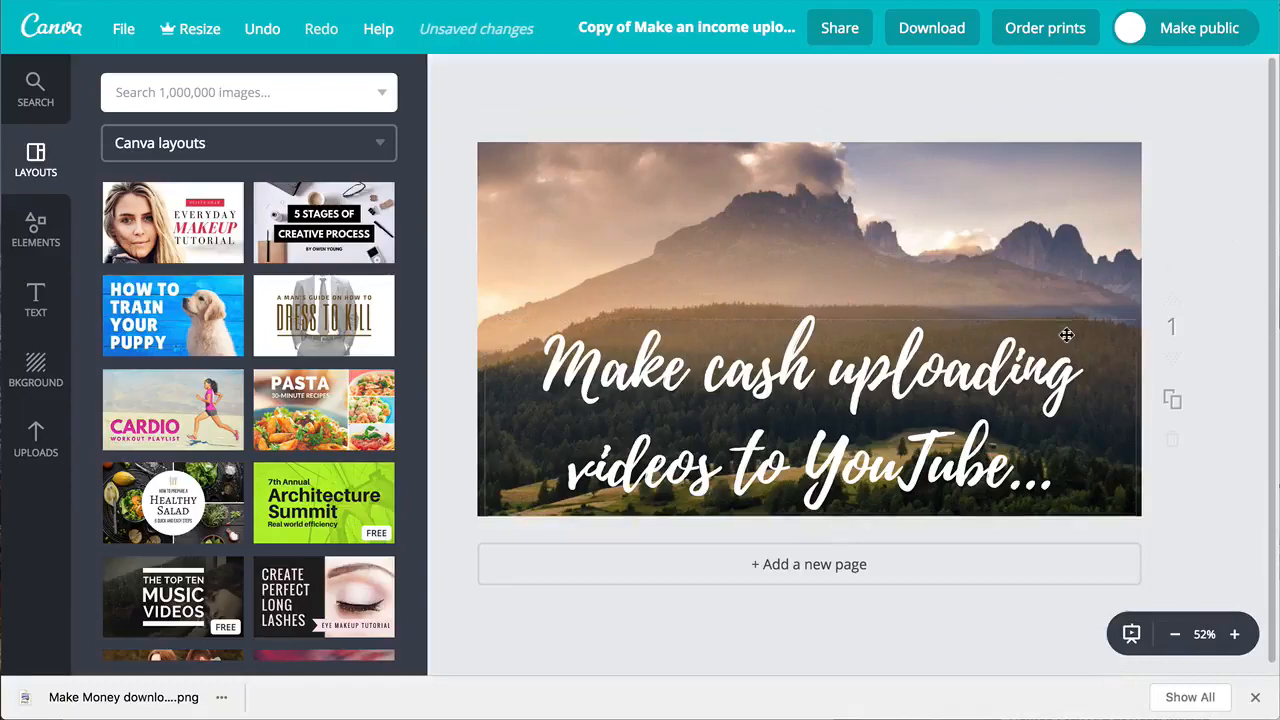
- Move the headline to the upper part of the mountain image, centred horizontally
drag(978, 370, 938, 196)
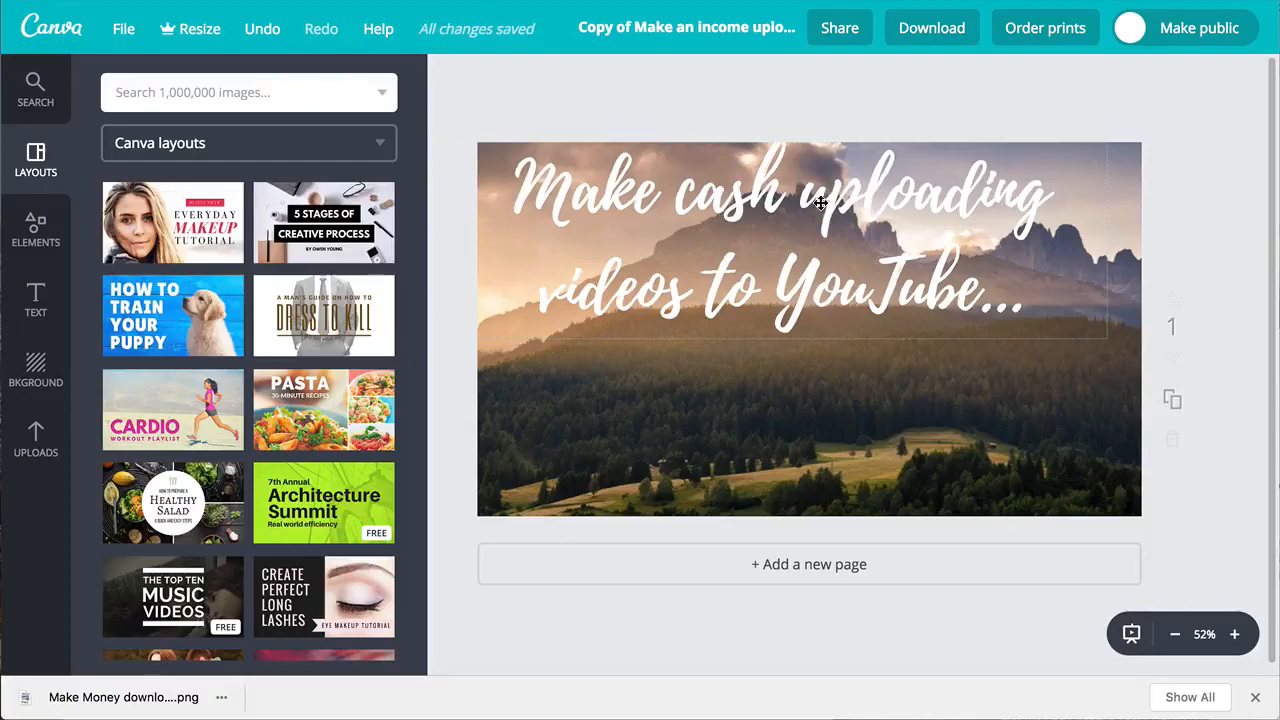
drag(772, 190, 829, 207)
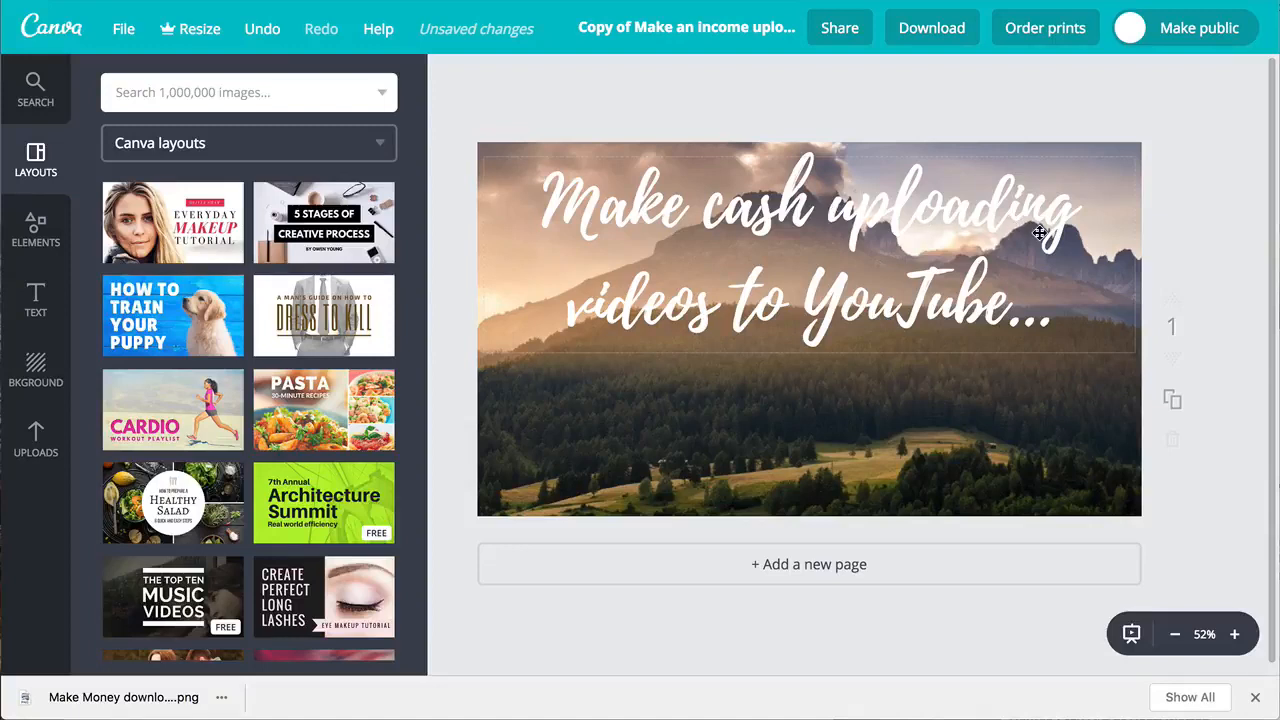
click(957, 212)
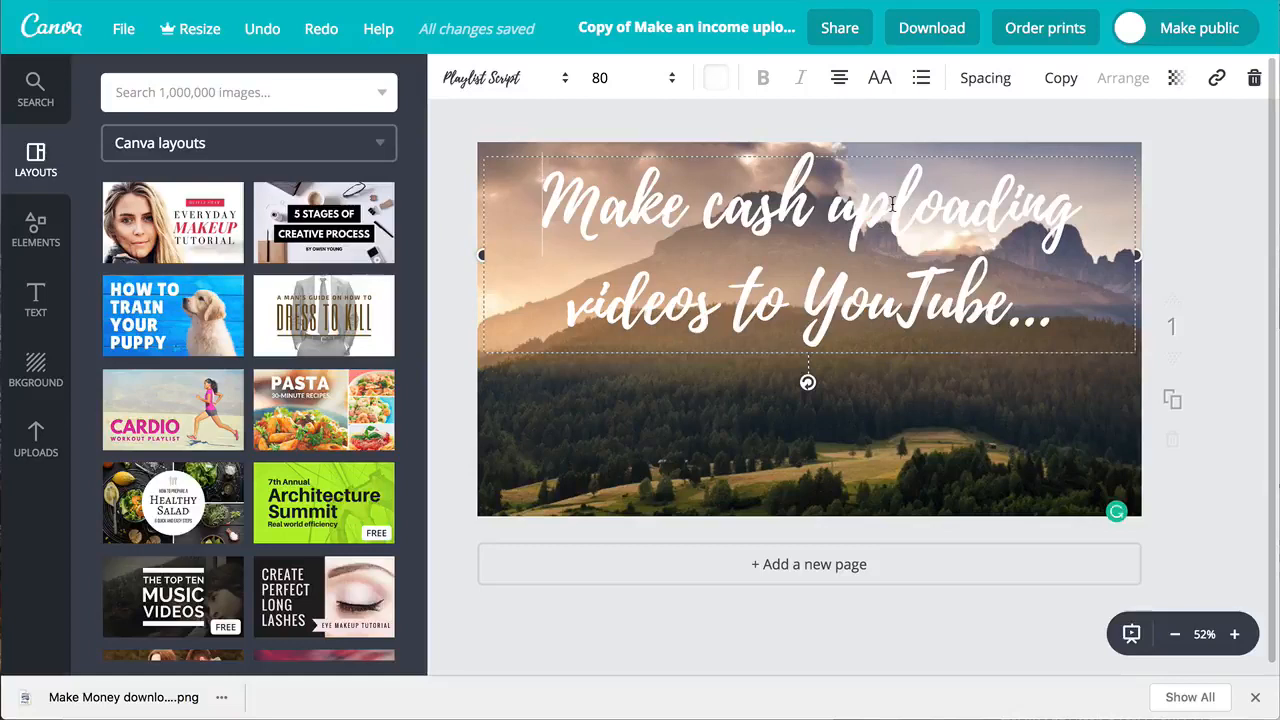
click(1202, 216)
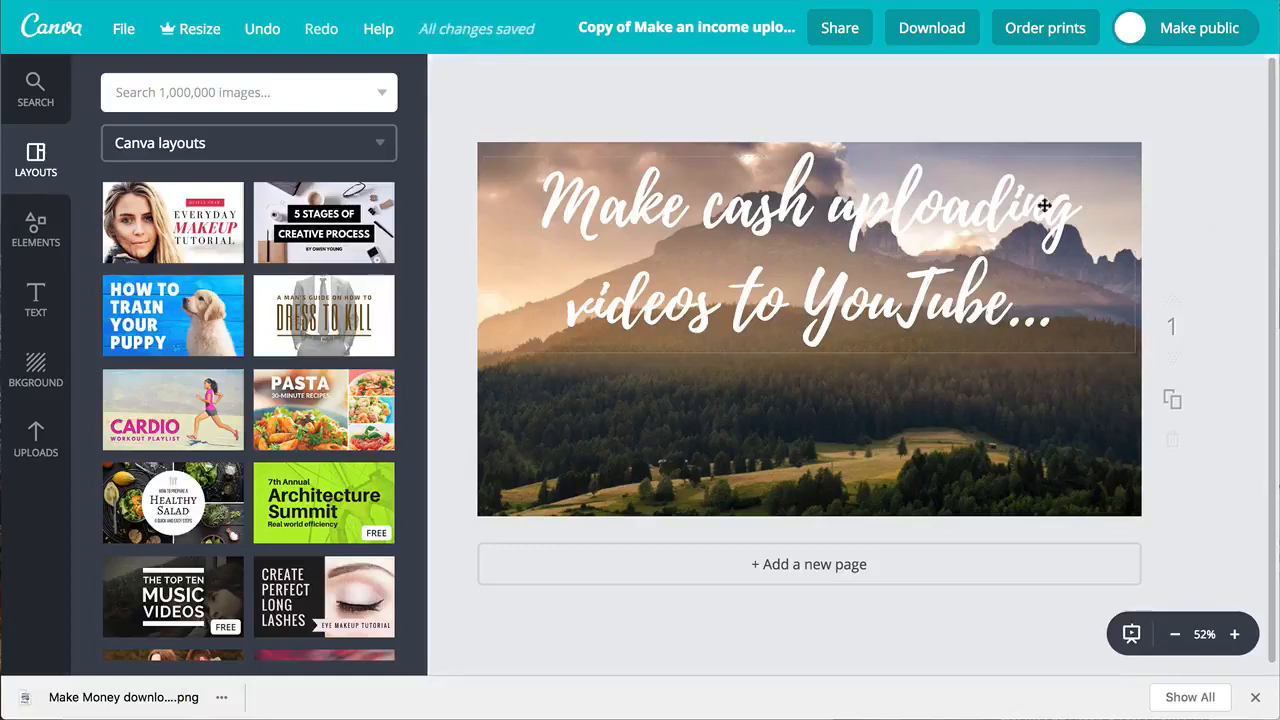
- Colour the headline text red from the default palette
click(892, 210)
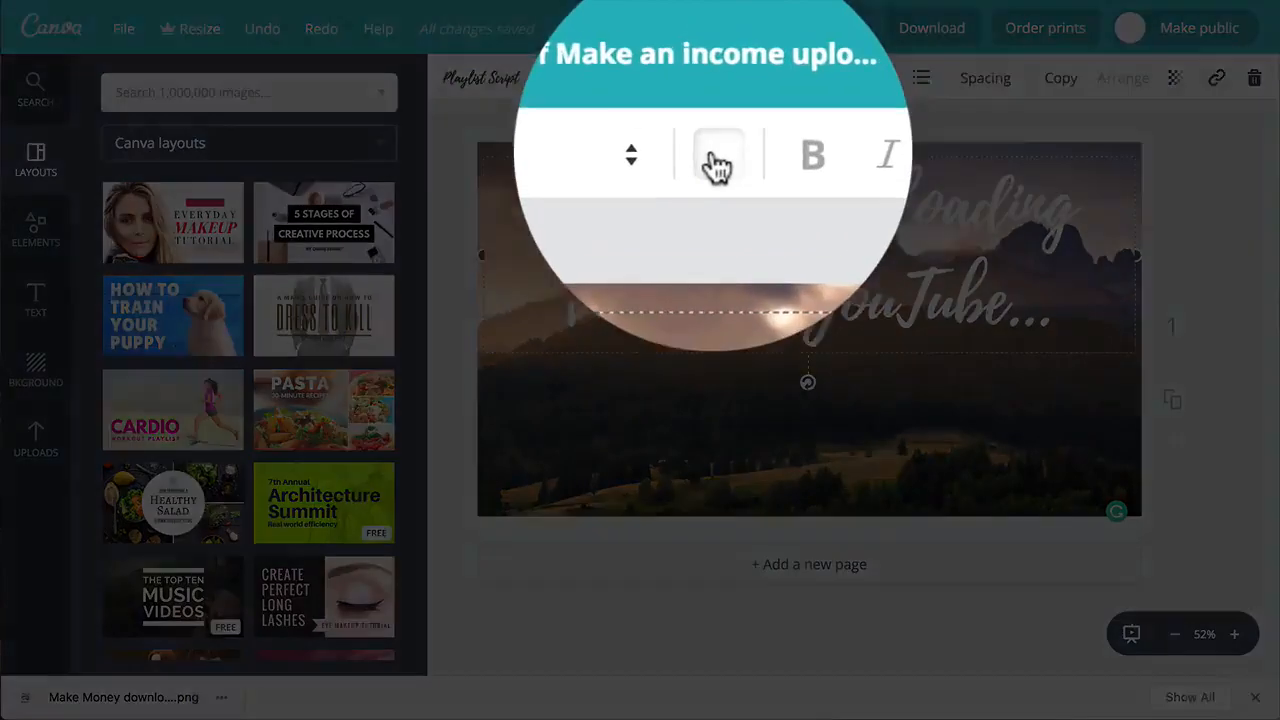
click(716, 85)
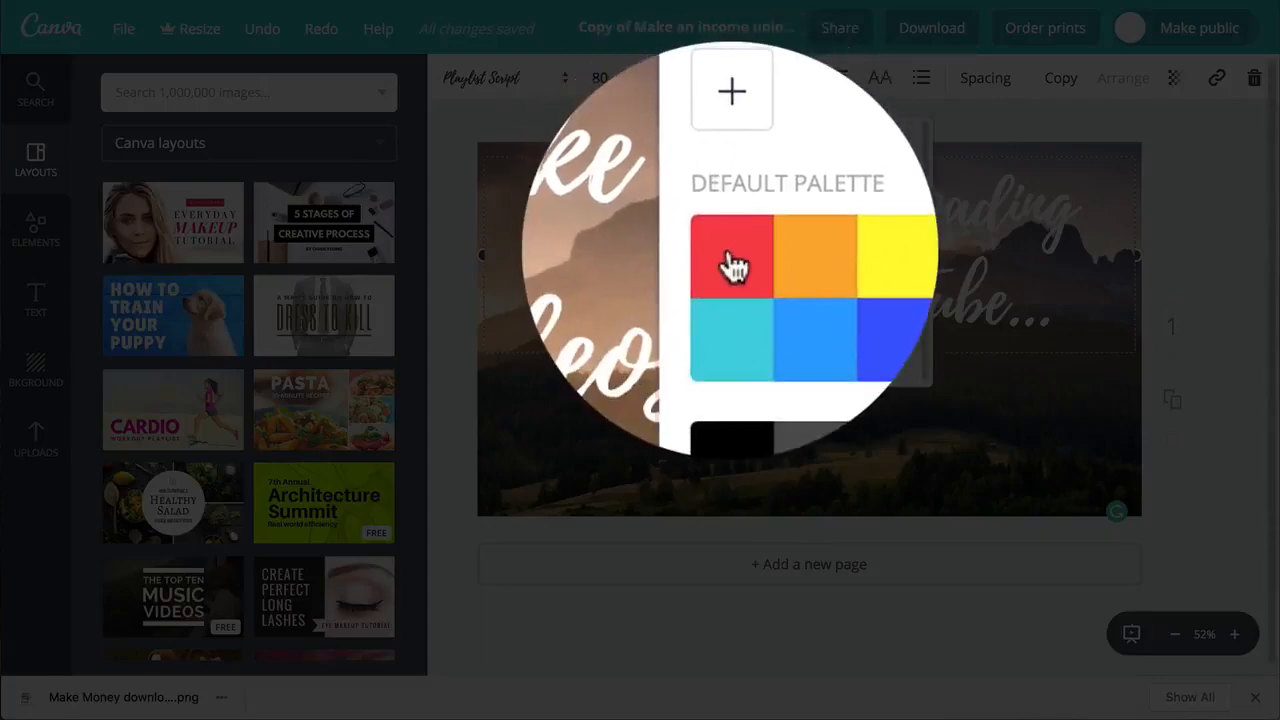
click(731, 253)
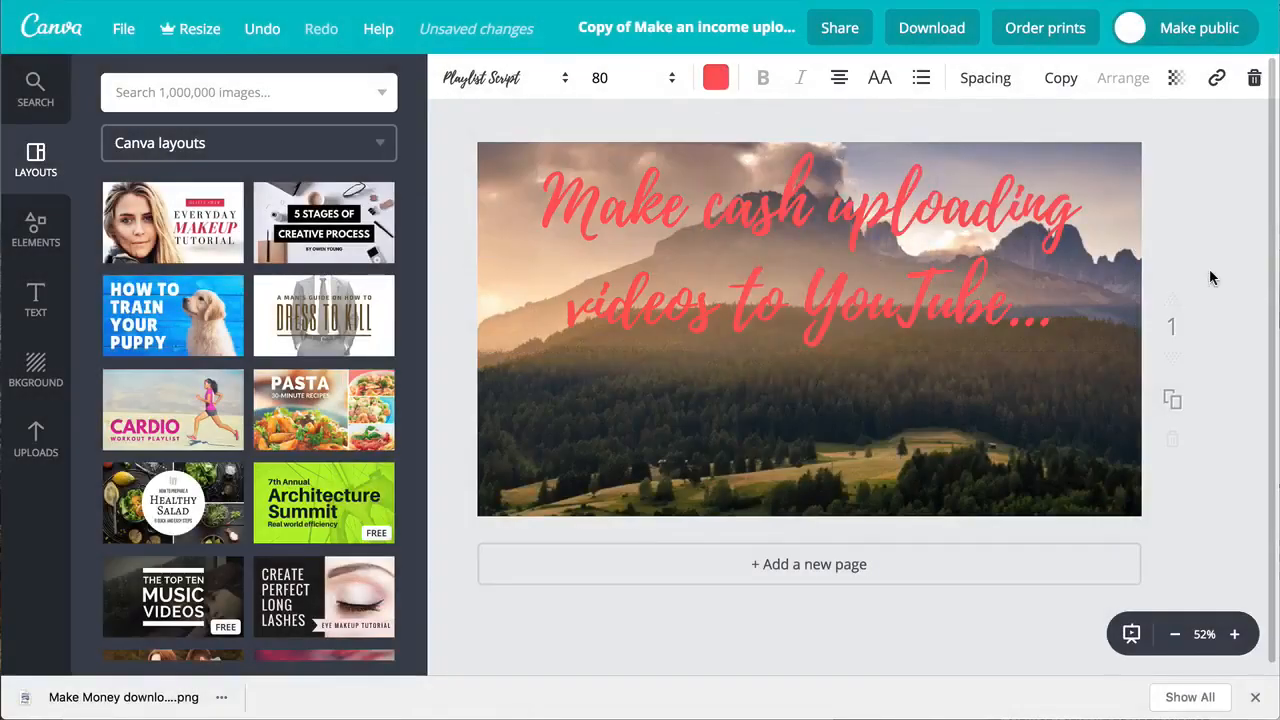
click(1209, 269)
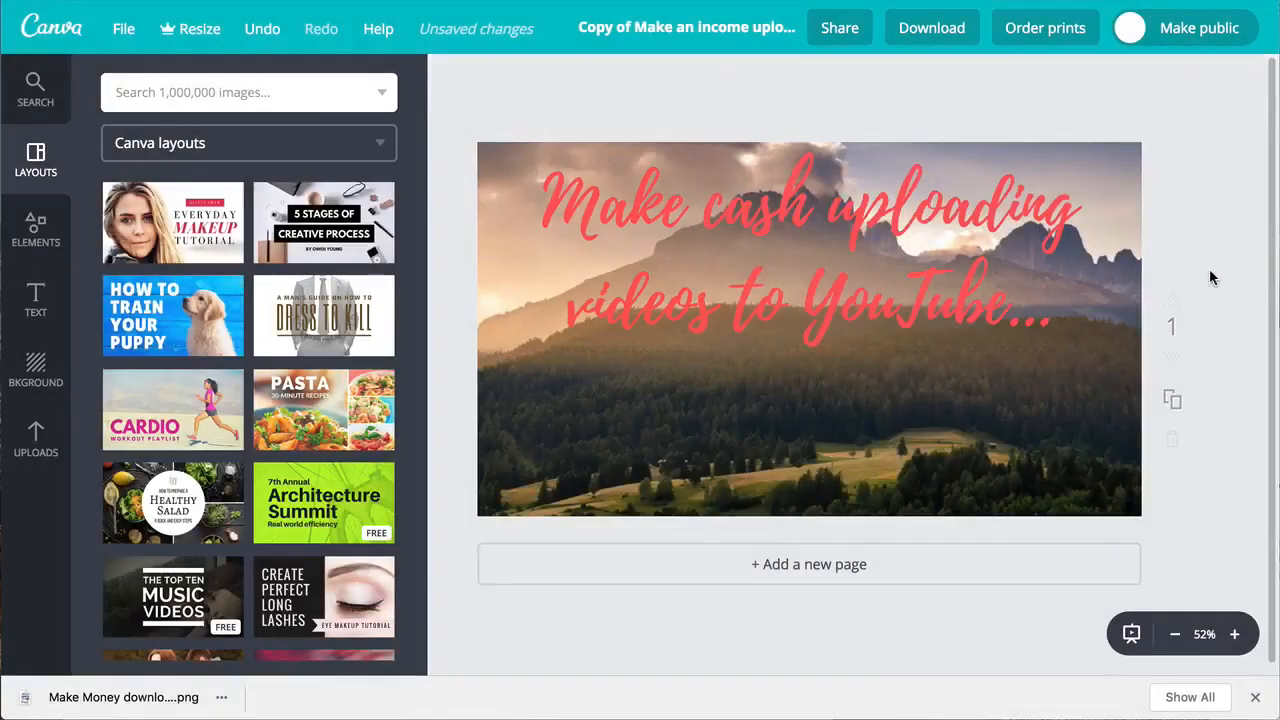
- Colour the headline text yellow from the default palette
click(957, 223)
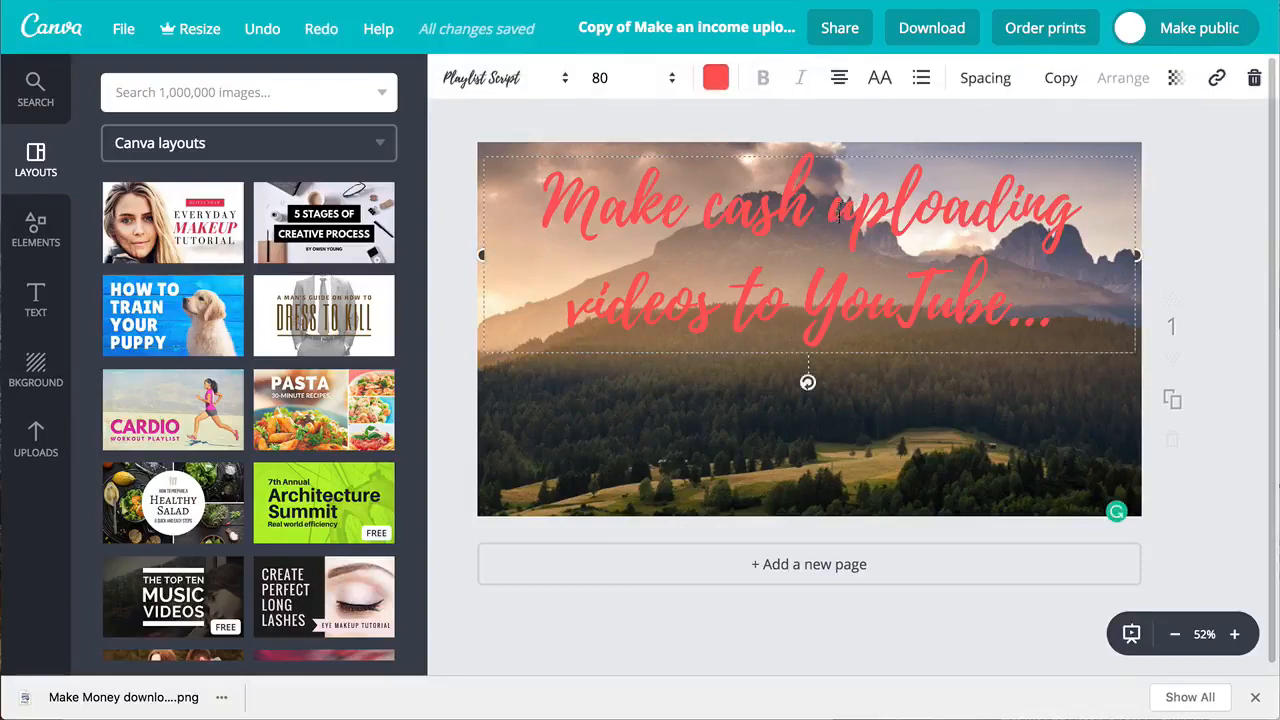
click(713, 80)
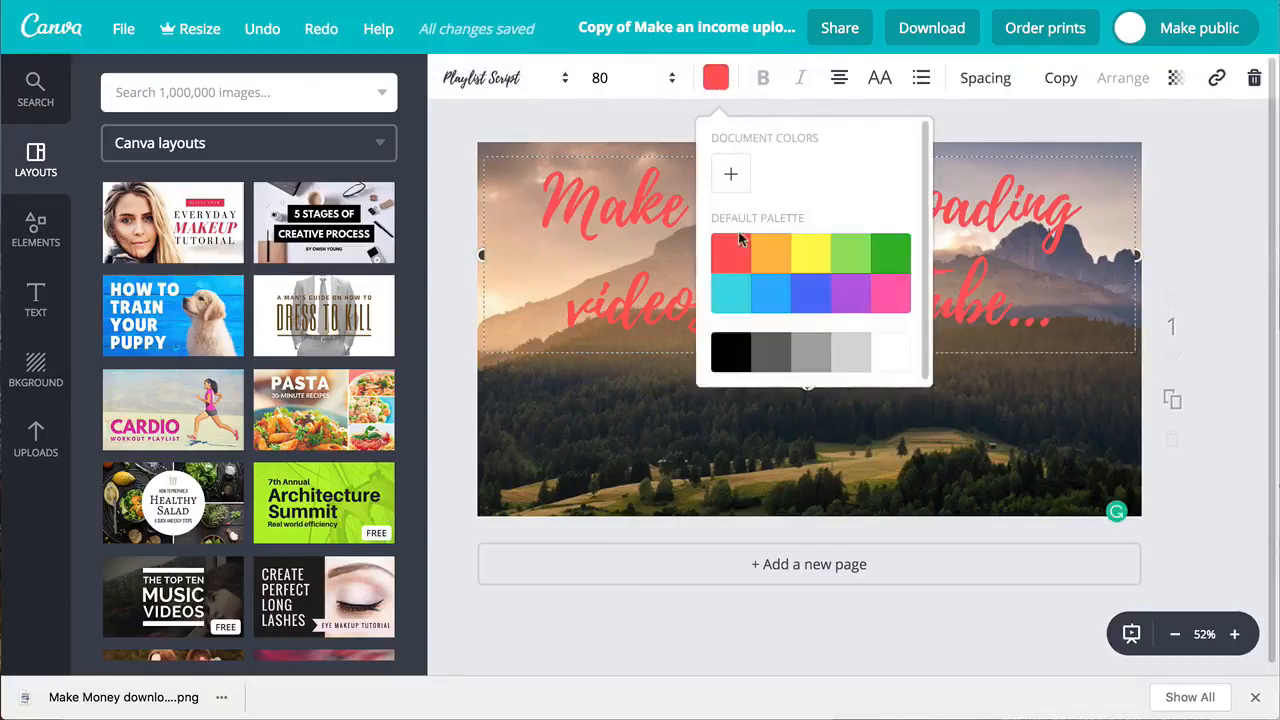
click(806, 254)
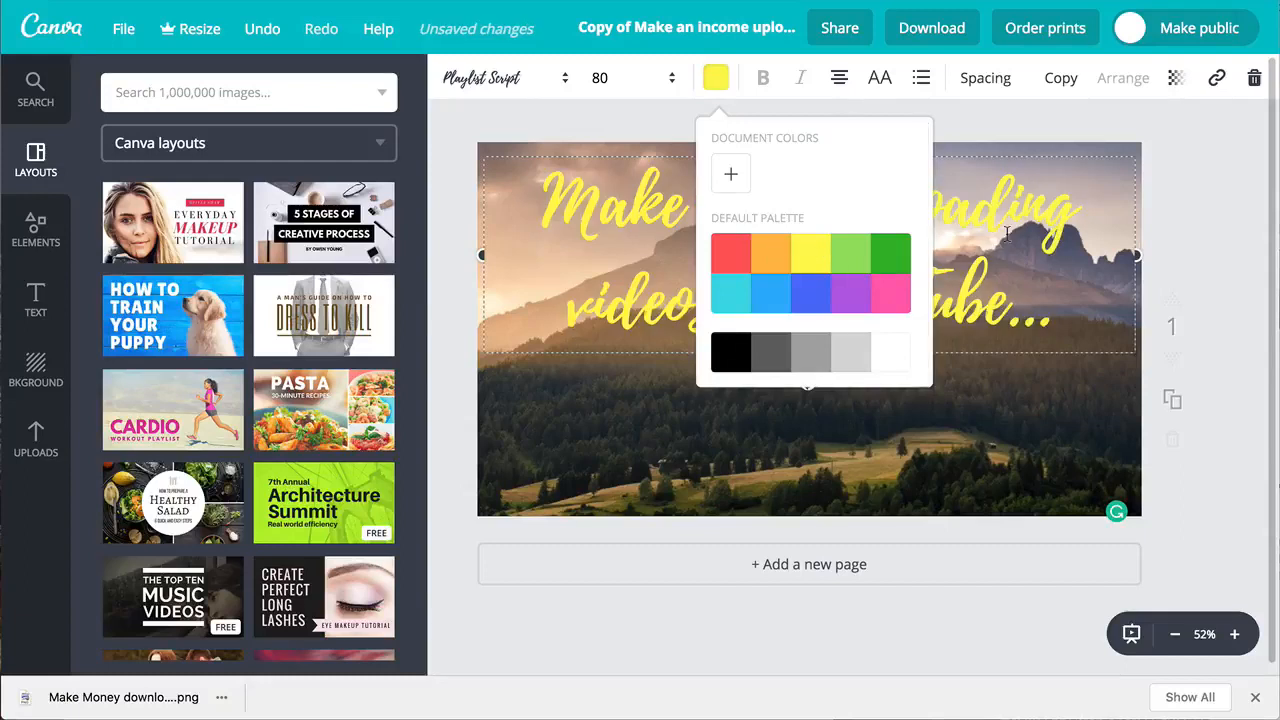
click(1226, 204)
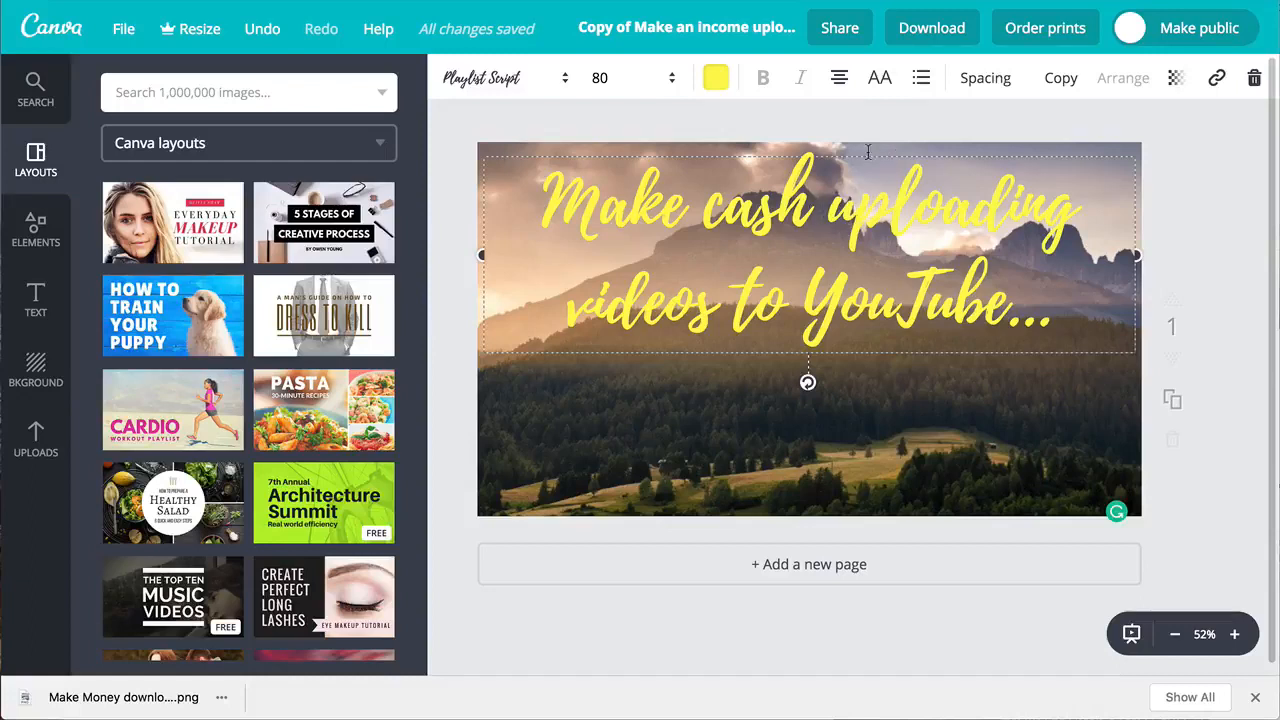
- Set the headline's font to Playfair Display and move the text lower on the image
click(565, 78)
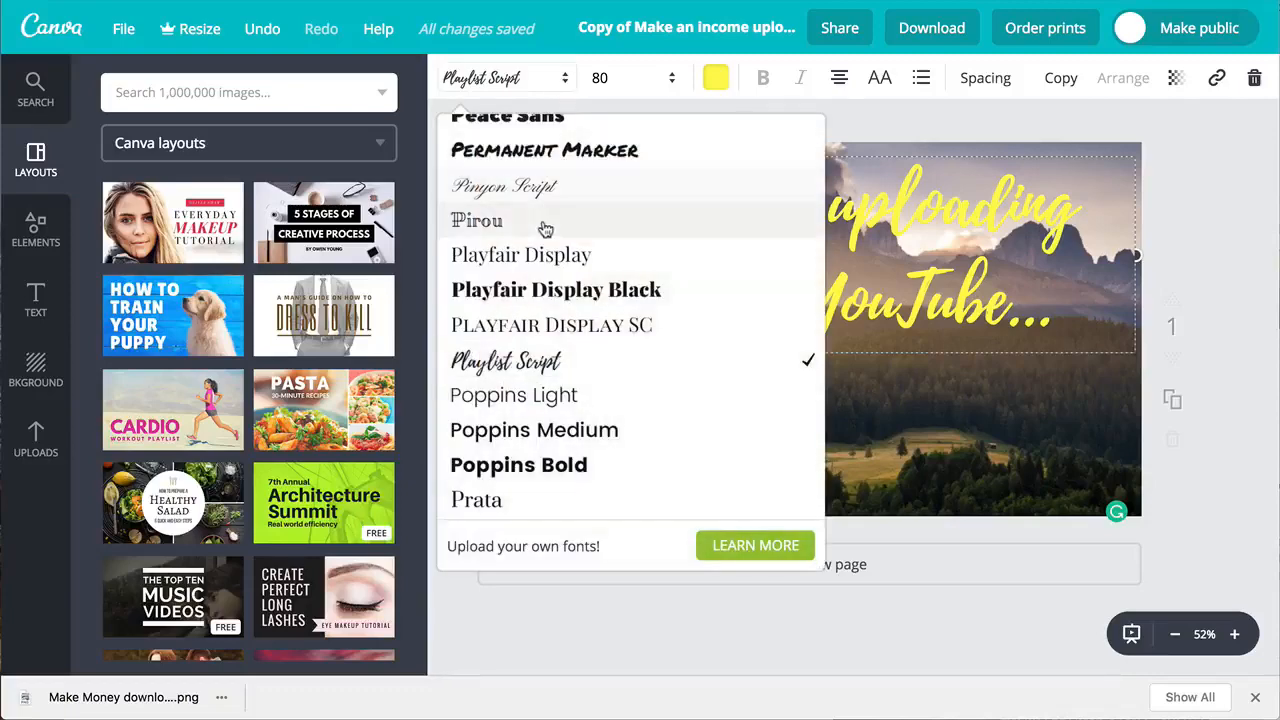
click(537, 256)
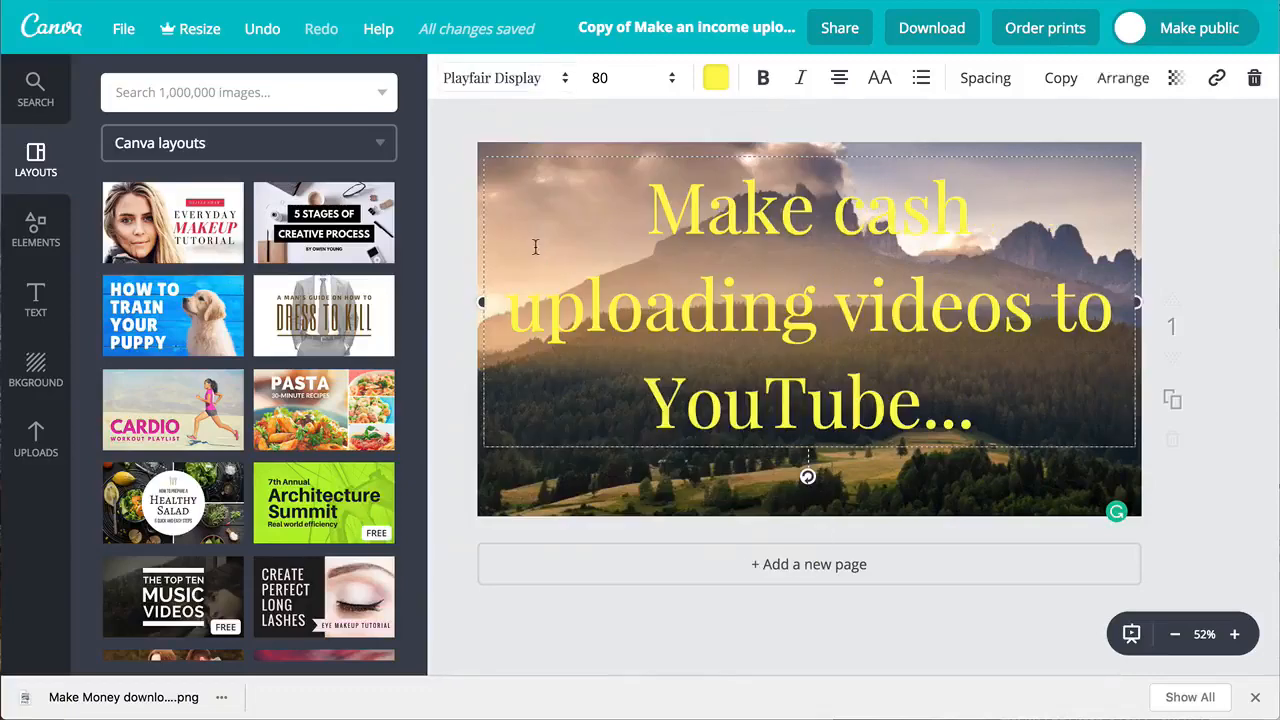
click(1204, 258)
drag(913, 205, 915, 273)
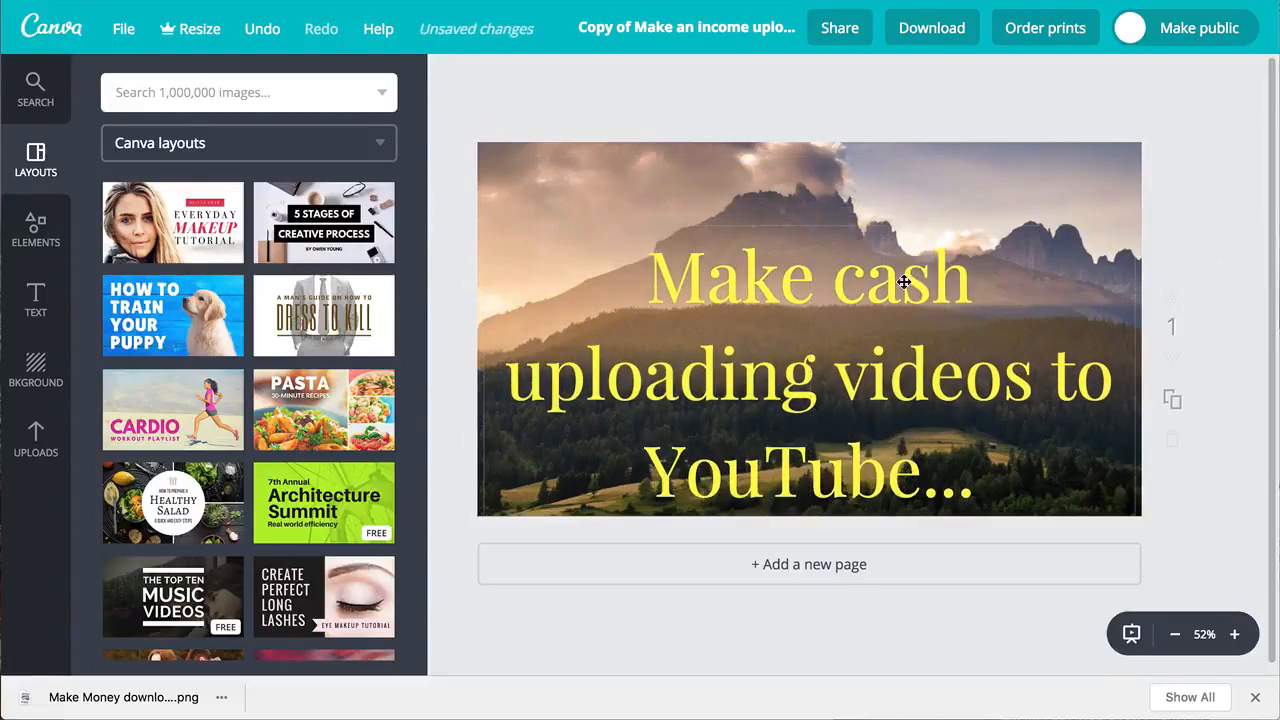
- Replace "cash" in the headline with a single "$" sign
double_click(903, 281)
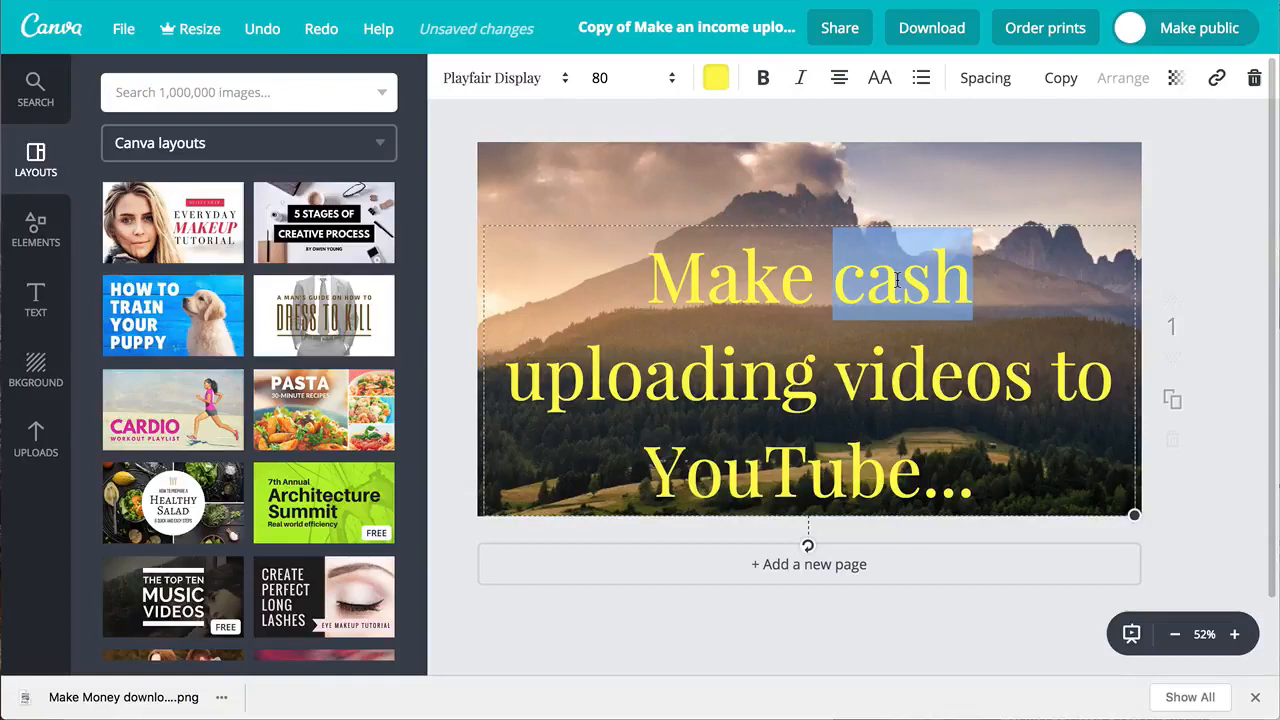
text($$$)
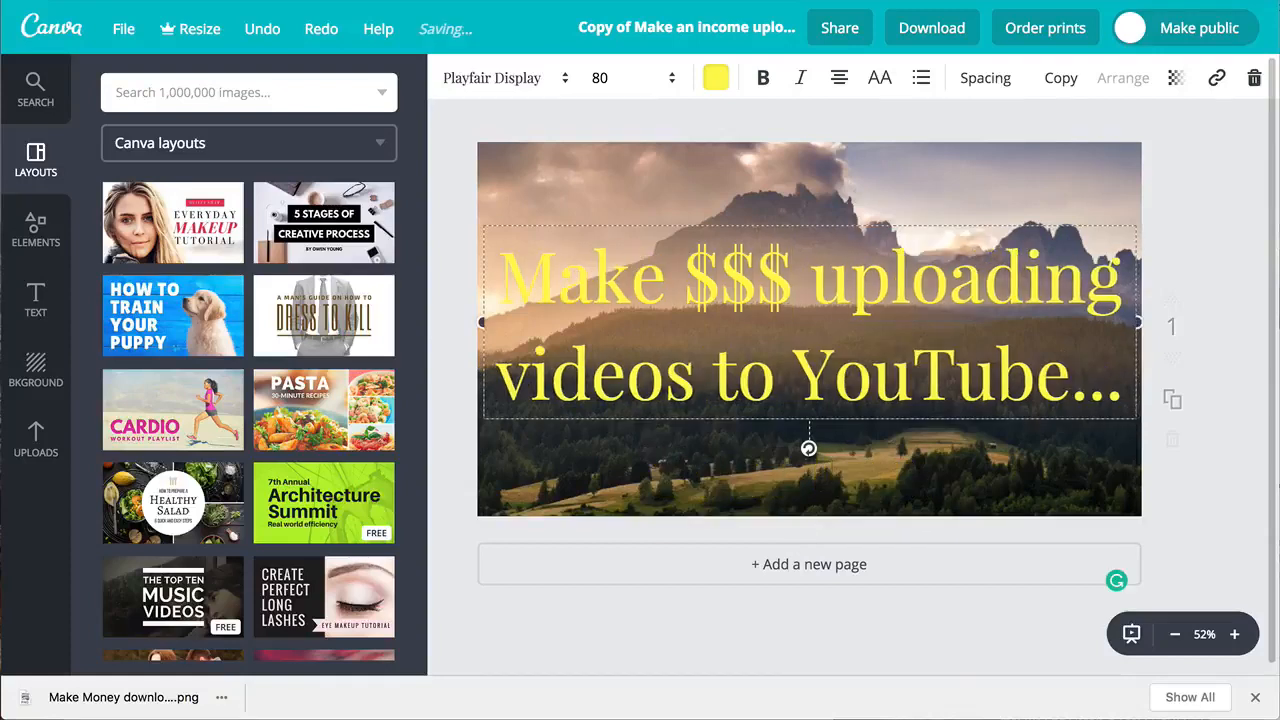
key(BackSpace)
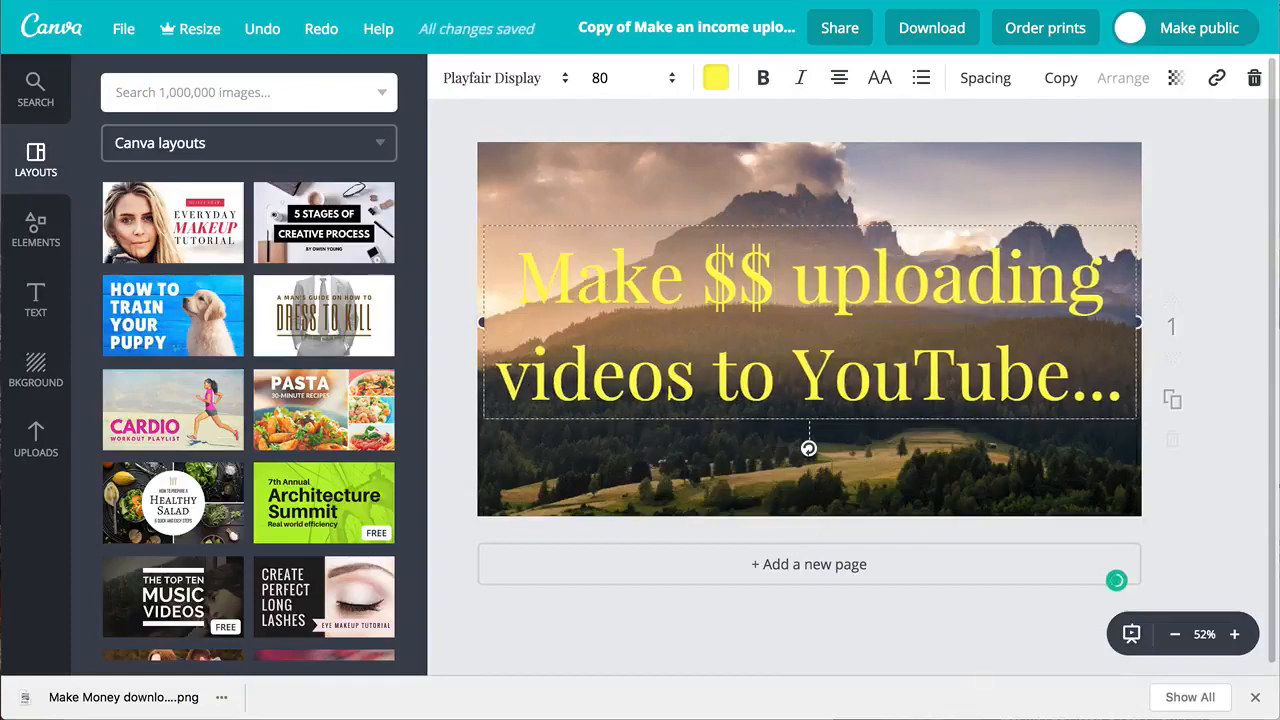
key(BackSpace)
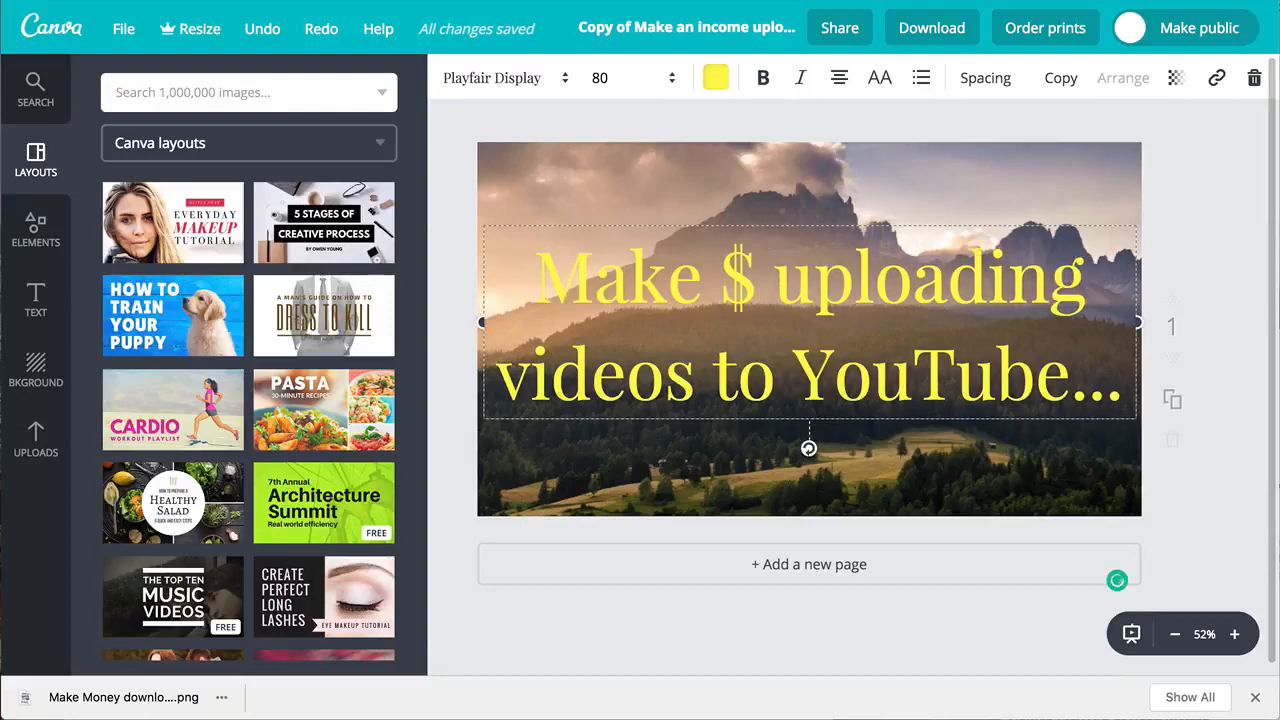
click(1198, 213)
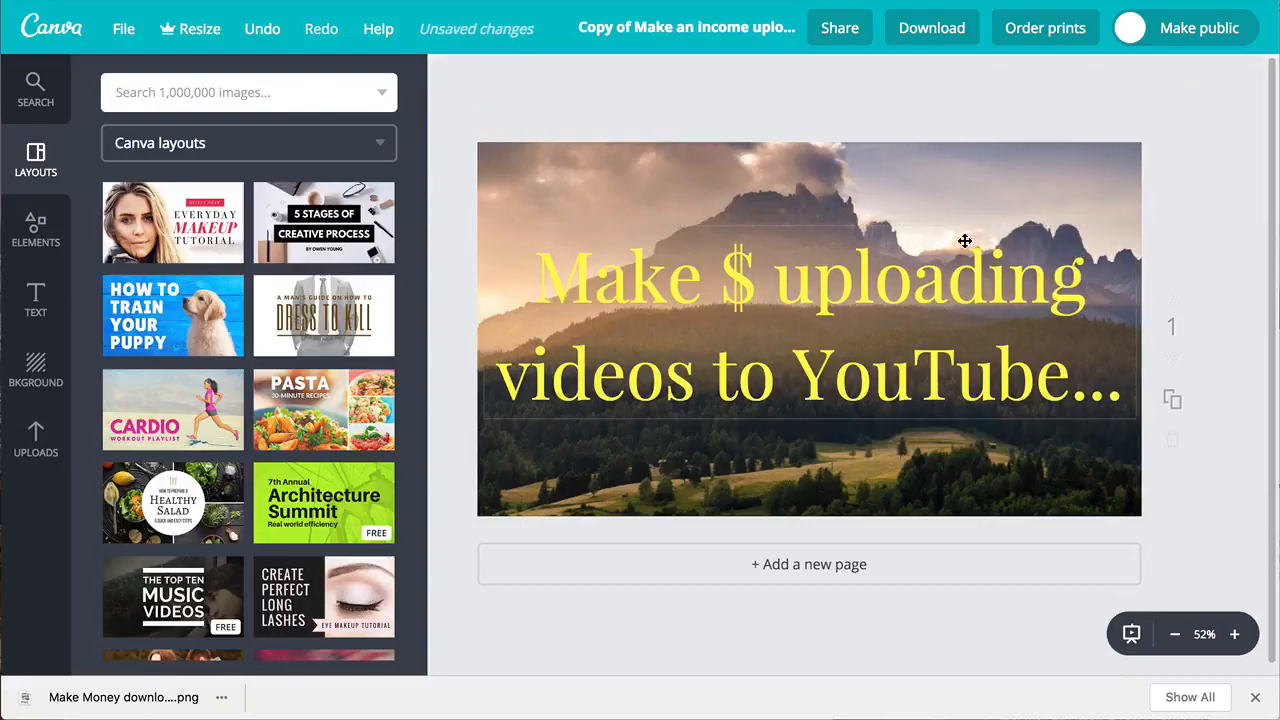
- Move the headline down over the dark forest at the bottom of the image, centred horizontally
drag(929, 266, 932, 350)
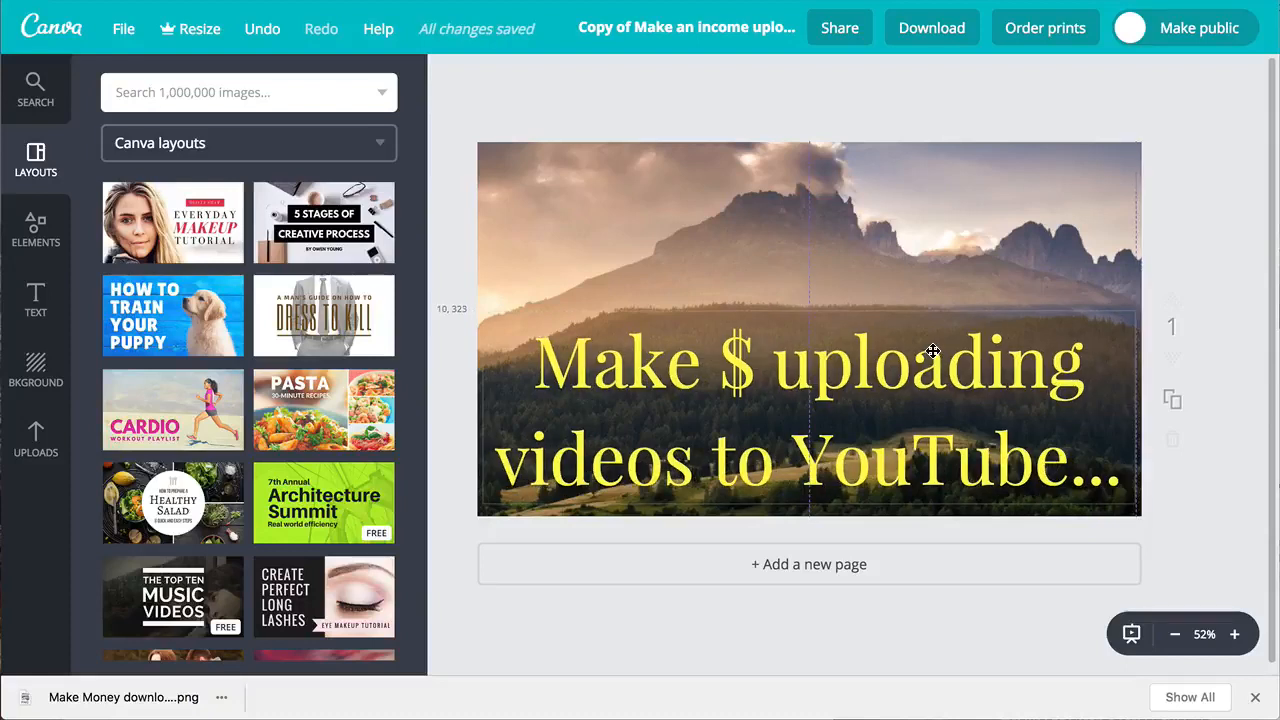
drag(932, 351, 932, 351)
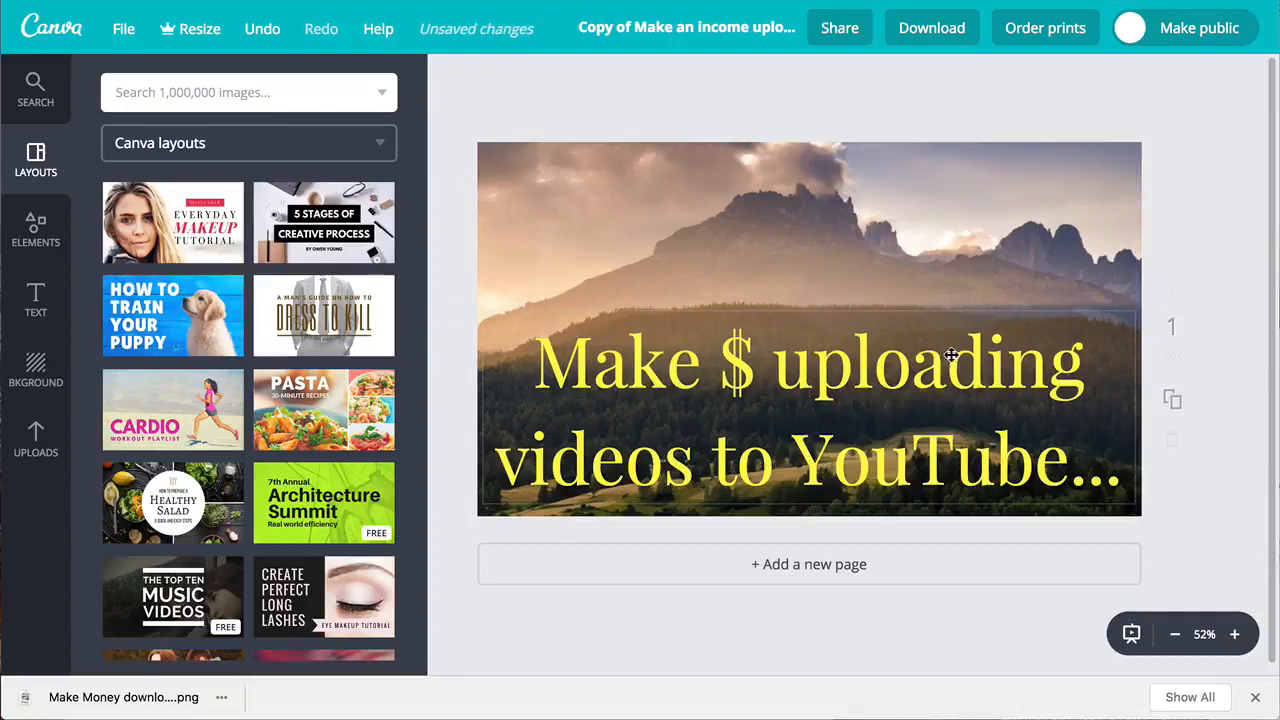
click(1219, 211)
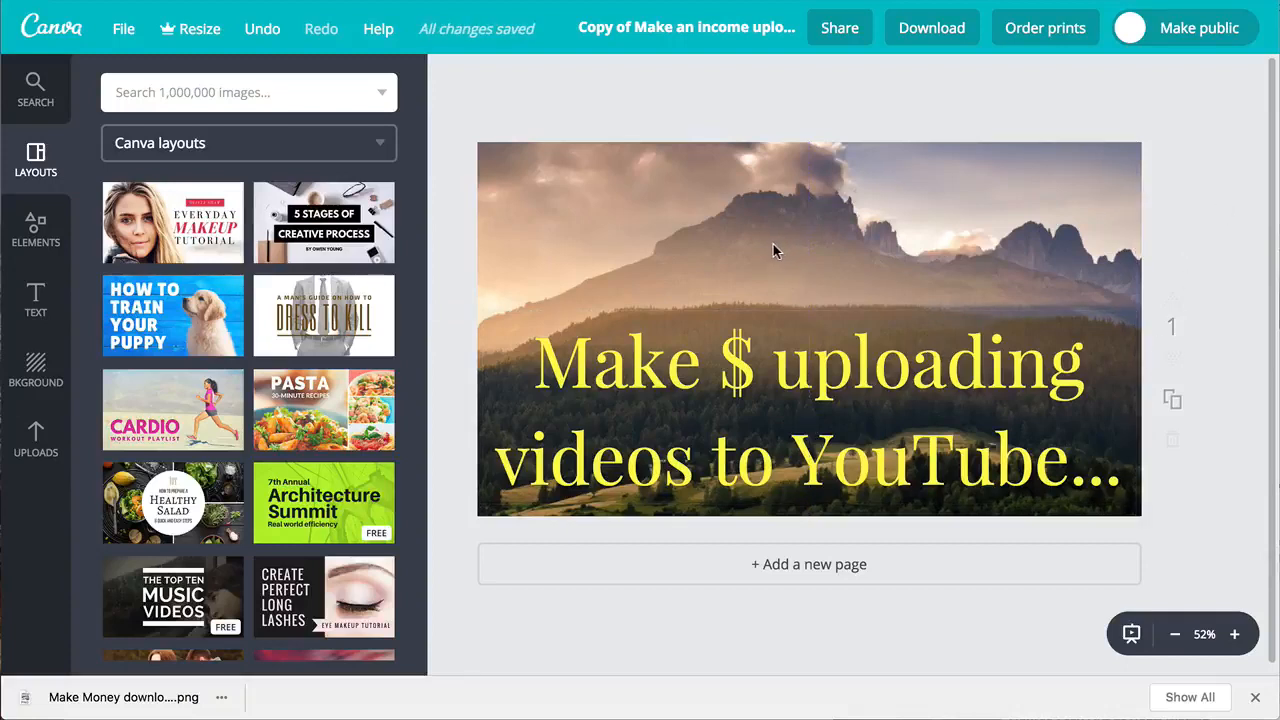
- Check the copy in the overview of all designs and reopen it for editing
click(42, 33)
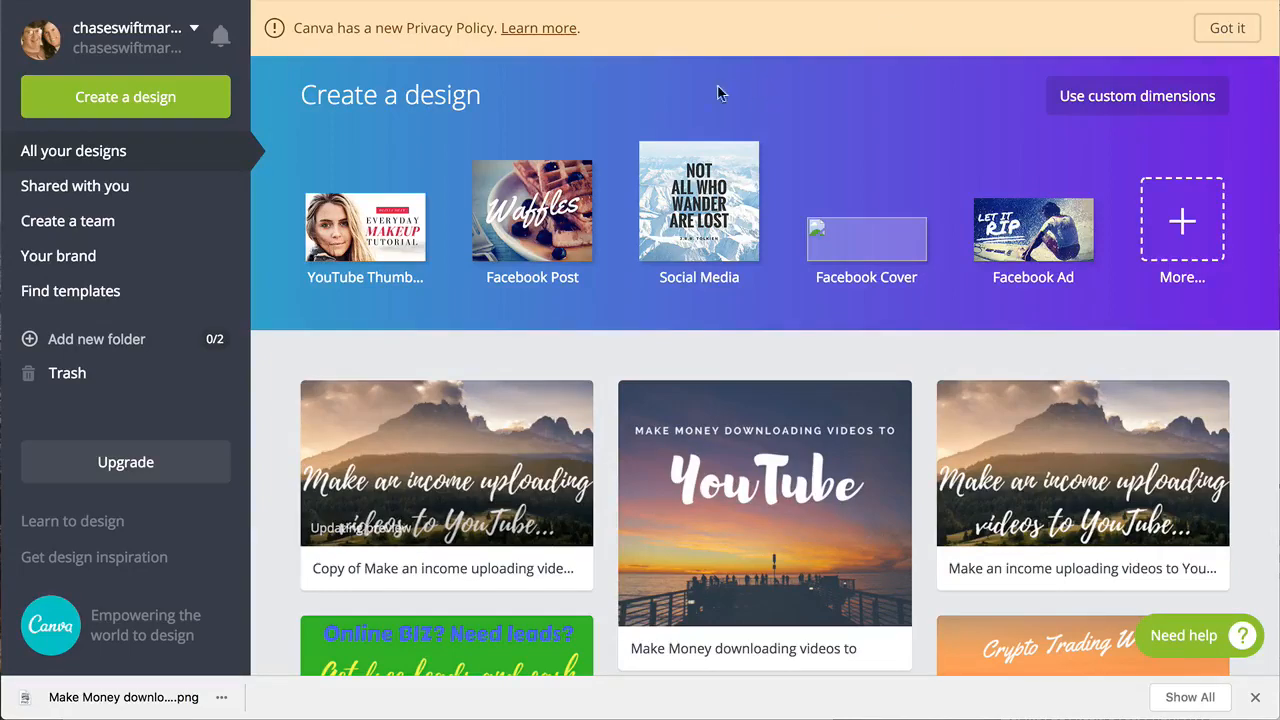
key(ctrl+Tab)
click(445, 455)
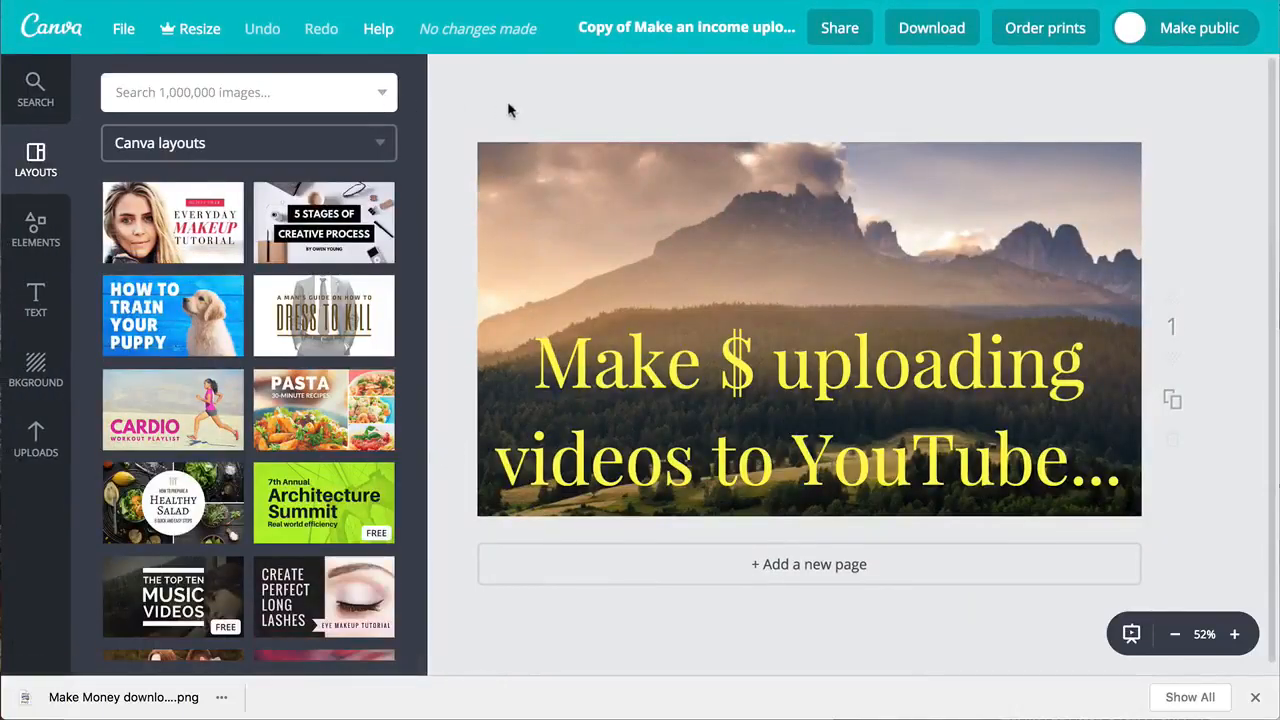
- Save the copied design manually and return to the overview of all designs
click(122, 32)
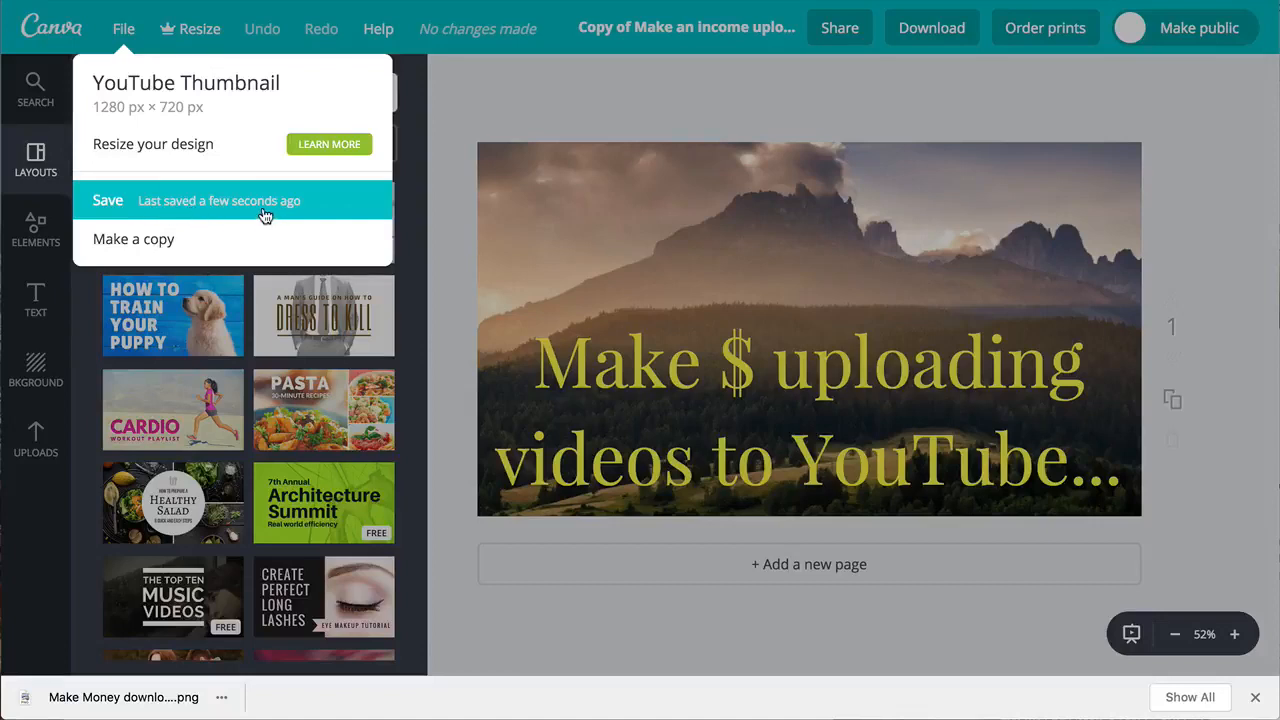
click(112, 202)
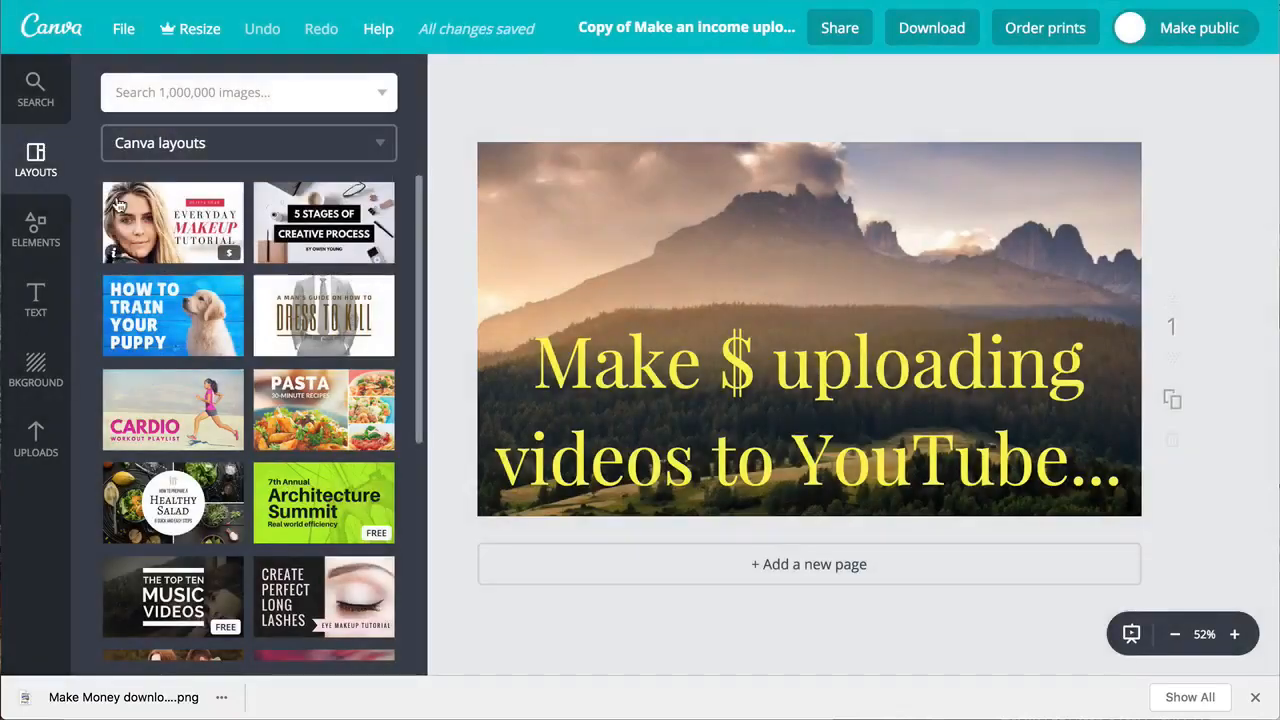
click(57, 33)
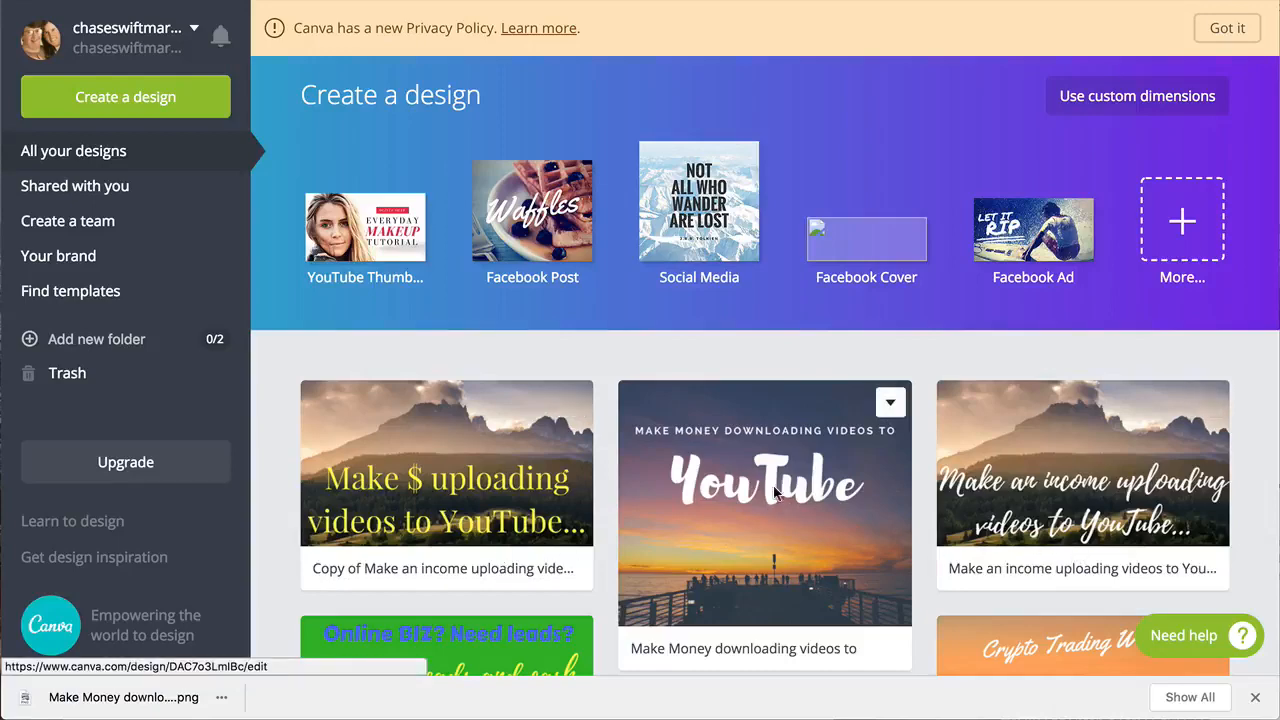
- Start a new YouTube Thumbnail design from the overview of all designs
scroll(766, 497, down, 1)
scroll(766, 493, down, 5)
scroll(765, 491, up, 5)
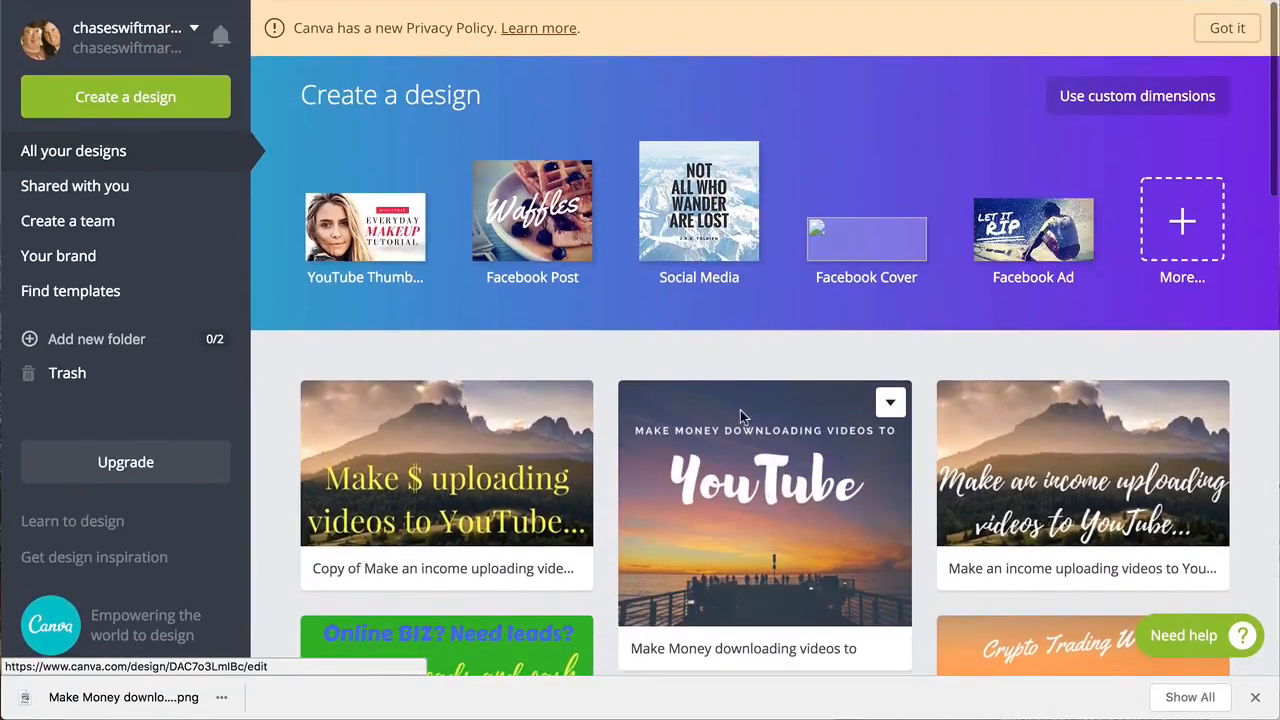
click(376, 232)
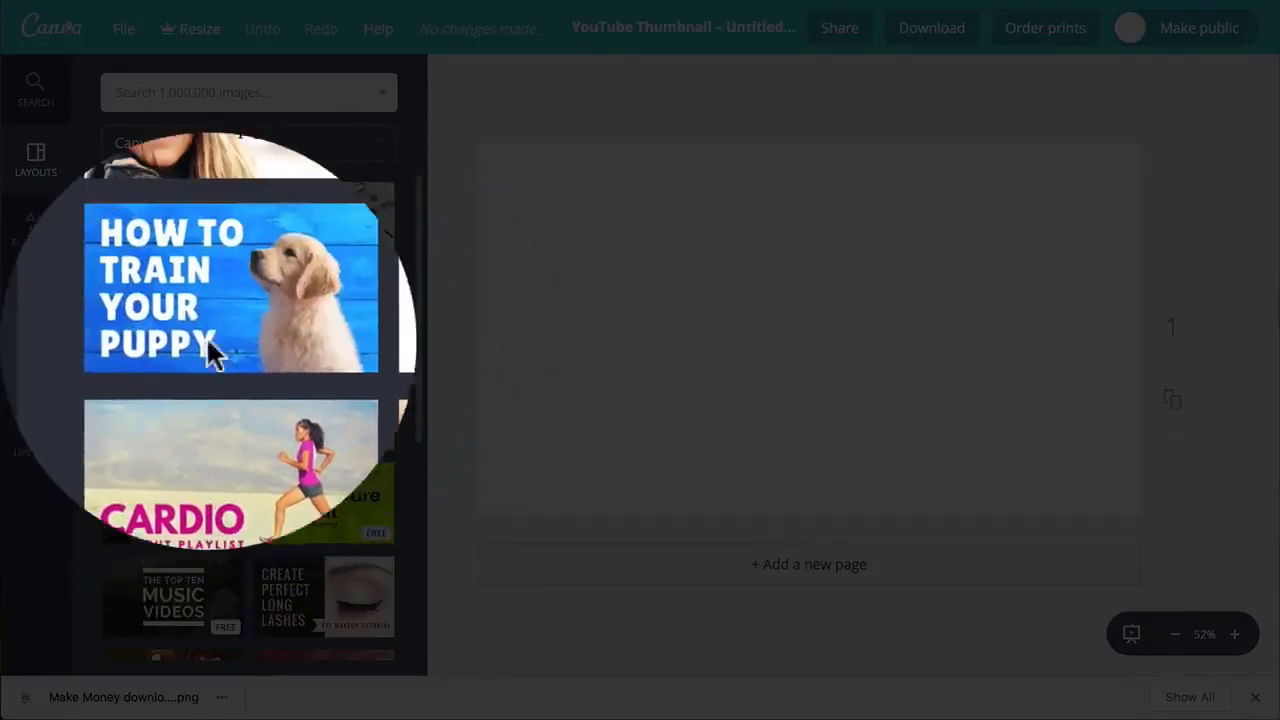
- Find the free "Tulip Garden" layout with the red tulips and apply it to the blank thumbnail
scroll(213, 352, down, 3)
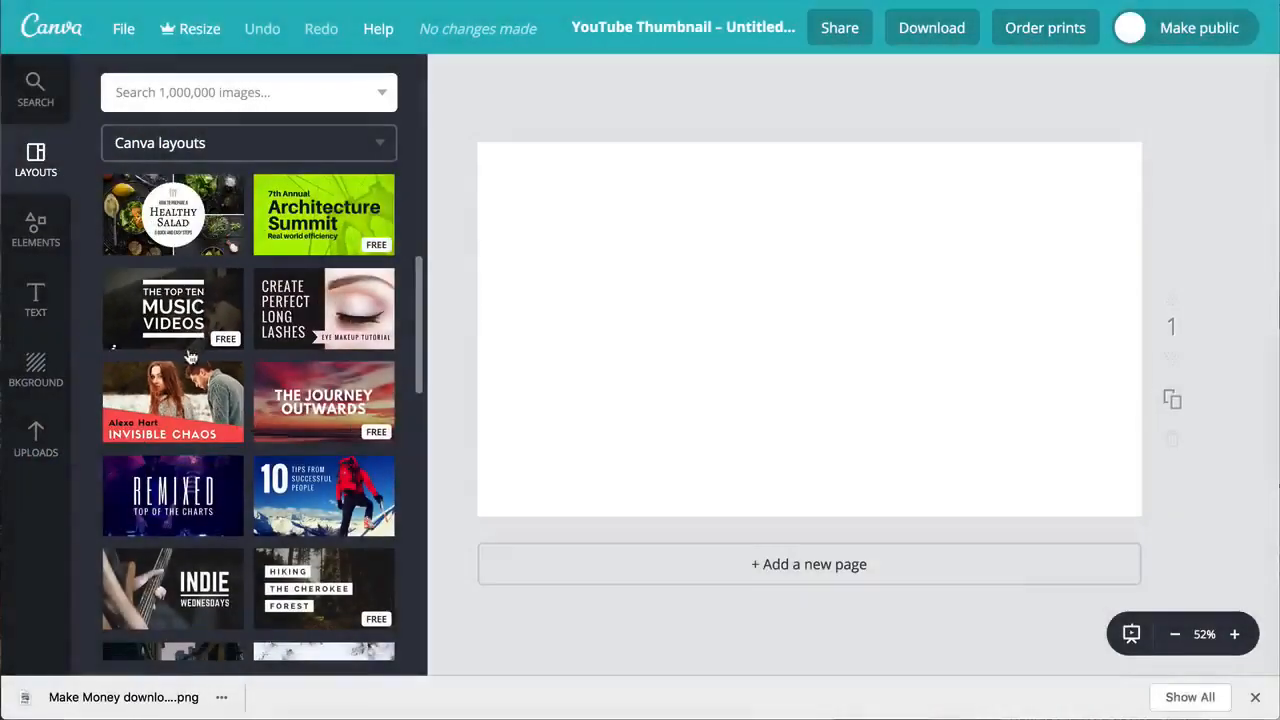
scroll(190, 357, down, 2)
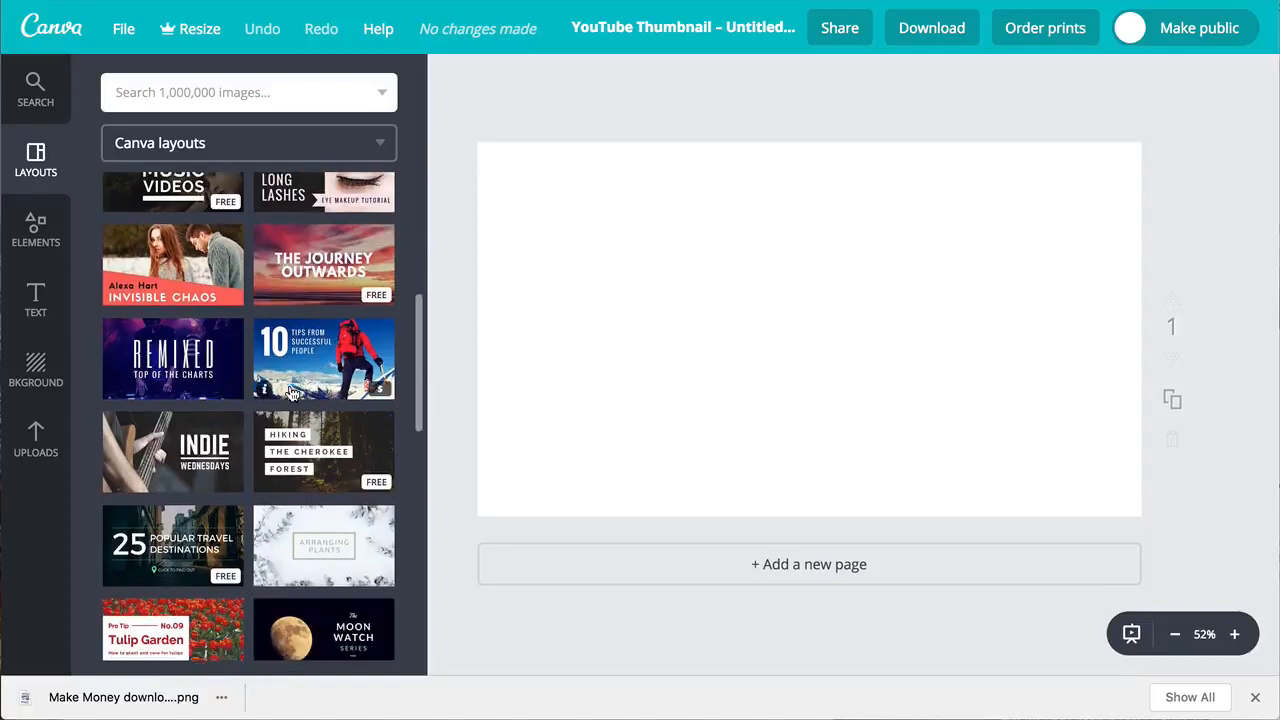
scroll(300, 400, down, 1)
scroll(312, 408, down, 3)
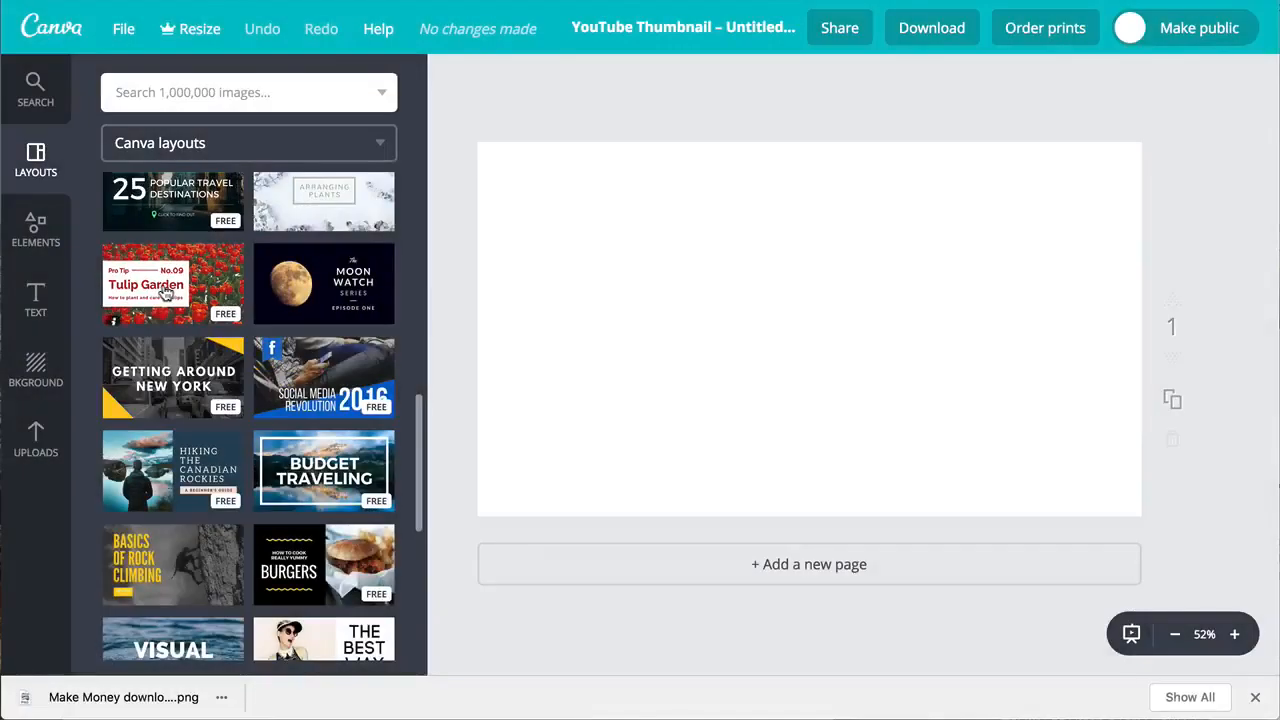
click(166, 294)
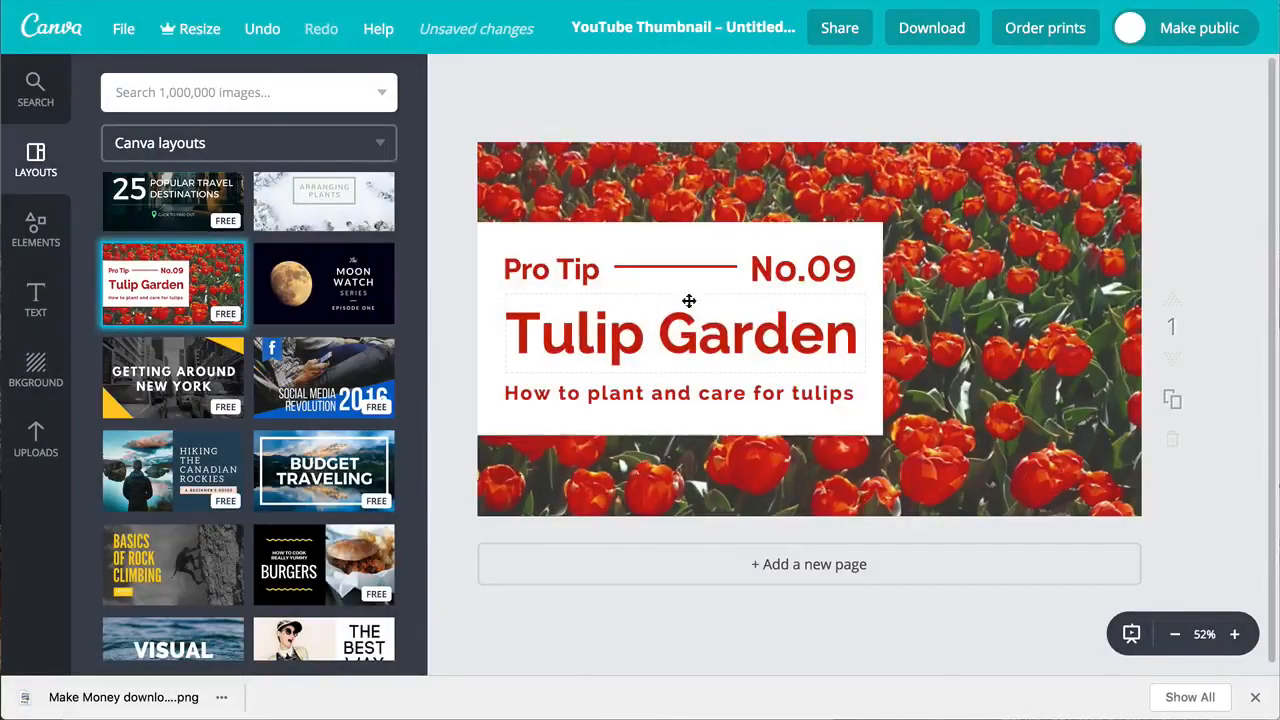
- Replace the "Pro Tip" text in the tulip layout with "#1 Way"
click(580, 271)
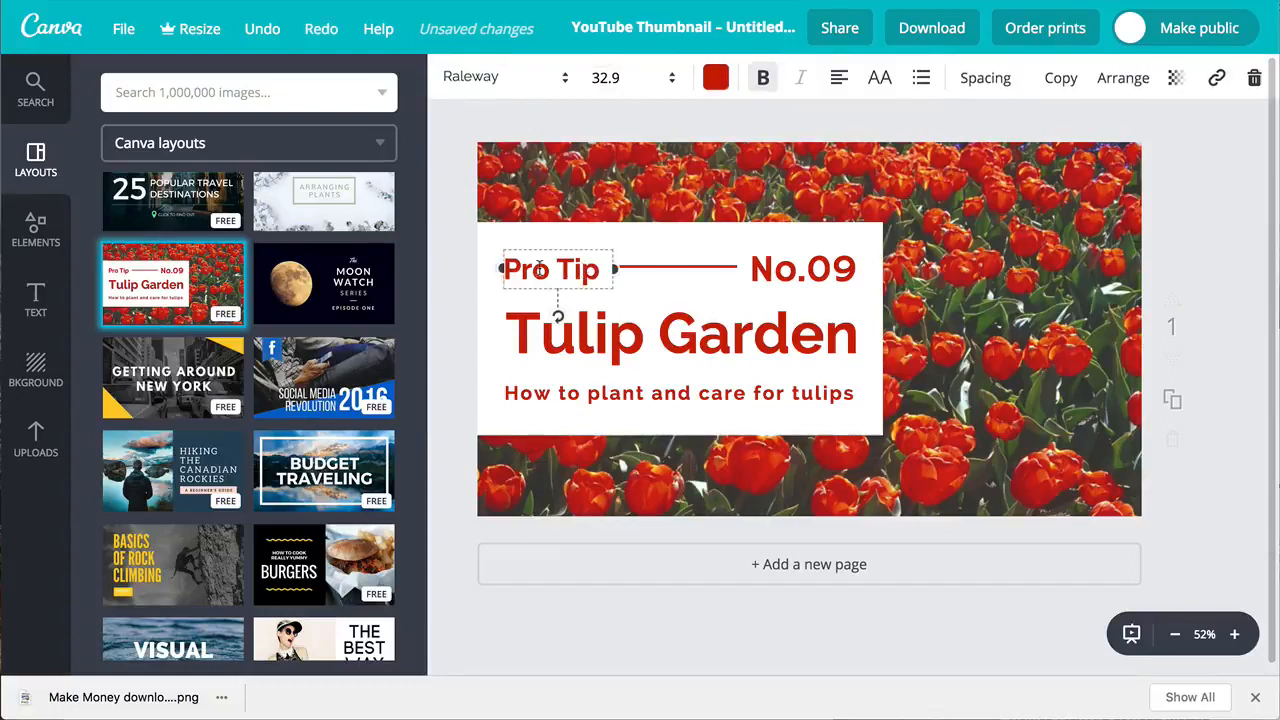
triple_click(539, 268)
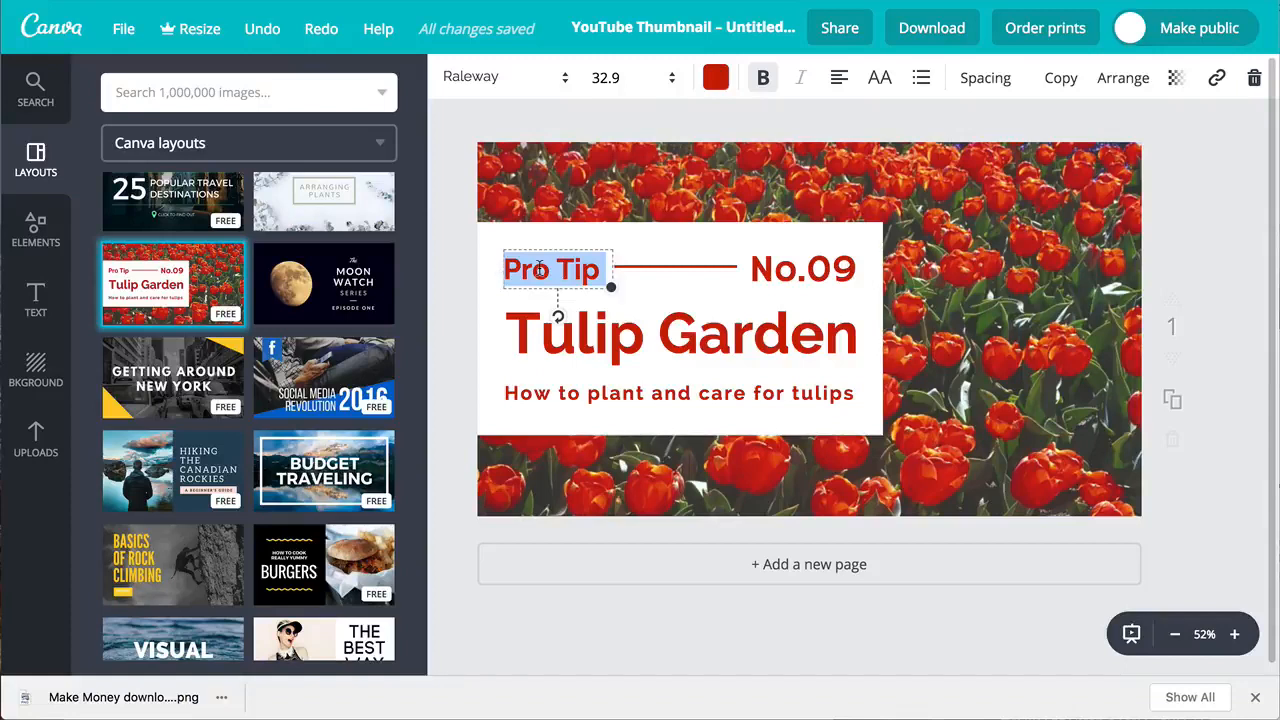
text(#1)
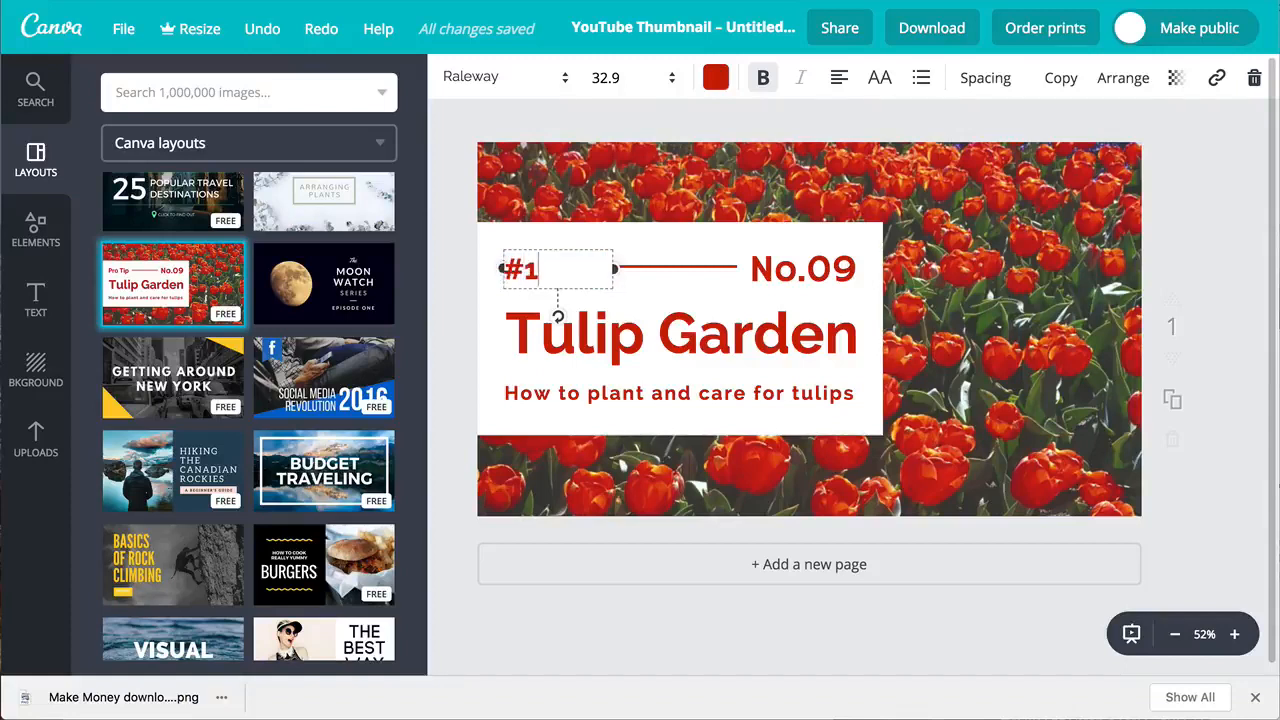
text( Way)
click(1234, 278)
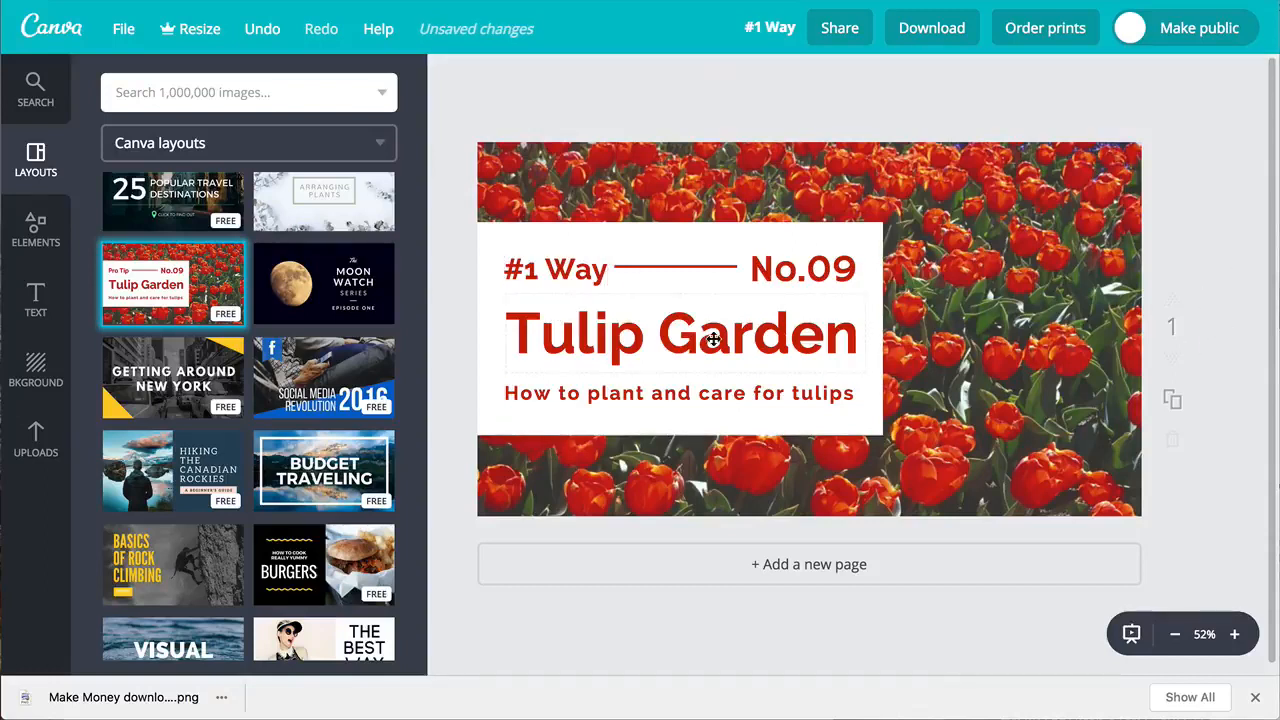
- Replace the "Tulip Garden" headline with "To Make Money"
double_click(697, 335)
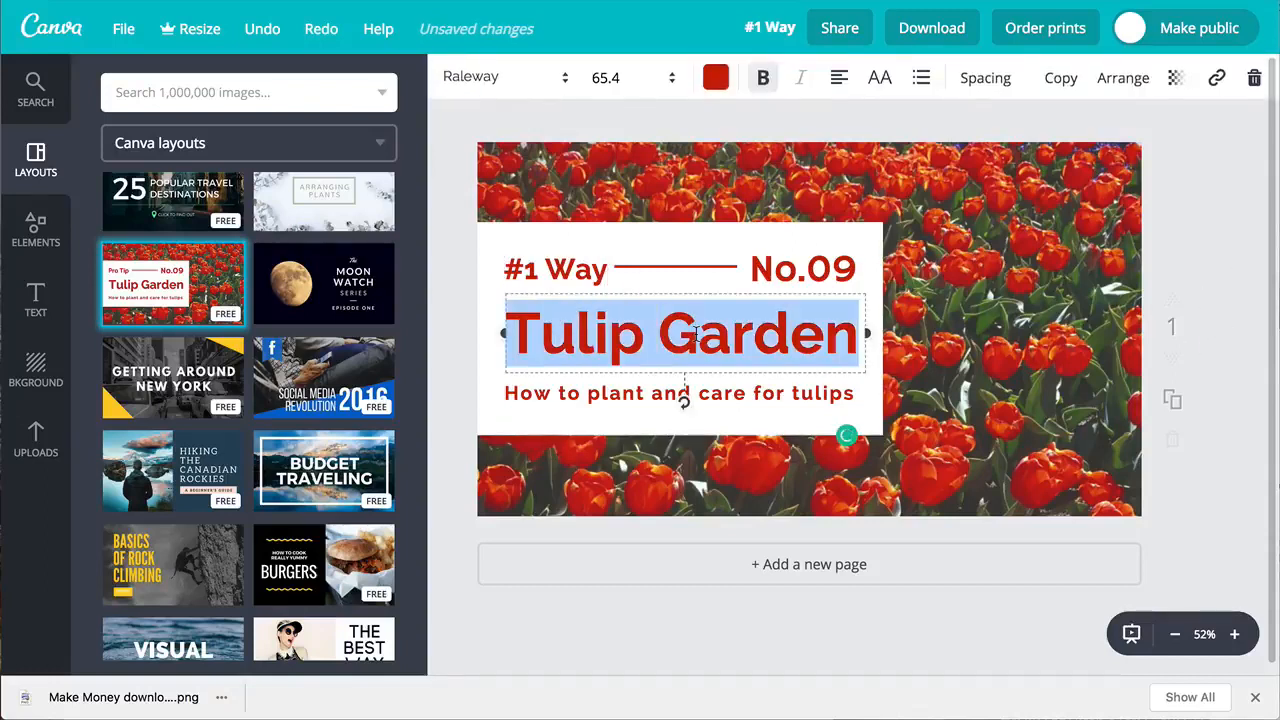
text(To Make )
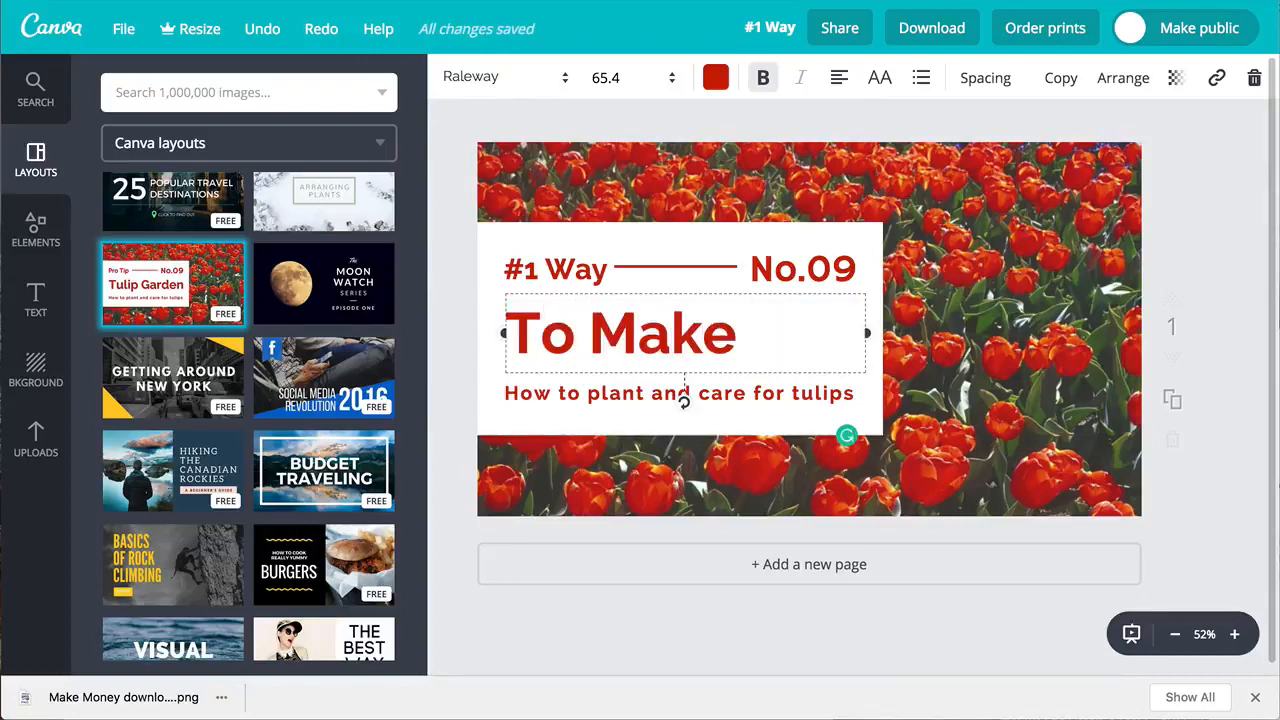
text(Mone)
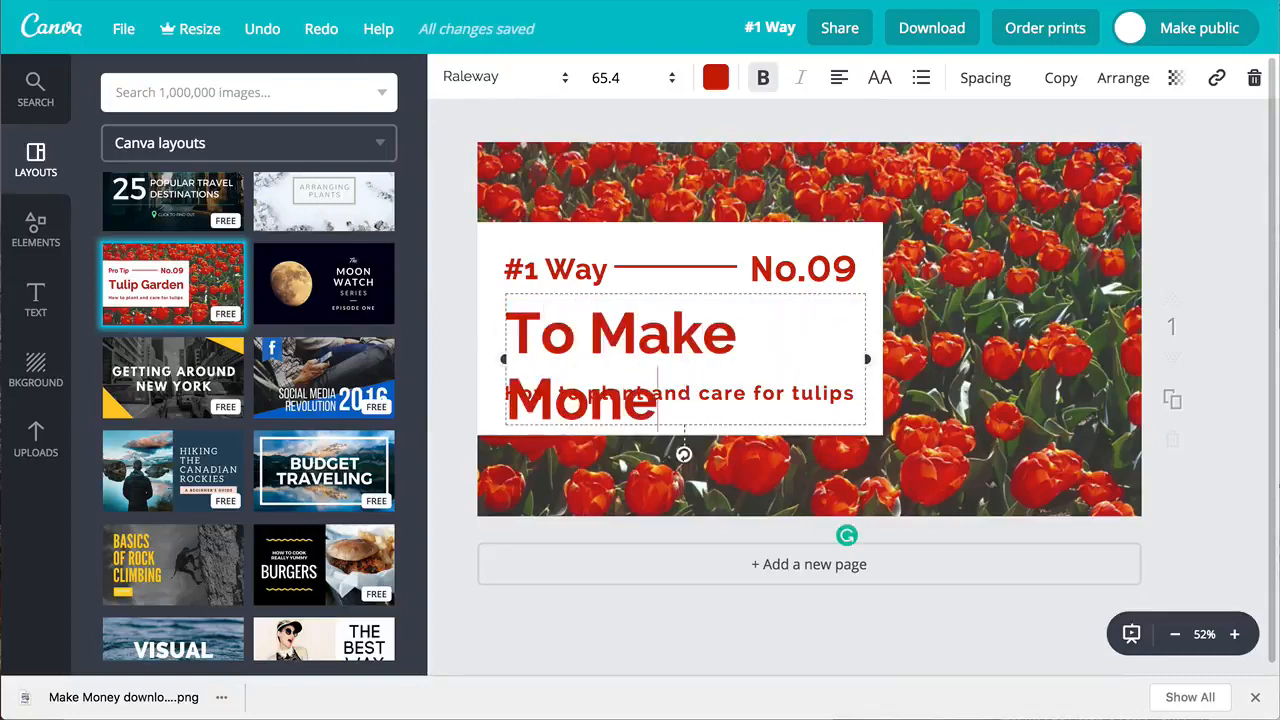
text(y)
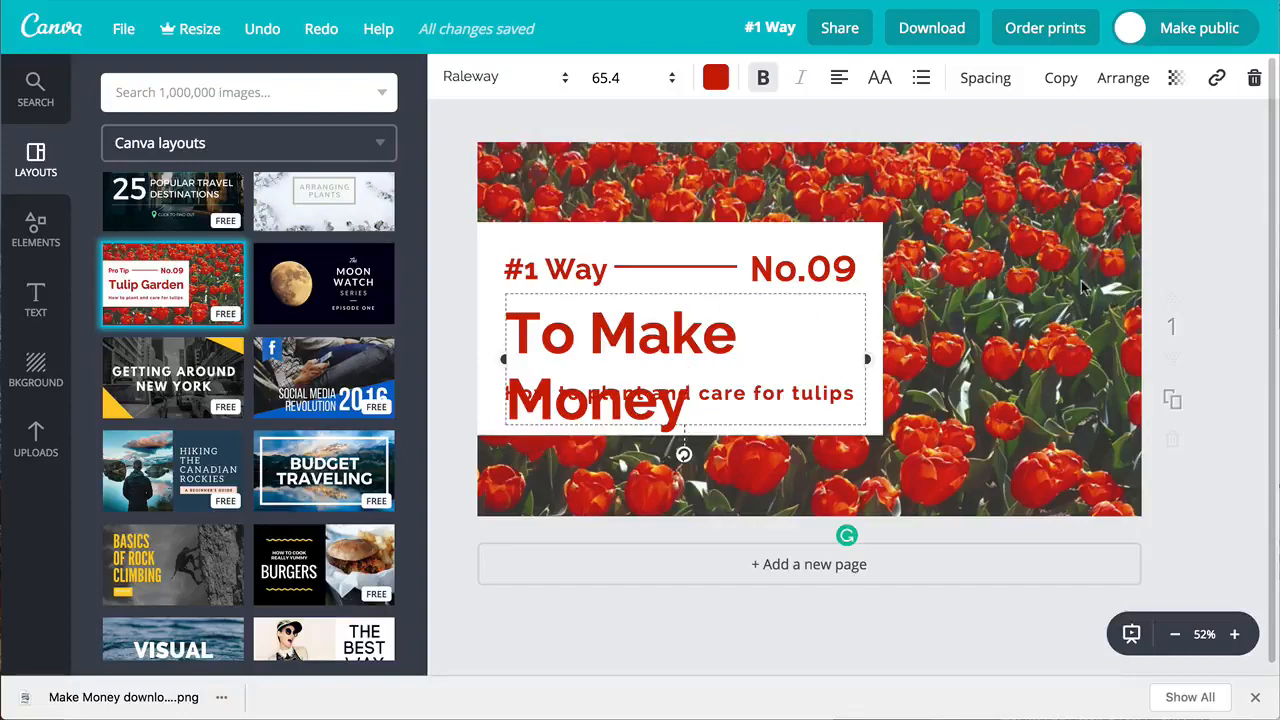
click(1207, 241)
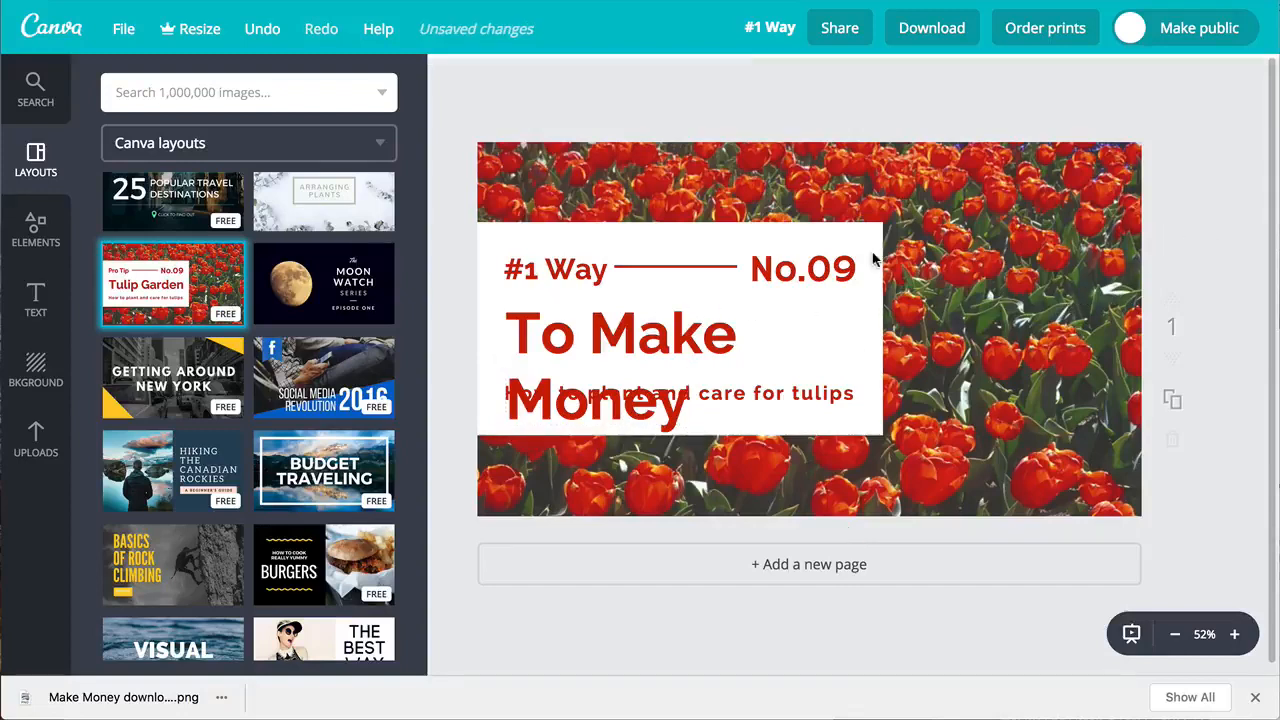
- Set the headline's font size to 56 and widen its text box slightly so "To Make Money" fits on one line
click(622, 325)
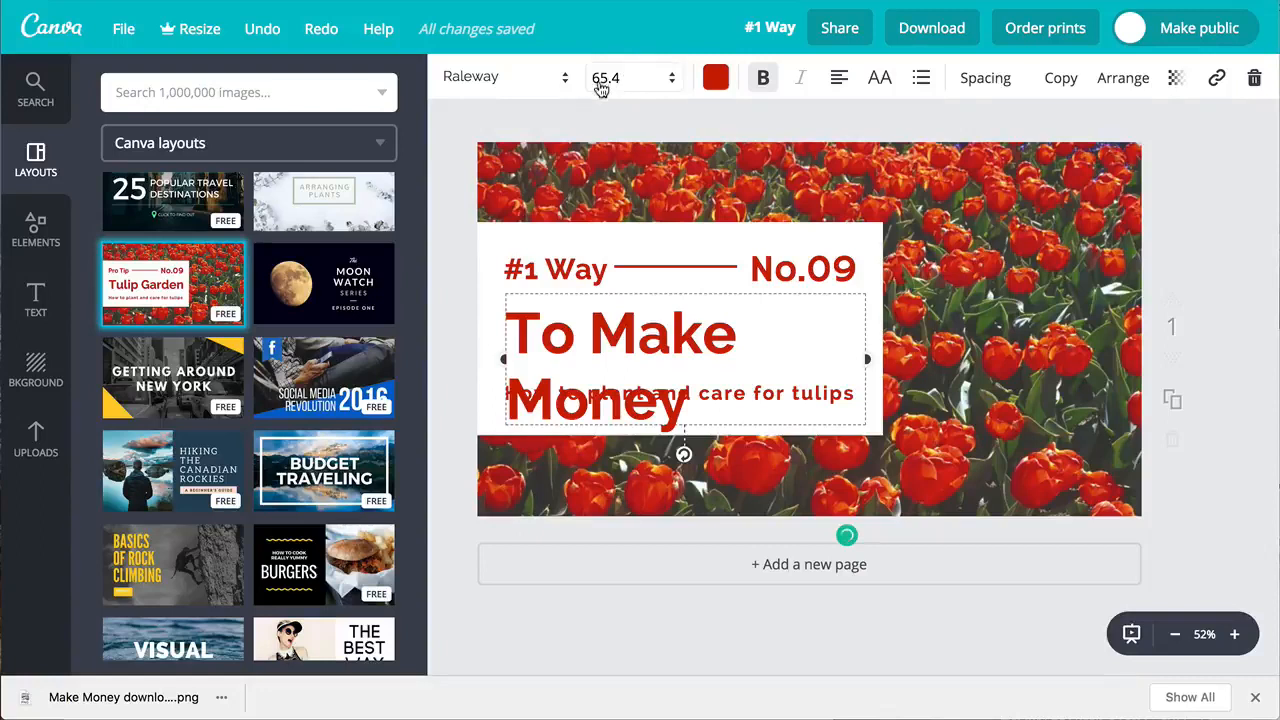
click(668, 80)
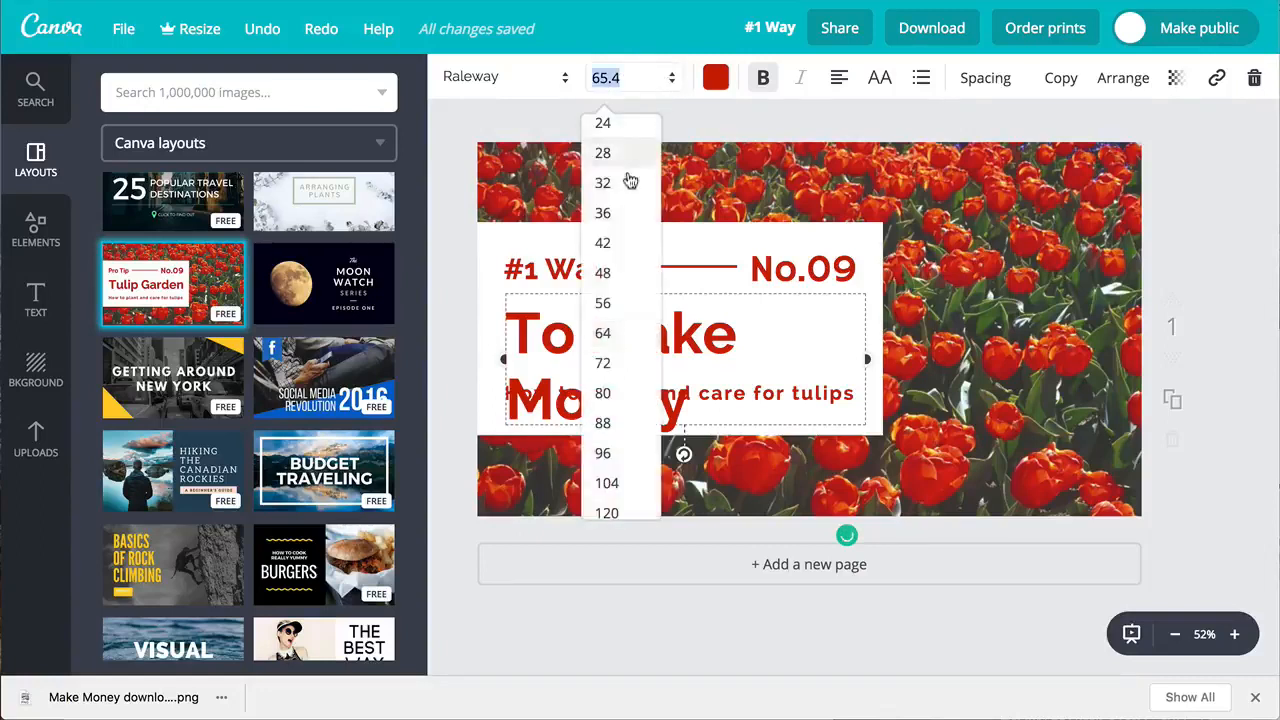
click(605, 302)
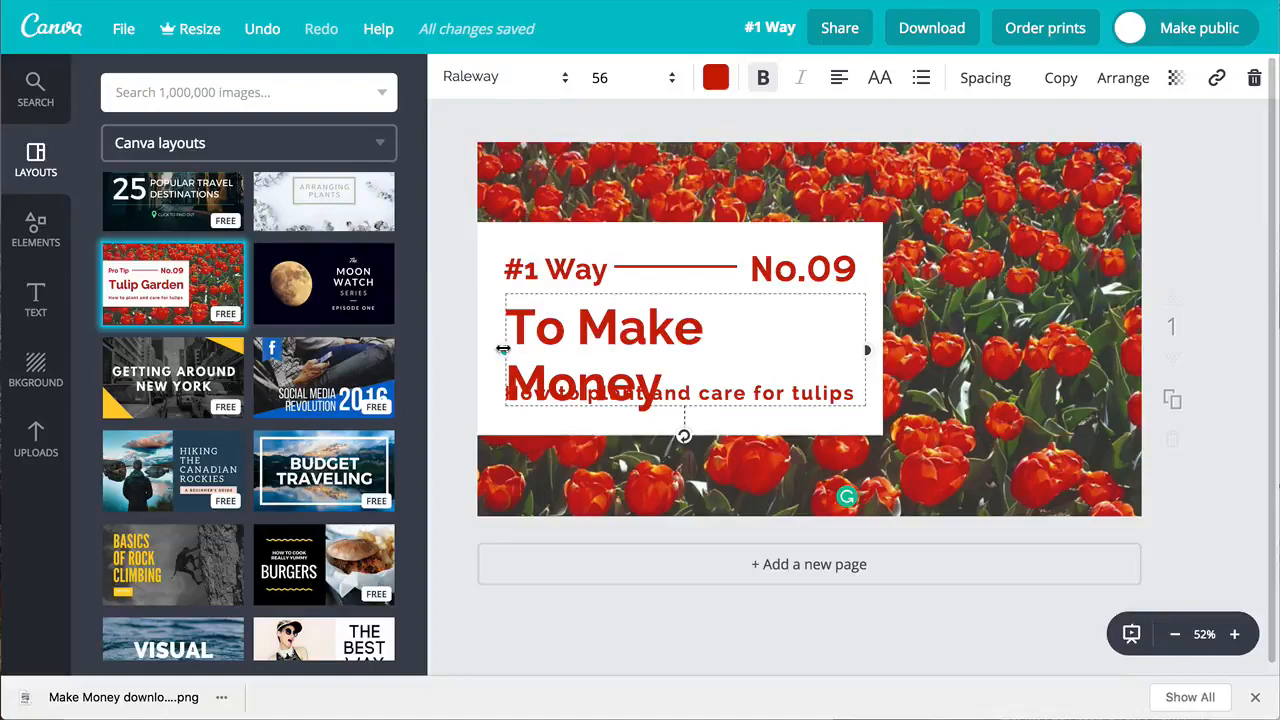
drag(503, 349, 494, 349)
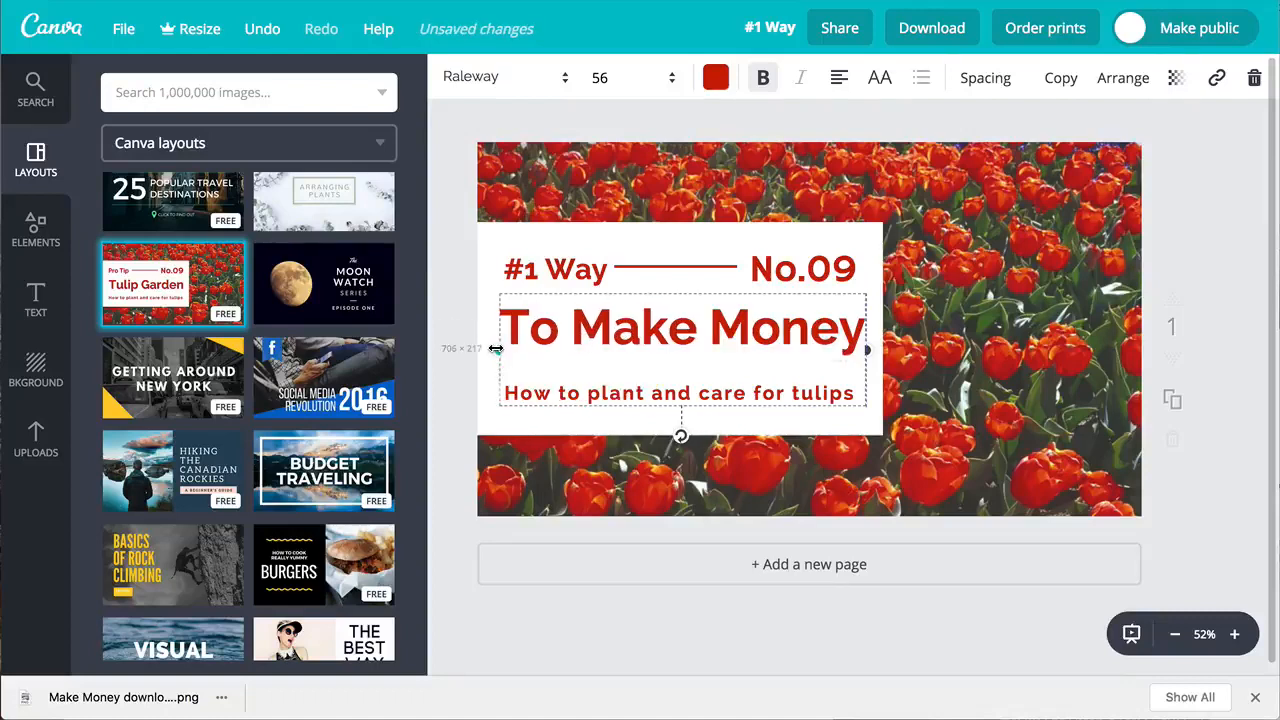
- Move the white panel behind the text toward the lower right of the tulip photo
click(638, 394)
double_click(640, 395)
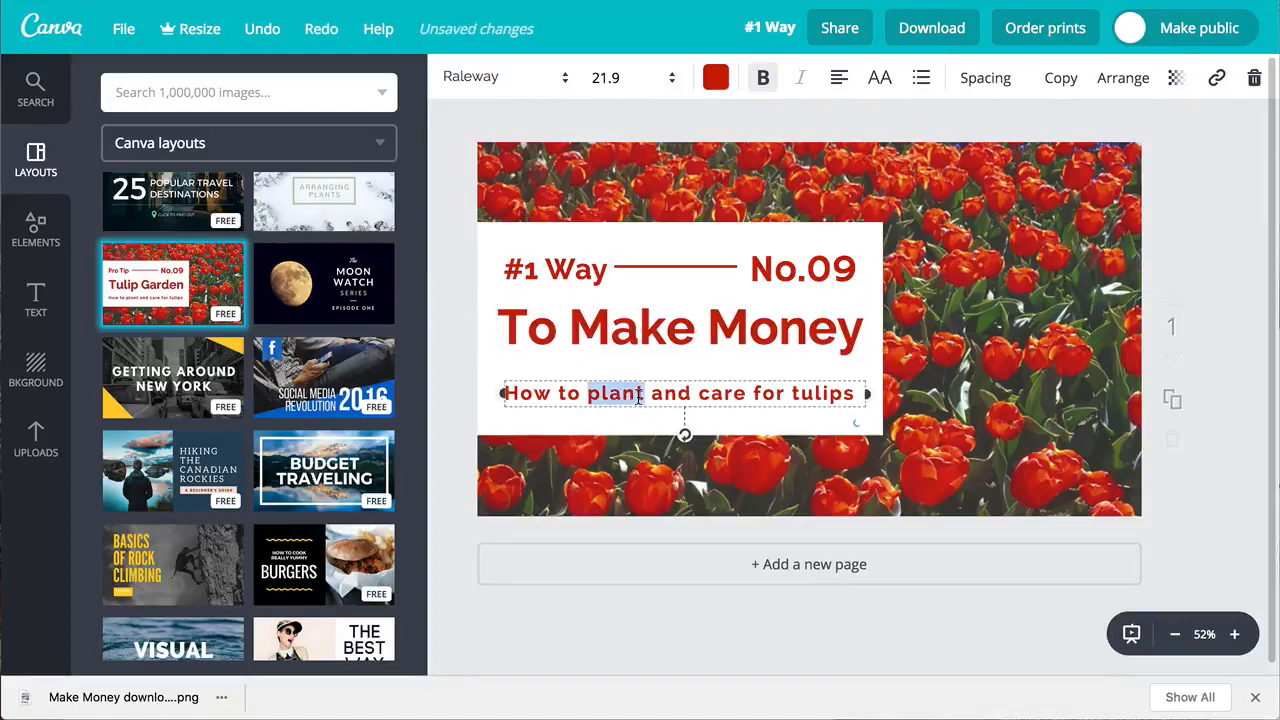
click(1233, 277)
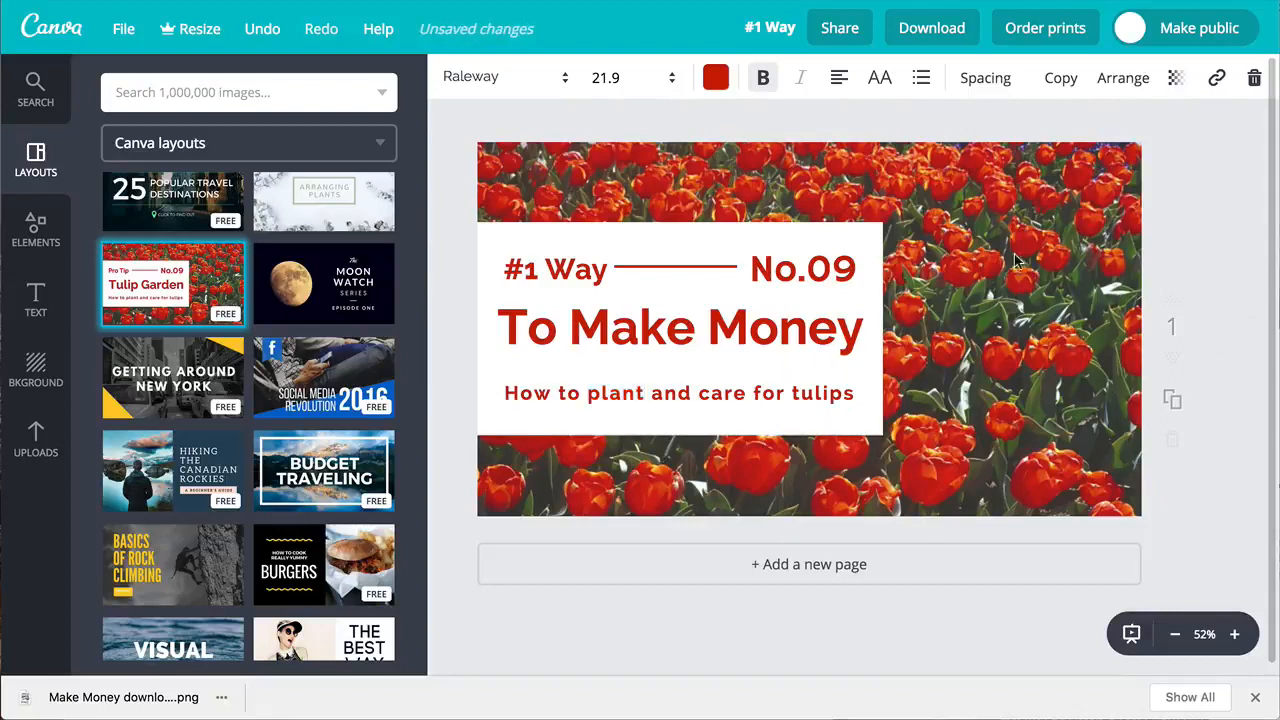
drag(873, 237, 1108, 289)
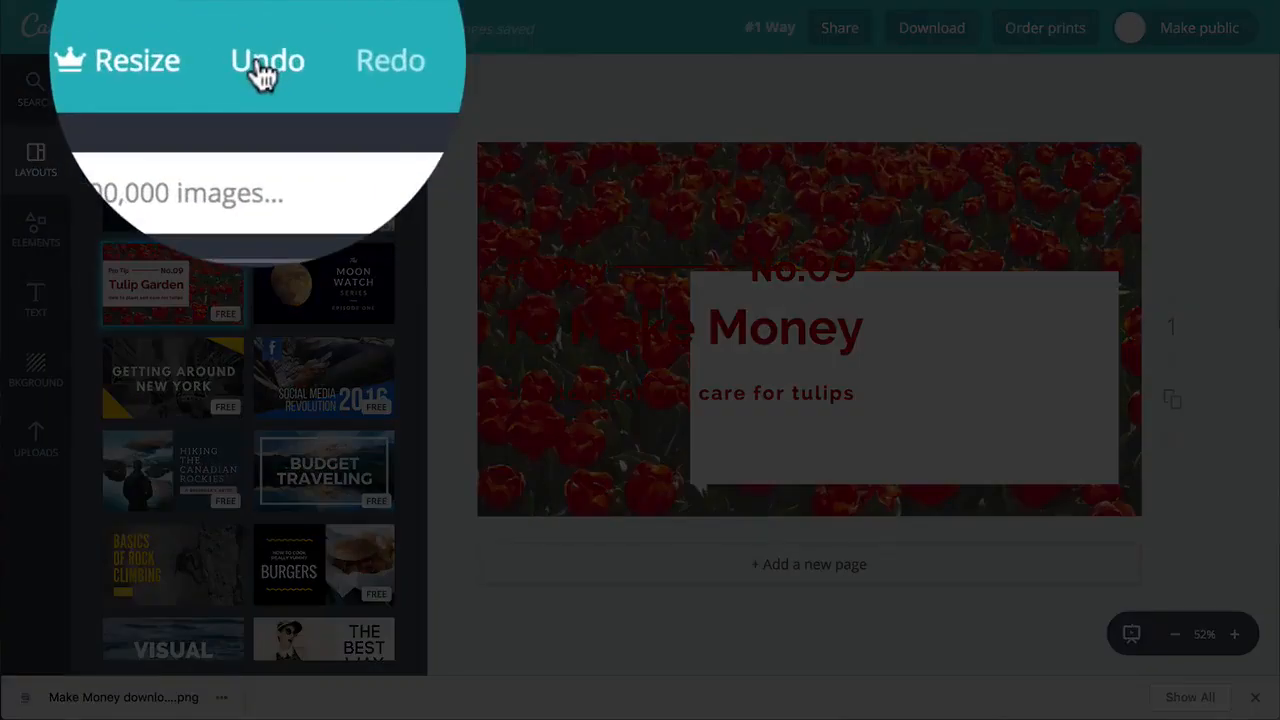
- Undo the panel move, the headline's widening and font size change, and both text replacements
click(263, 73)
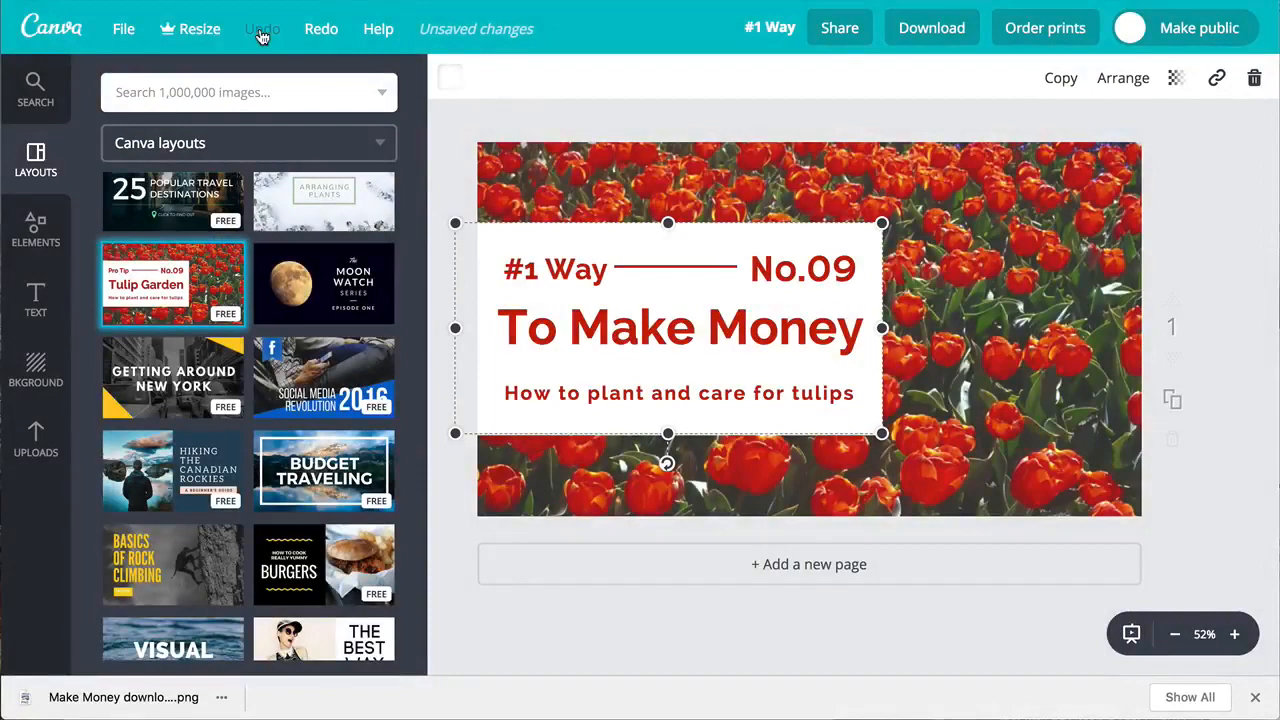
click(261, 30)
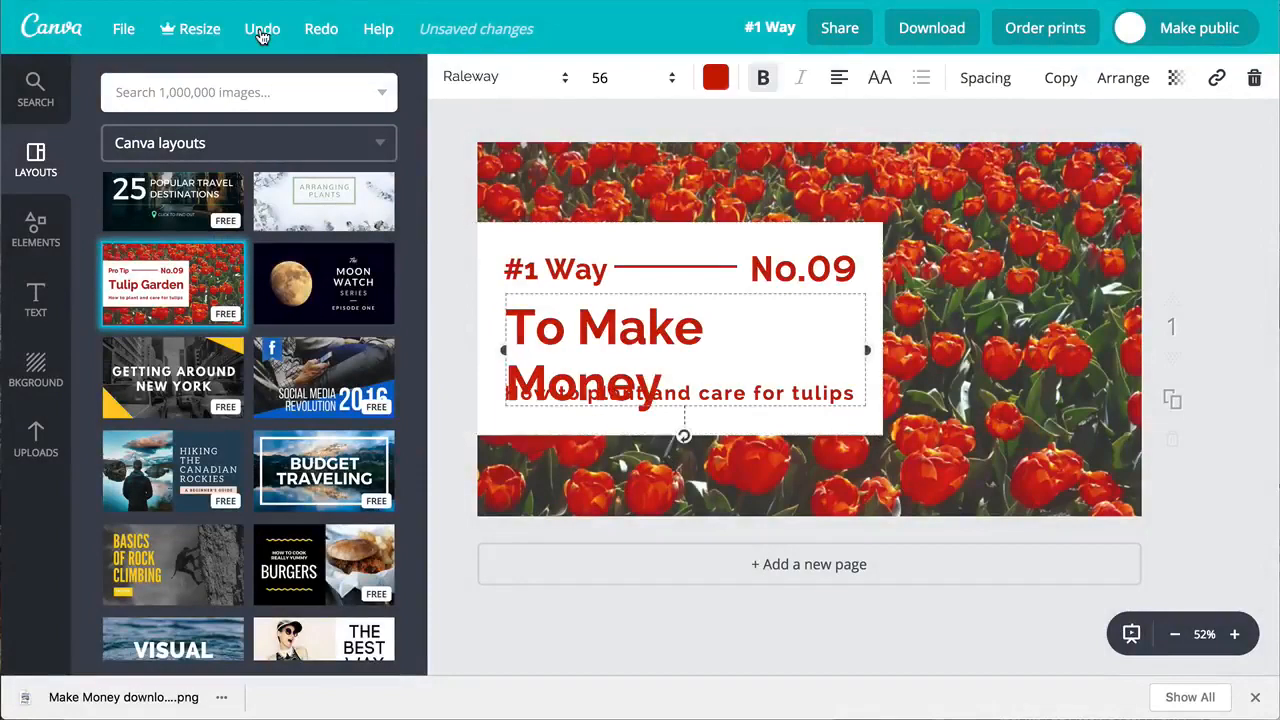
click(261, 30)
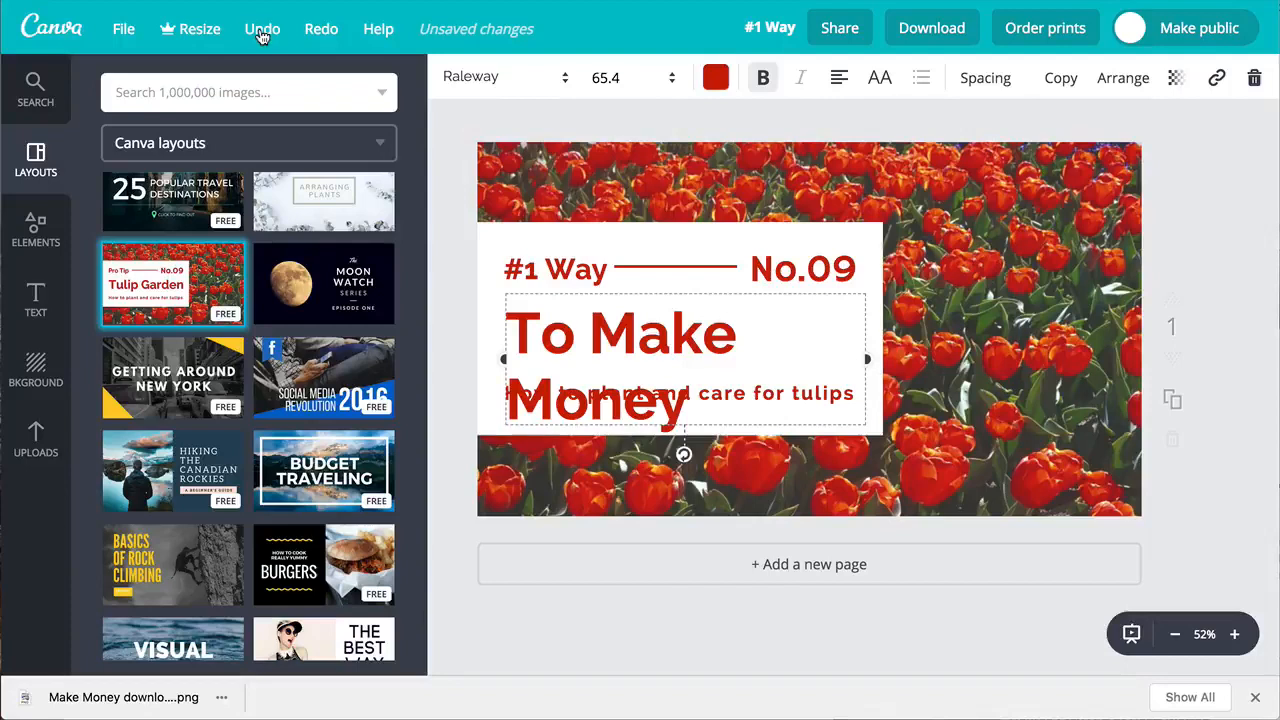
click(261, 30)
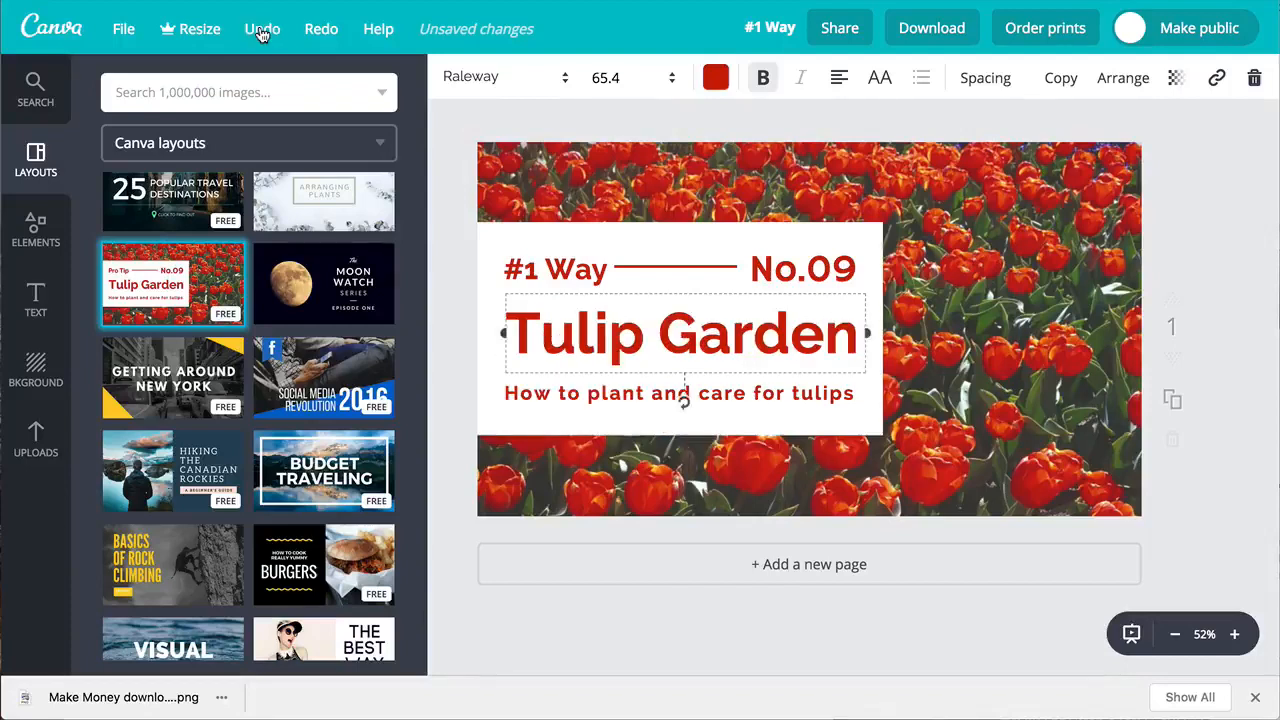
click(261, 30)
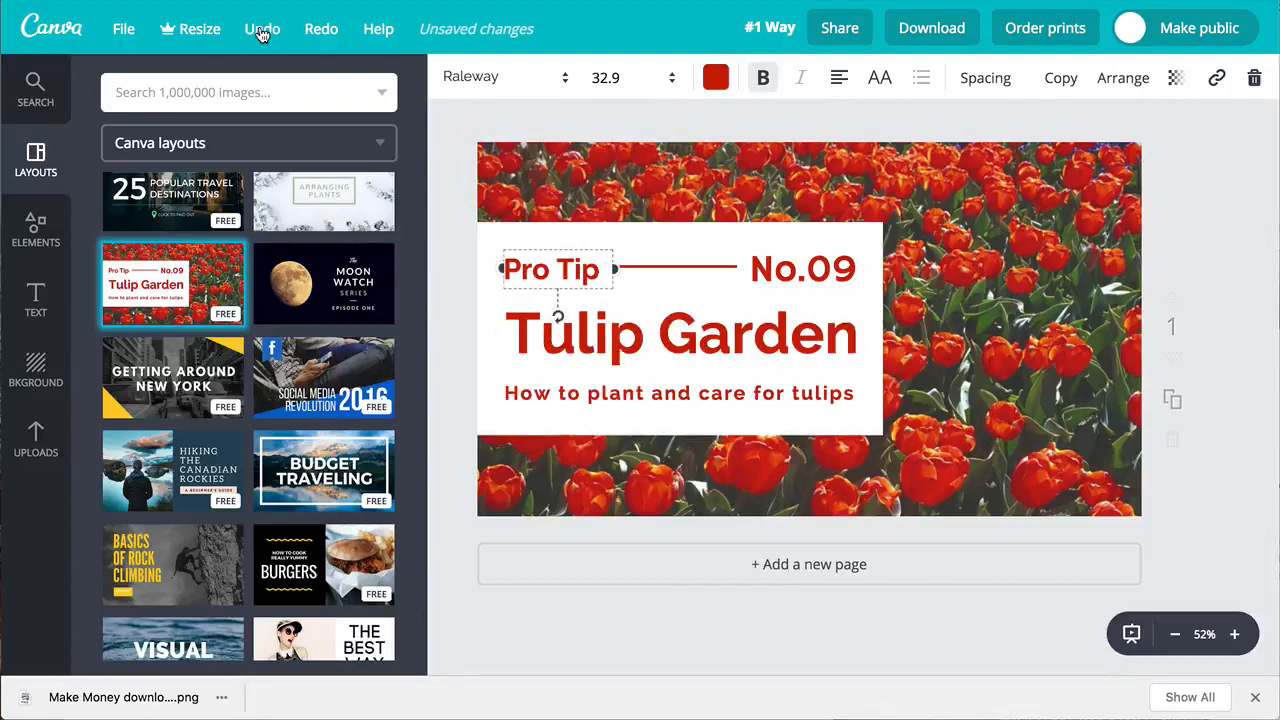
click(1245, 287)
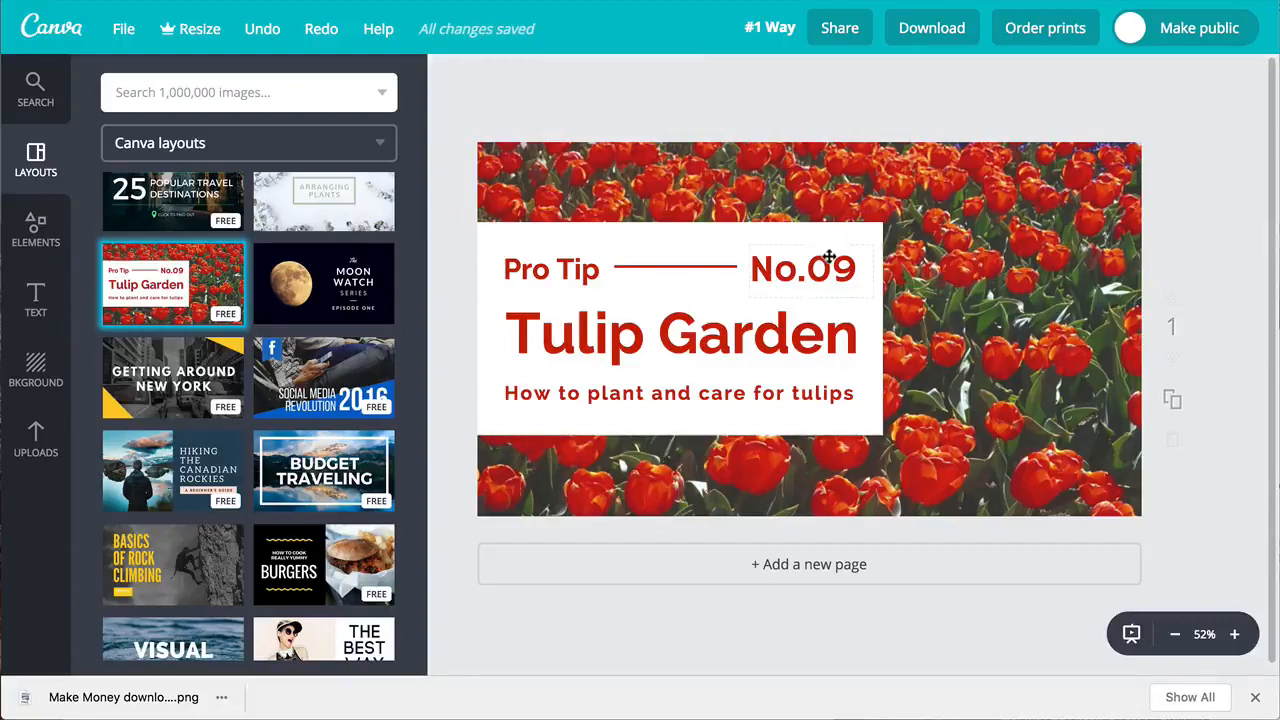
- Replace the tulip layout with the free "Getting Around New York" layout
click(785, 321)
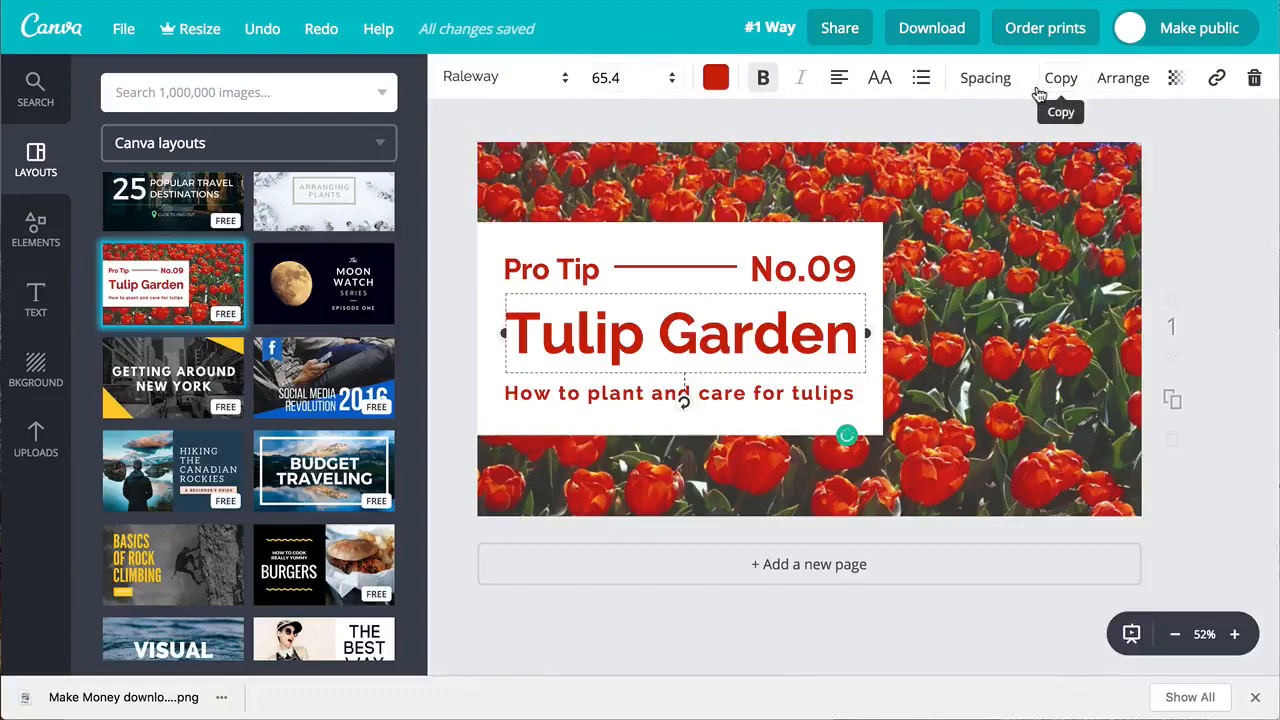
click(1206, 203)
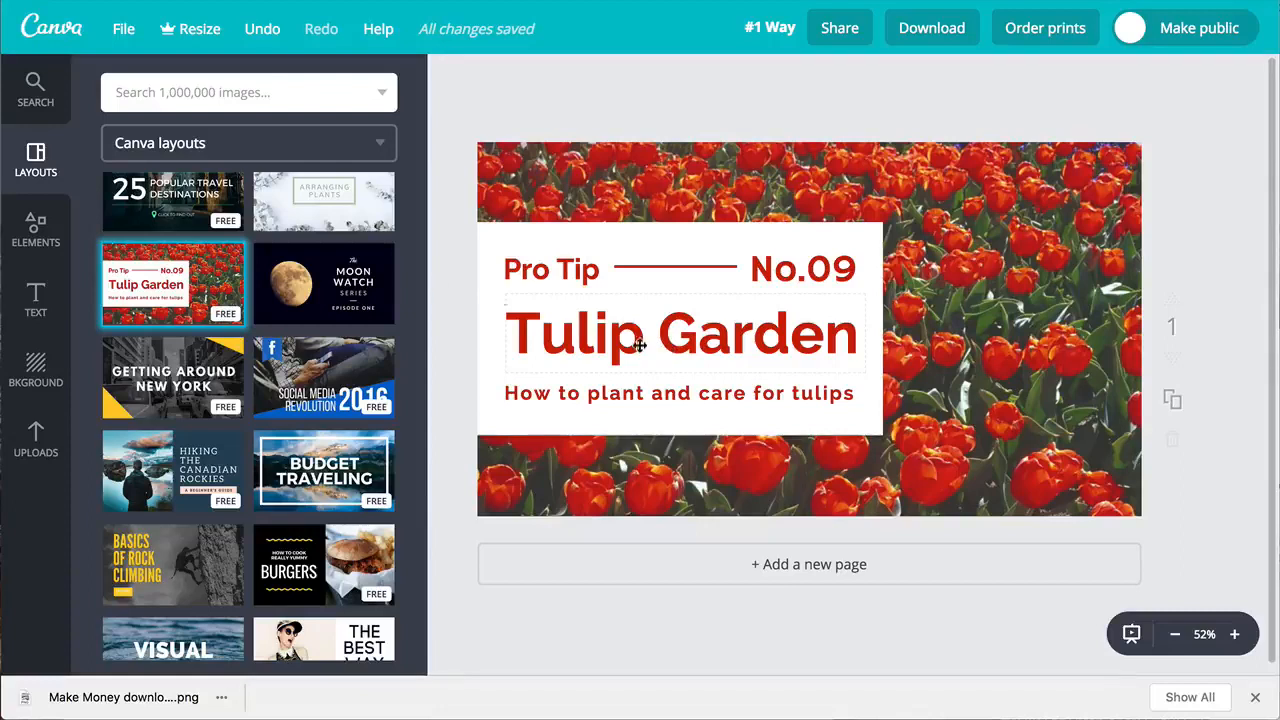
click(172, 375)
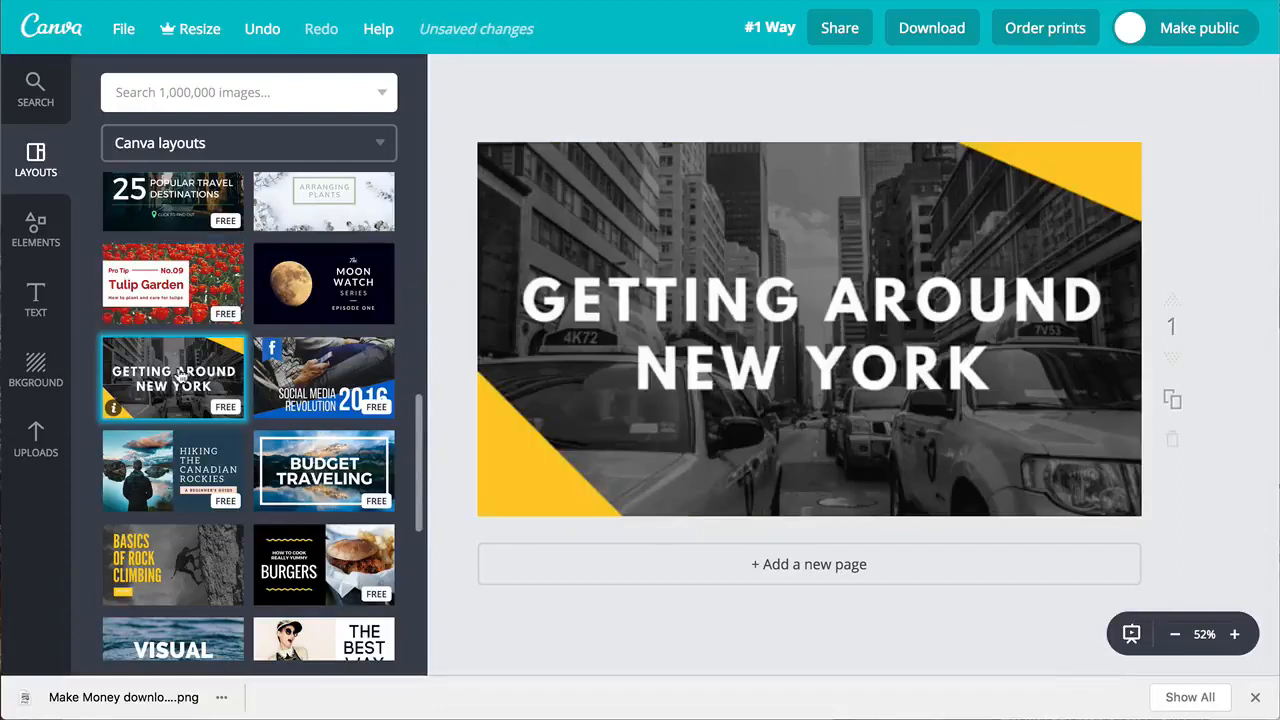
- Shift the grey New York street photo down and to the right, uncovering the black background along its upper and left sides
drag(646, 197, 667, 266)
drag(570, 201, 707, 298)
click(530, 176)
drag(526, 168, 600, 252)
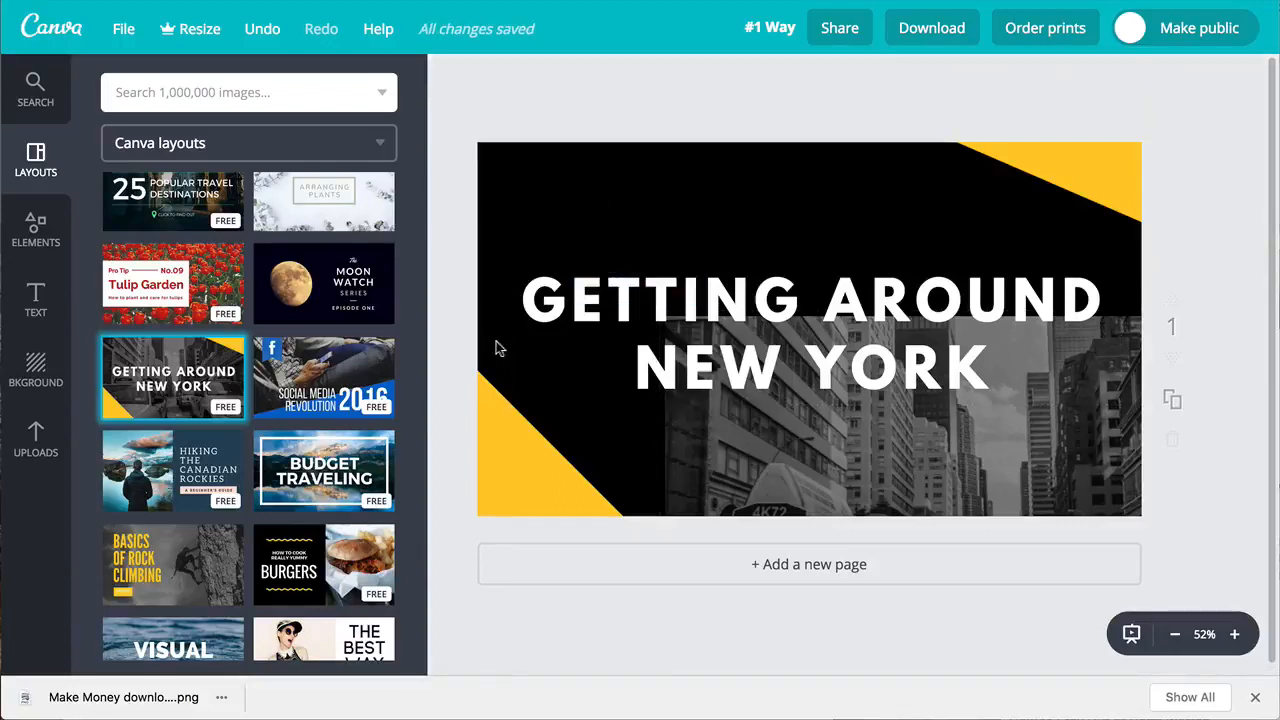
- Move the lower-left yellow triangle right along the thumbnail's bottom edge and the upper-right one inward over the end of the headline
drag(509, 417, 712, 497)
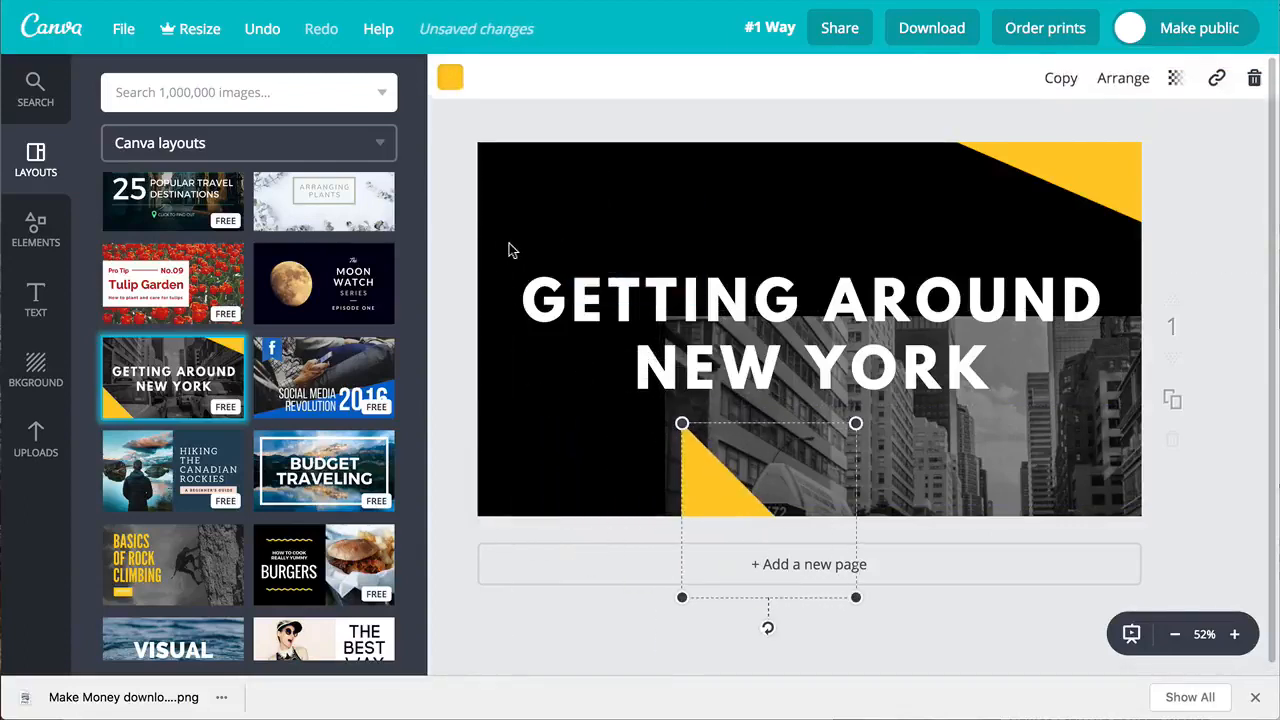
click(510, 246)
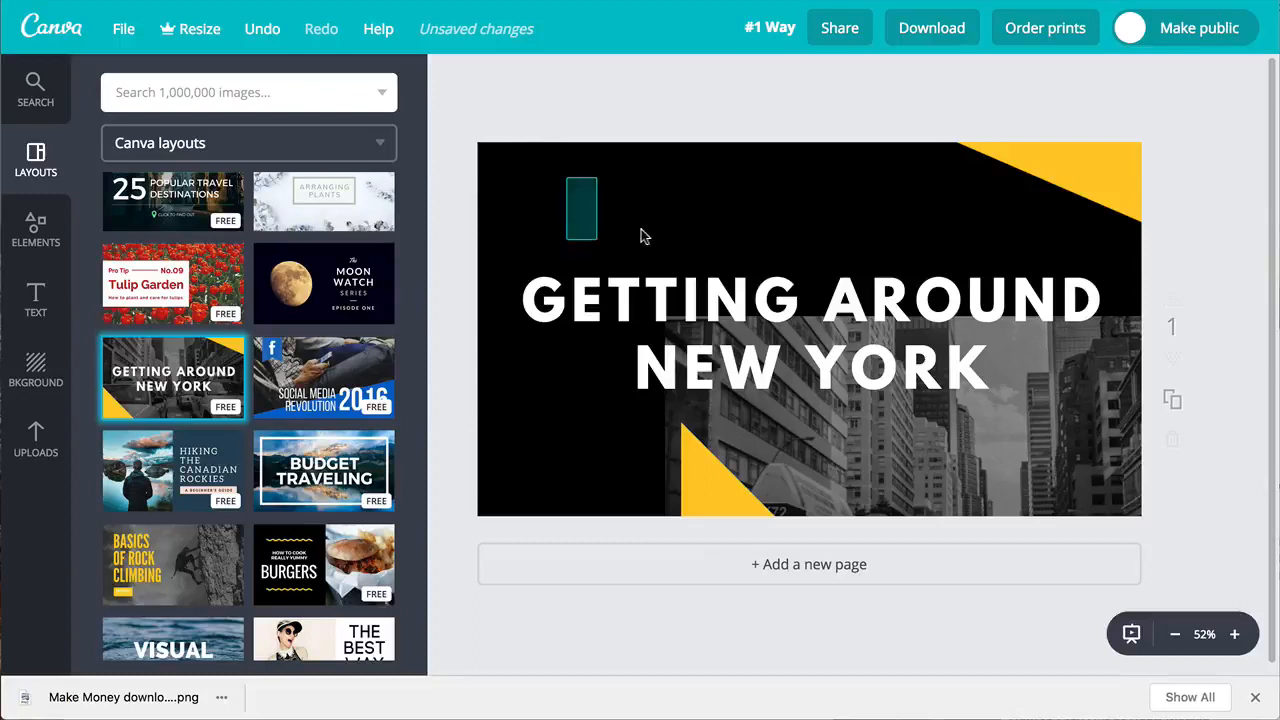
mouse_move(974, 191)
mouse_down()
mouse_move(986, 277)
mouse_move(1091, 197)
mouse_move(978, 222)
mouse_up()
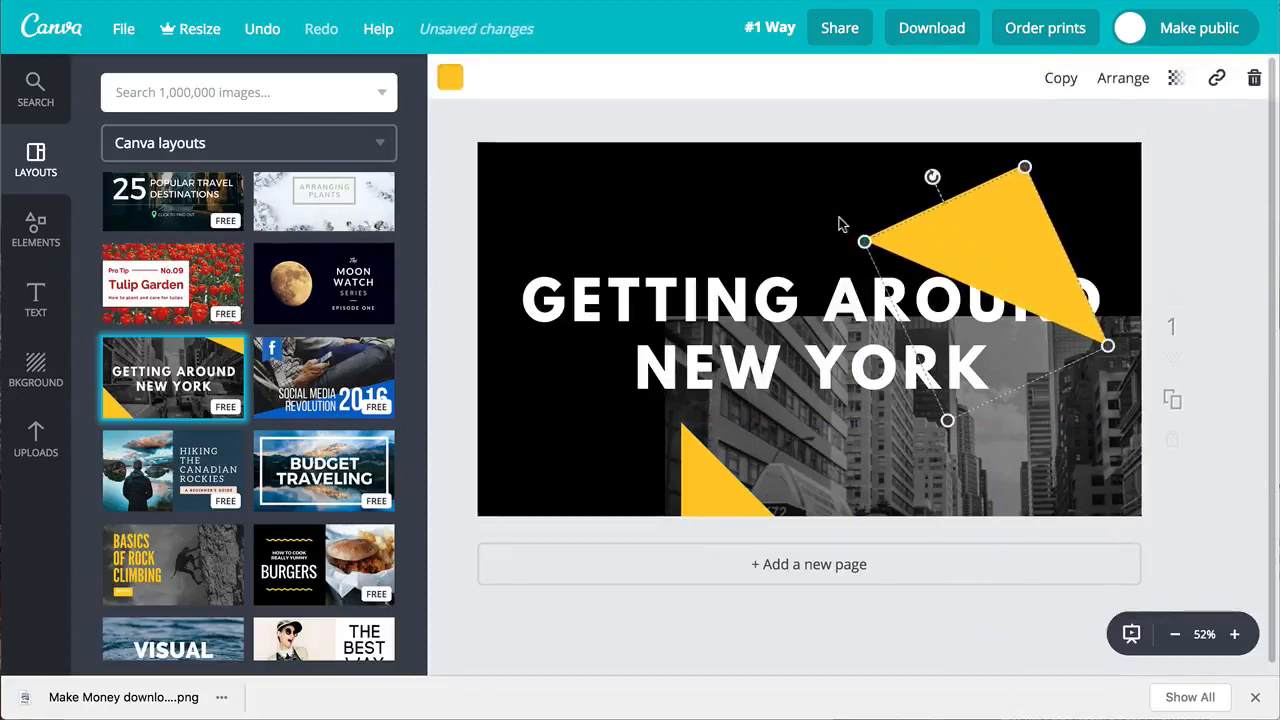
- Undo the triangle moves, the photo shift and both applied layouts, back to a blank thumbnail
click(258, 27)
click(258, 27)
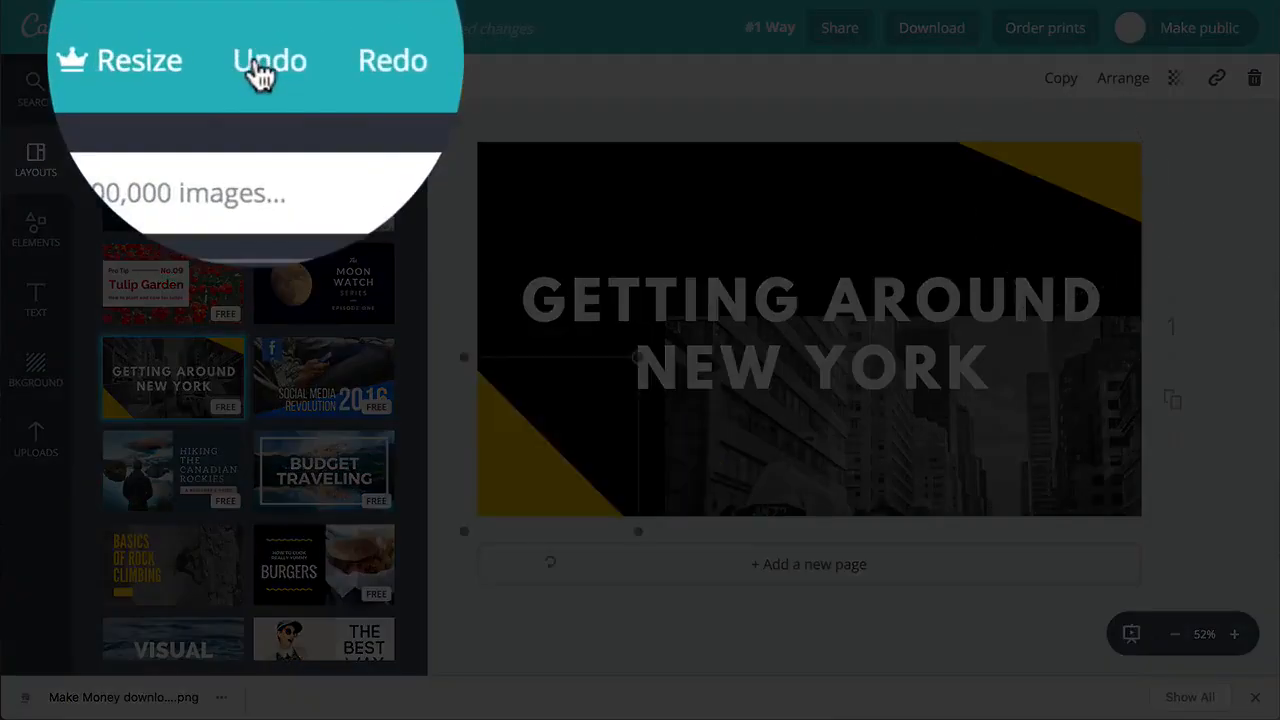
click(258, 27)
click(258, 27)
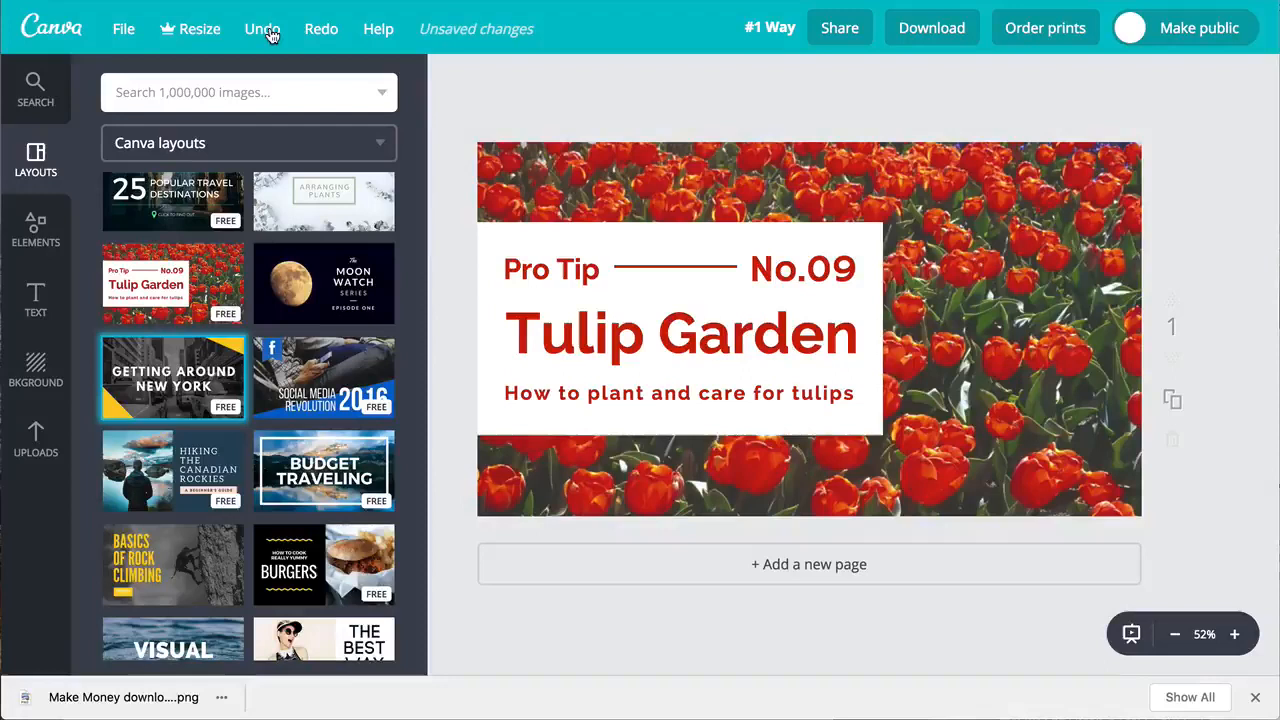
click(270, 31)
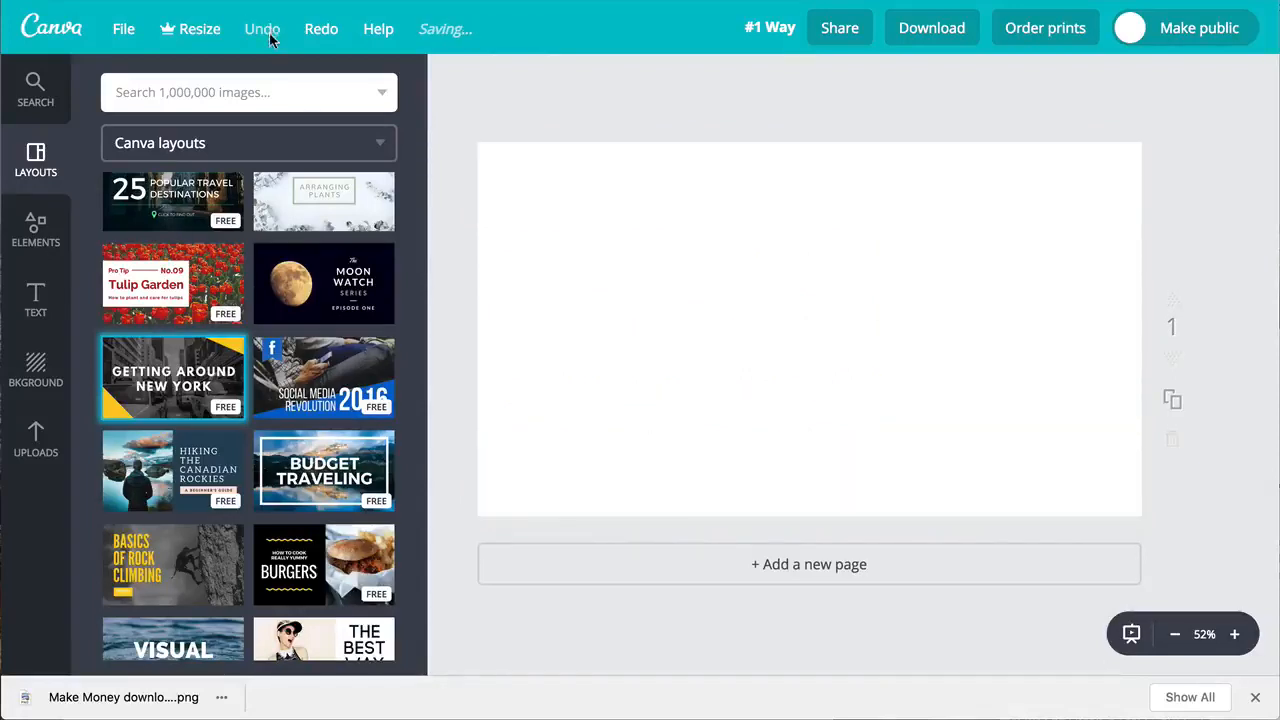
- Apply the free "Hiking the Canadian Rockies" layout to the thumbnail and save the design
click(193, 457)
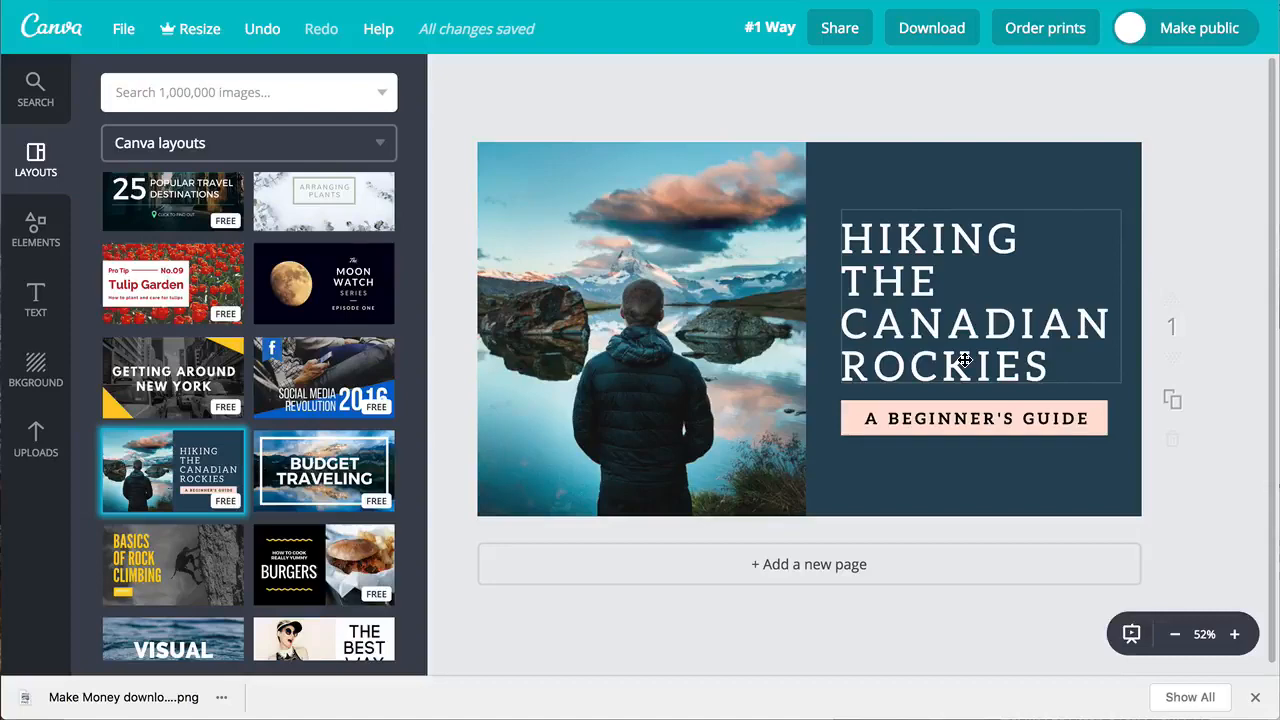
click(124, 29)
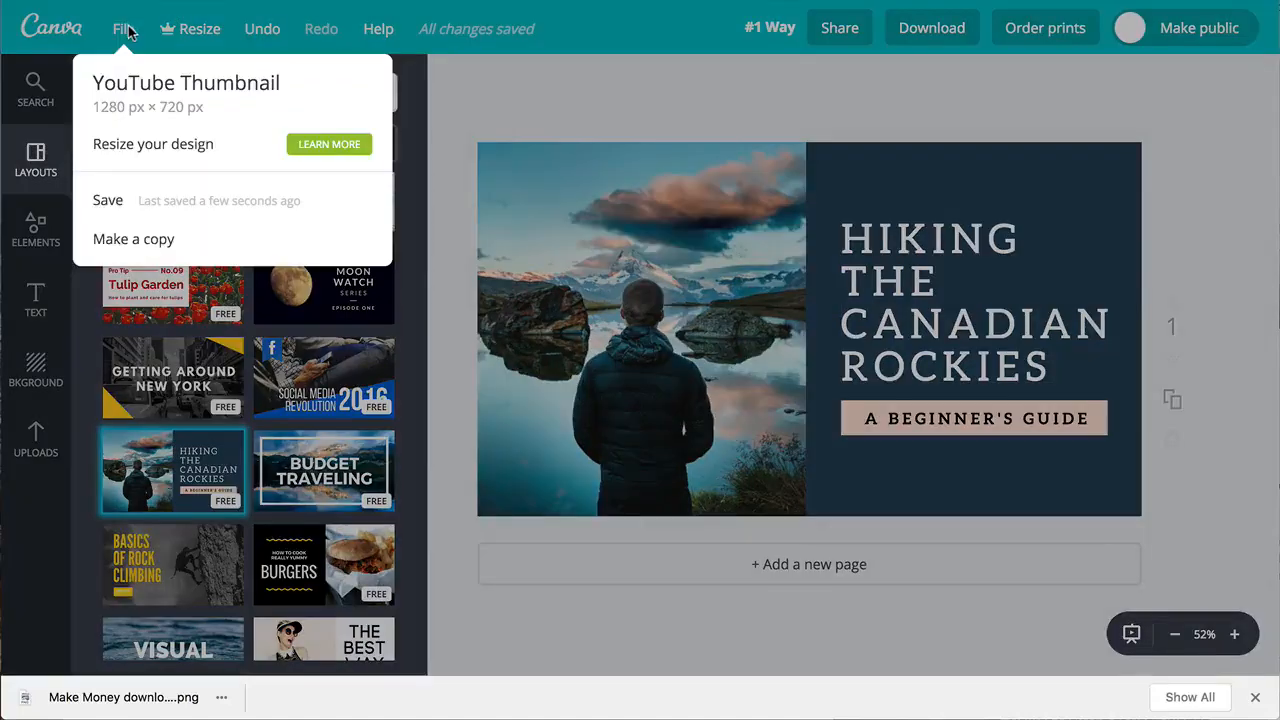
click(118, 199)
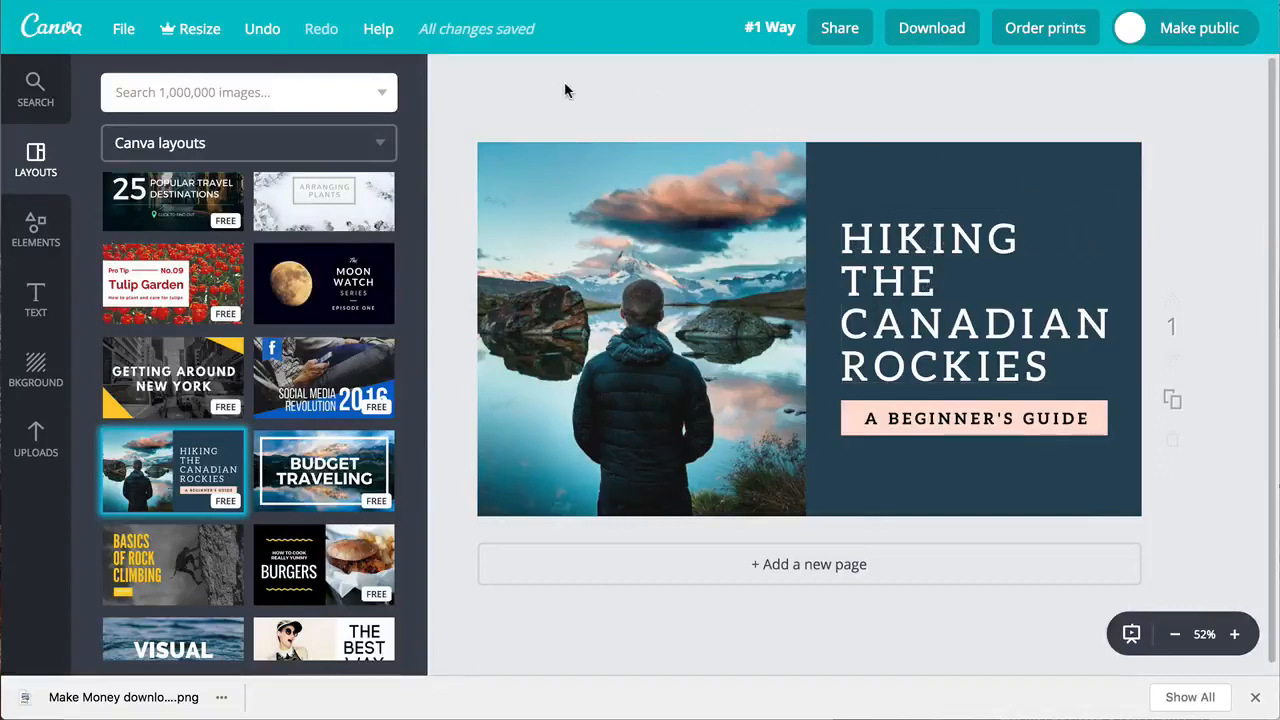
- Return to the overview of all designs and browse through the previously made graphics
click(56, 33)
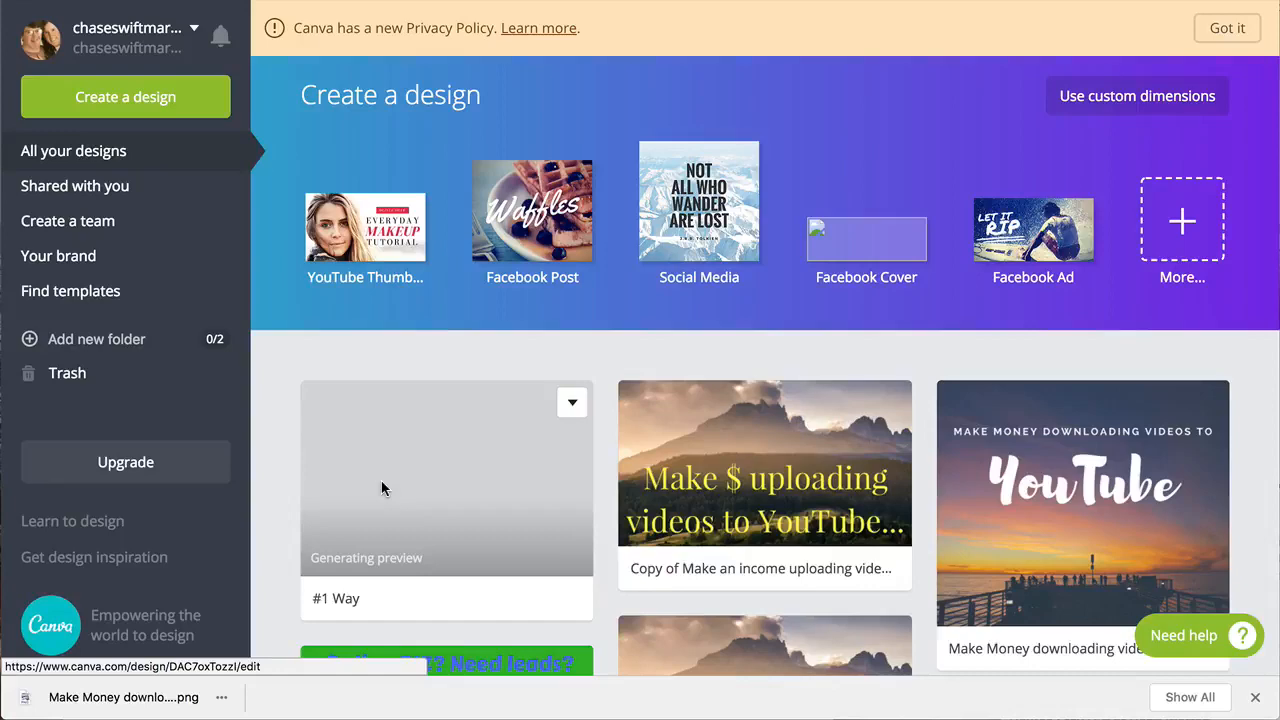
scroll(589, 541, down, 10)
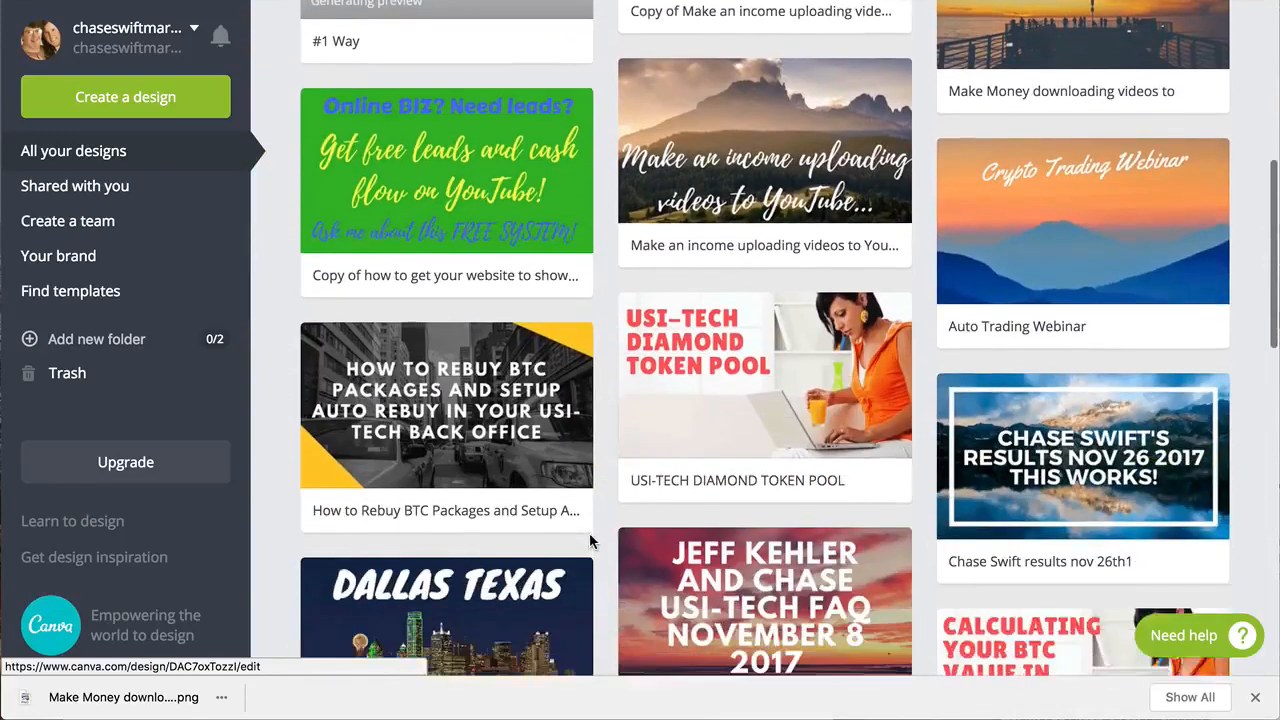
scroll(589, 541, down, 12)
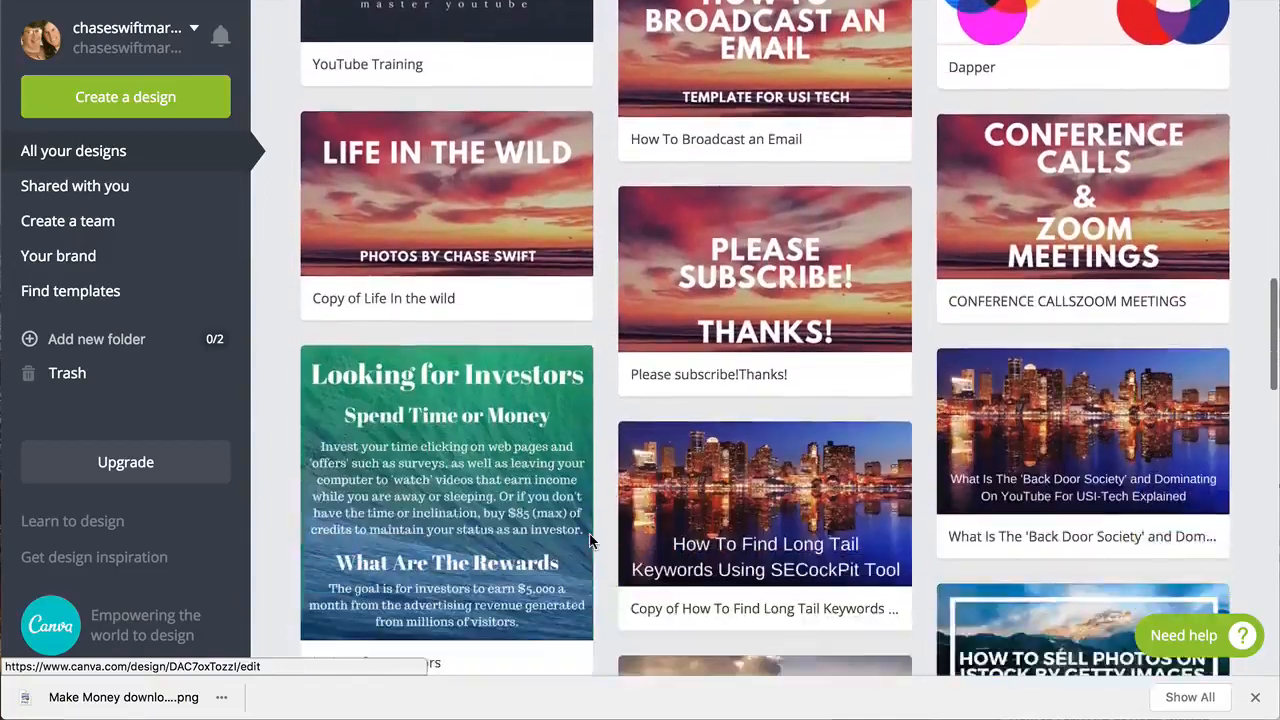
scroll(589, 541, down, 2)
scroll(589, 541, up, 20)
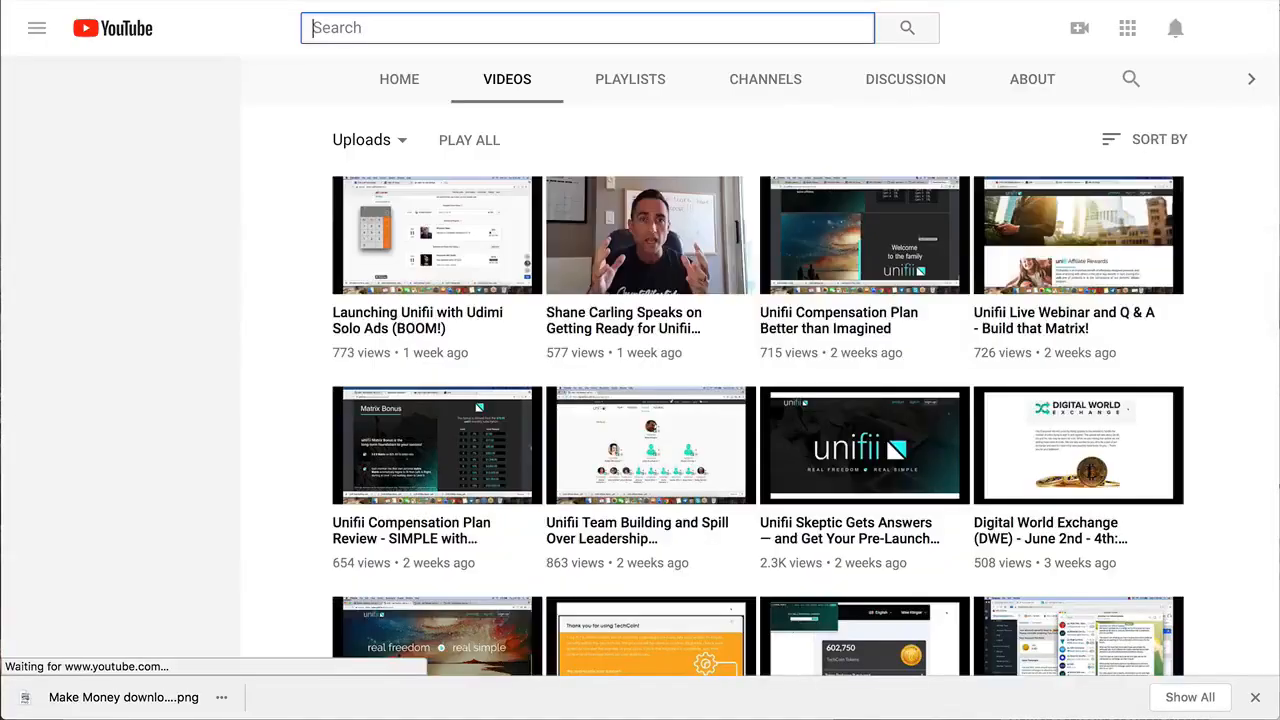
- Examine the uploaded videos' thumbnails on the creator's channel on YouTube
click(866, 1)
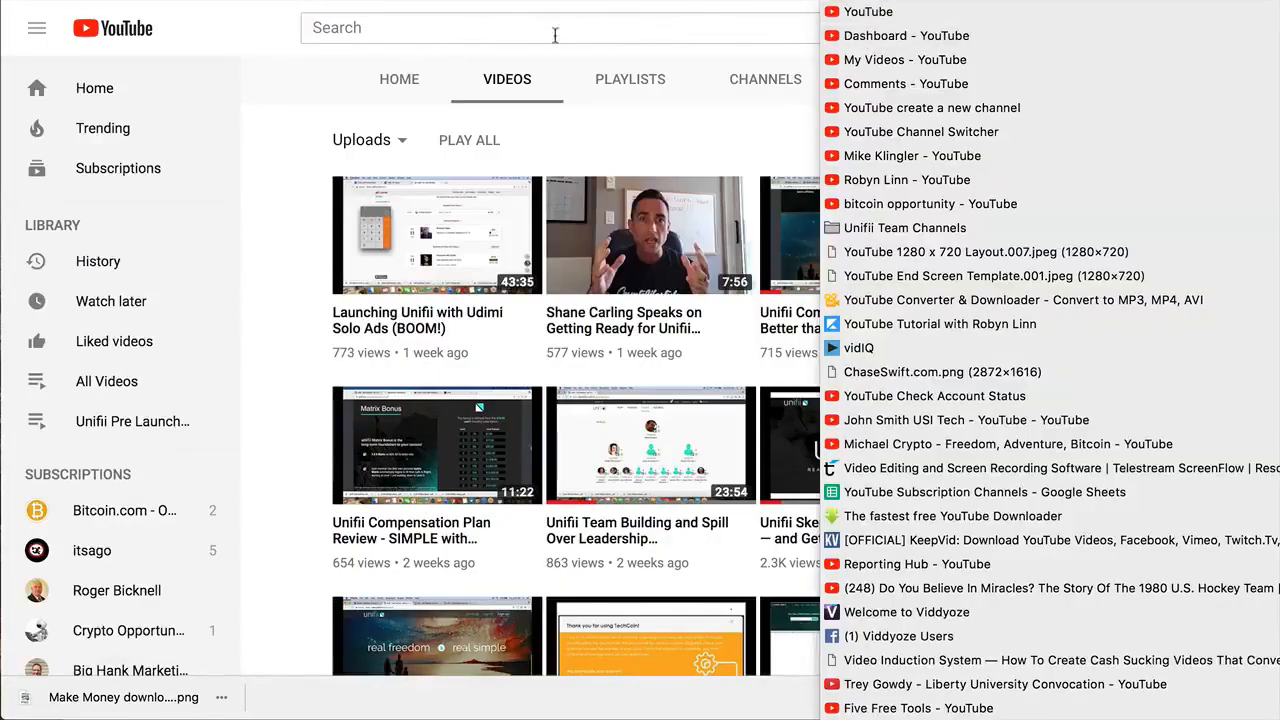
click(282, 34)
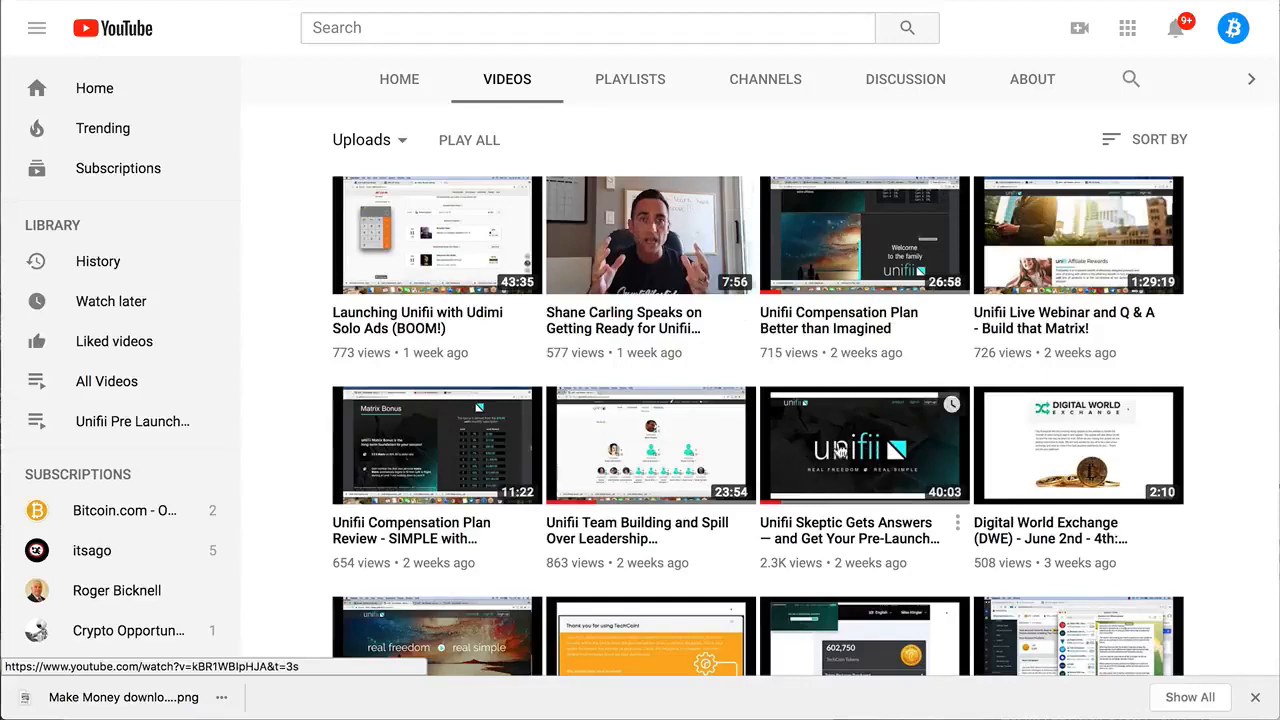
scroll(854, 374, down, 6)
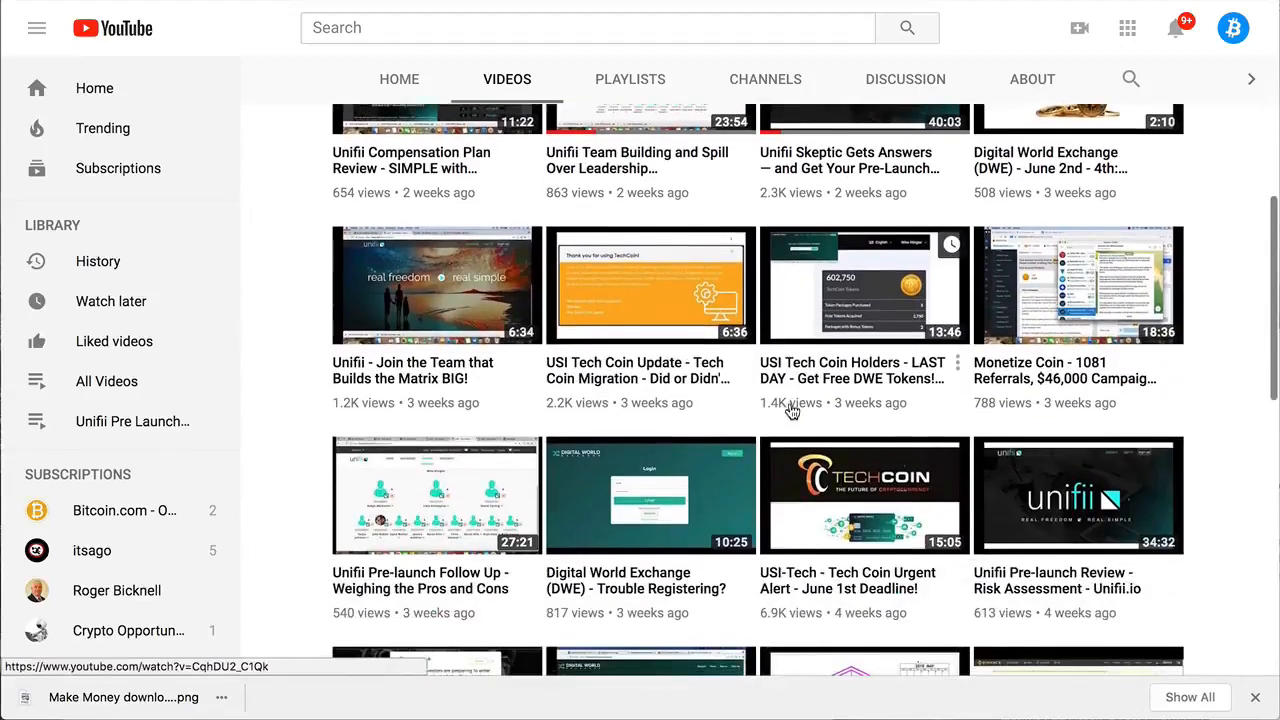
scroll(765, 300, up, 15)
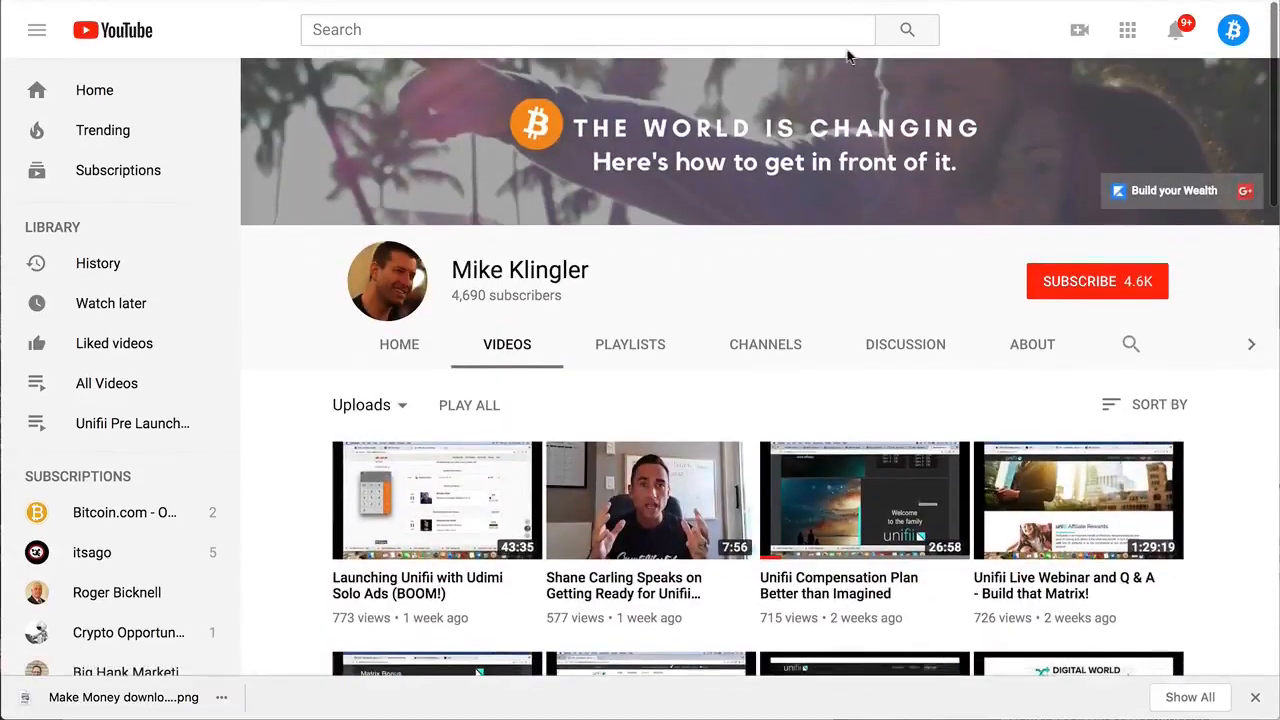
- Open the bookmarked "bitcoin opportunity" YouTube channel, look through its uploads' custom thumbnails, and switch back to Canva
click(862, 1)
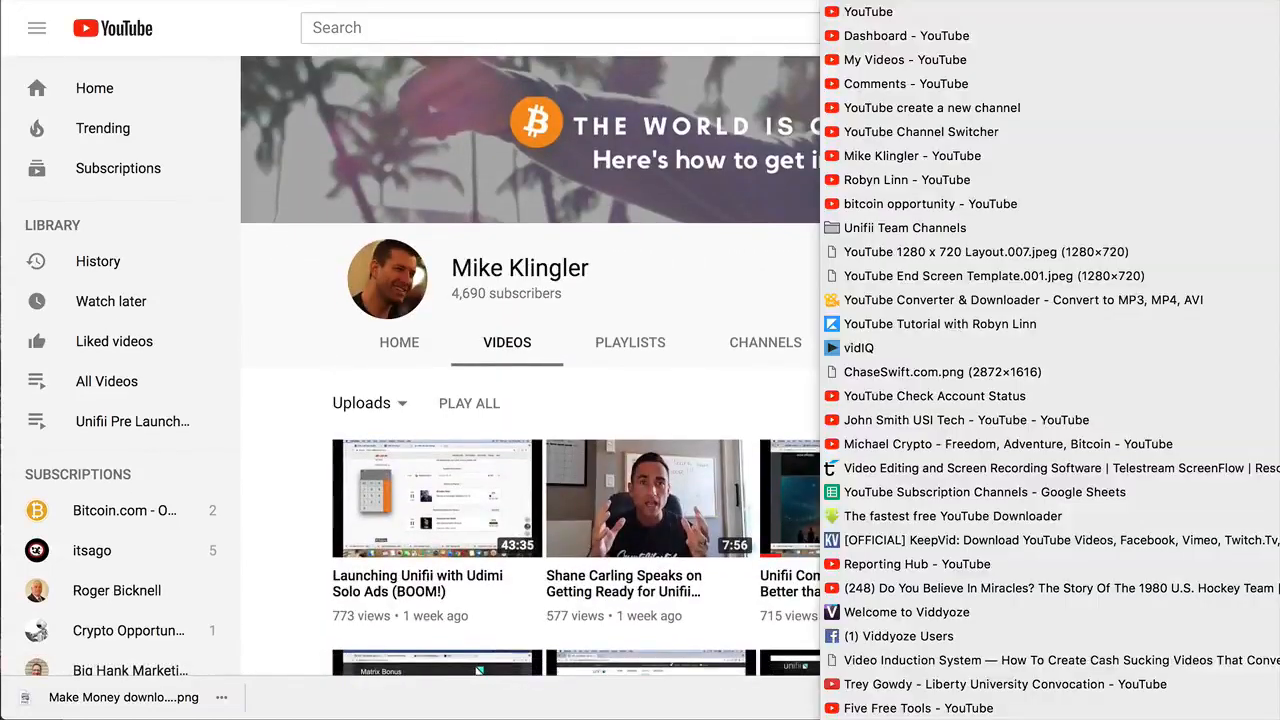
click(891, 203)
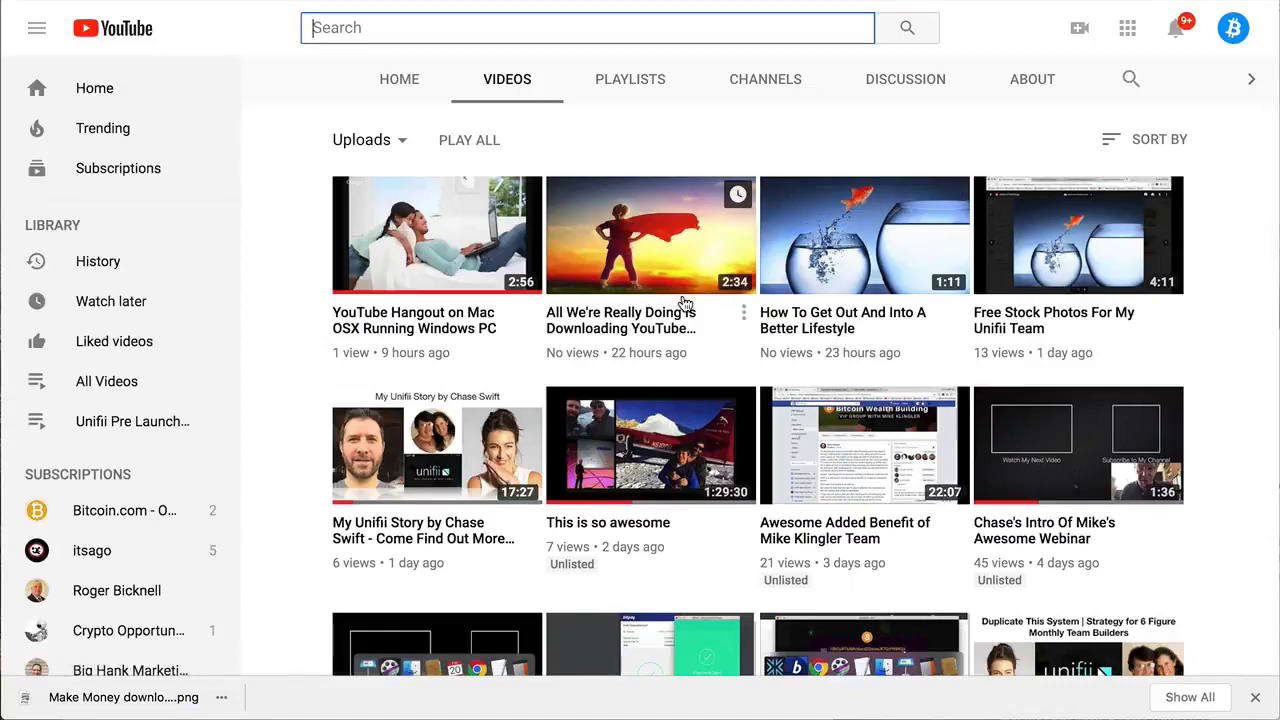
scroll(450, 330, down, 3)
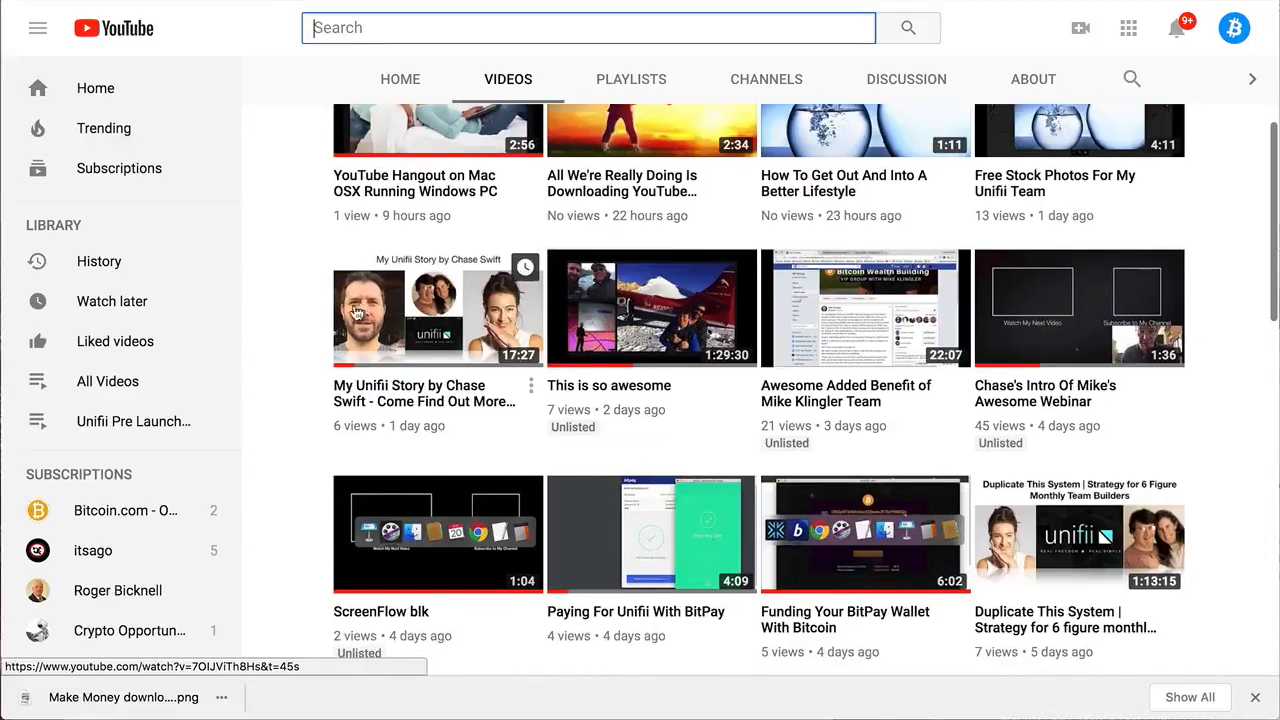
scroll(358, 316, up, 1)
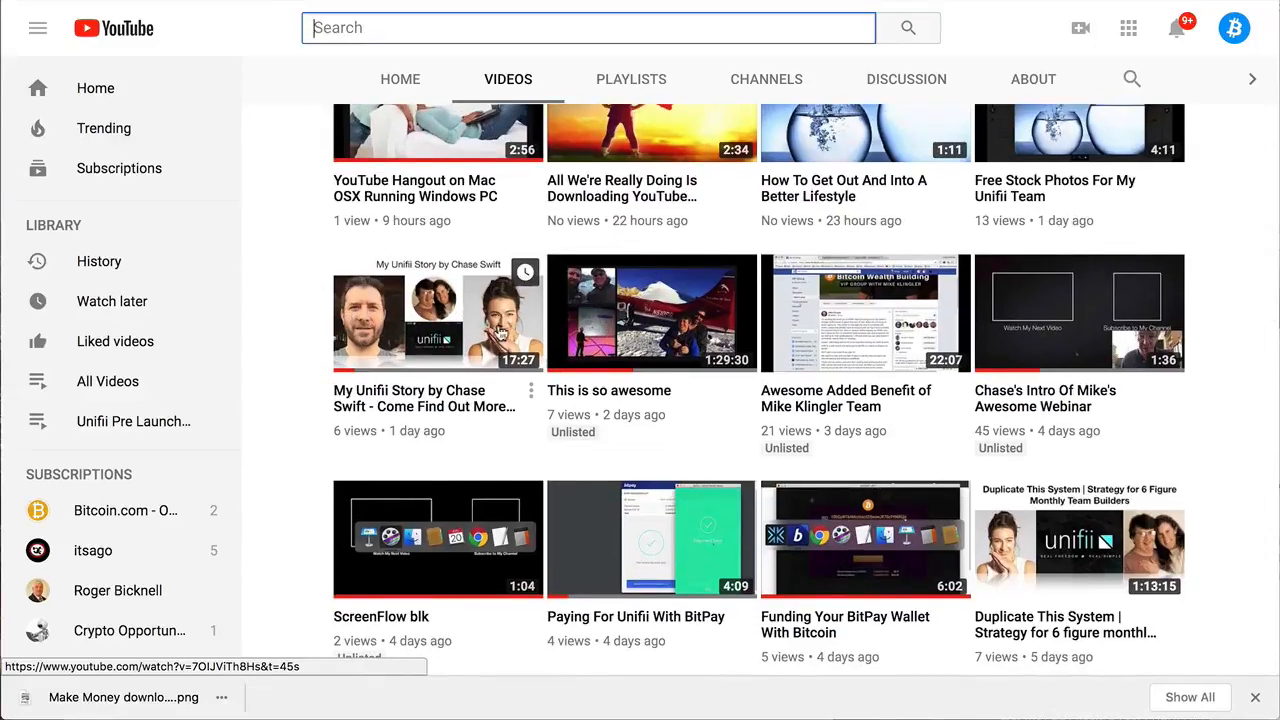
scroll(620, 240, up, 6)
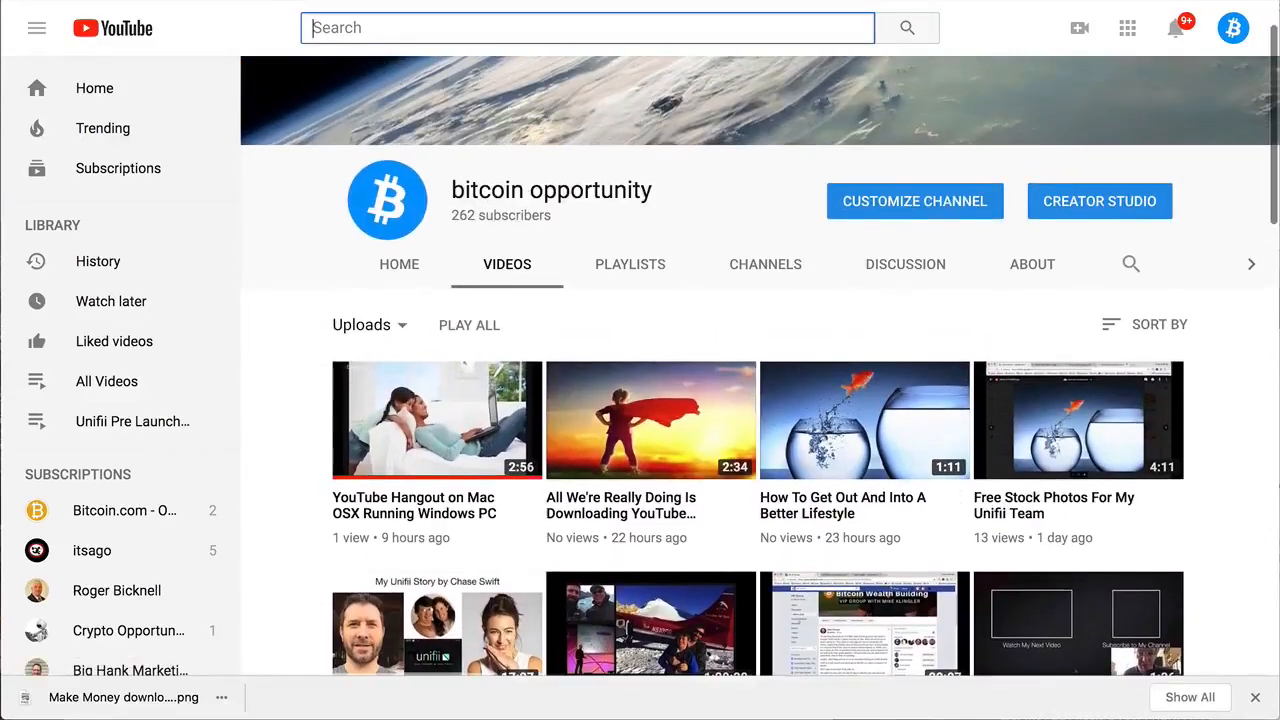
scroll(953, 291, down, 5)
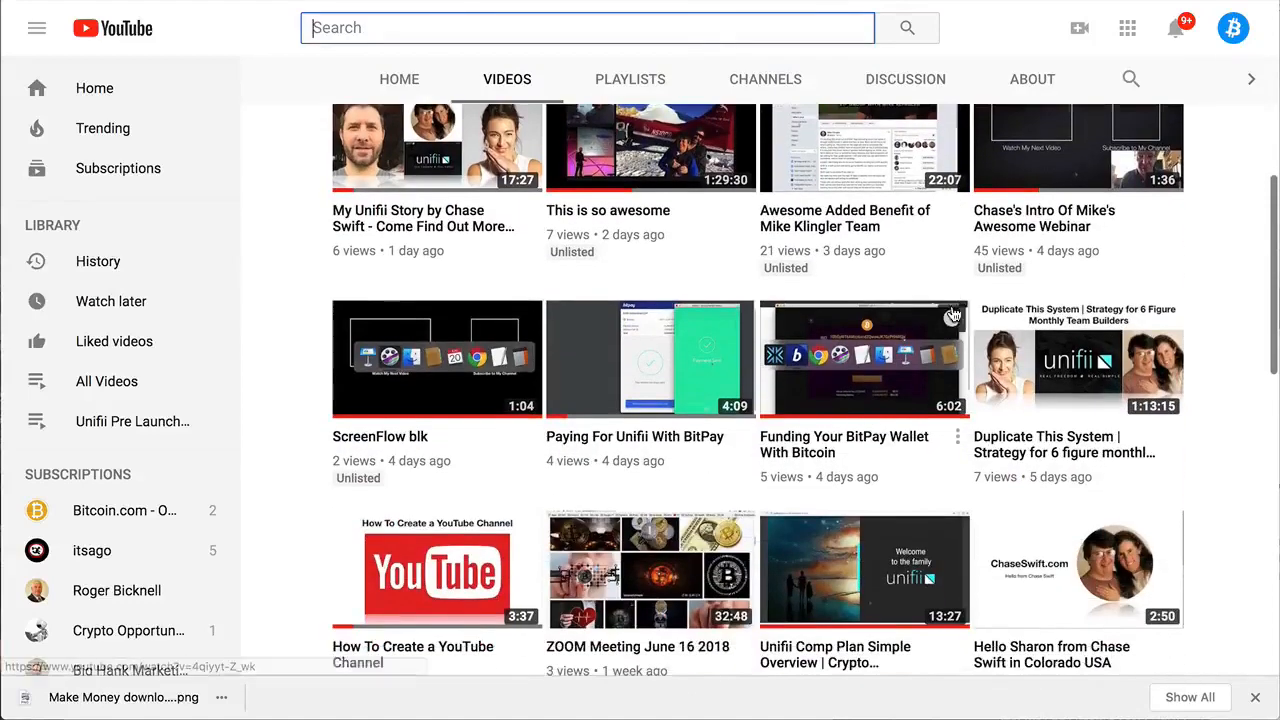
scroll(953, 316, down, 3)
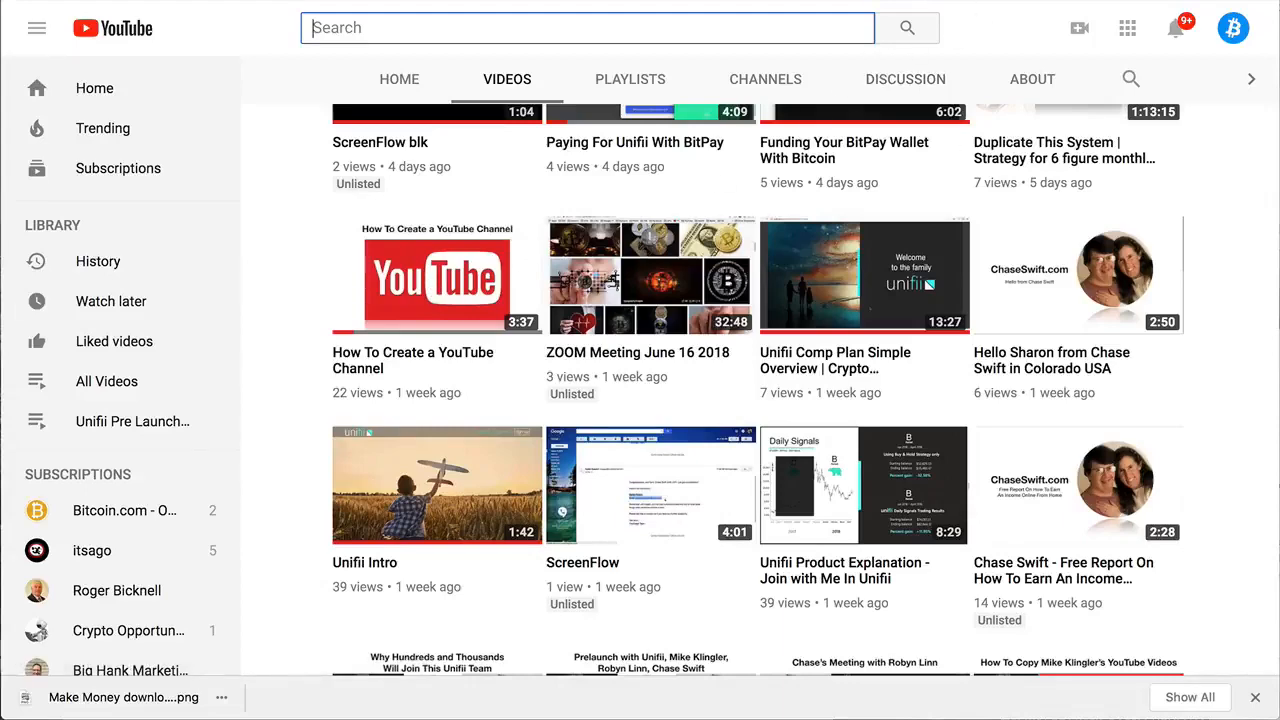
key(ctrl+Tab)
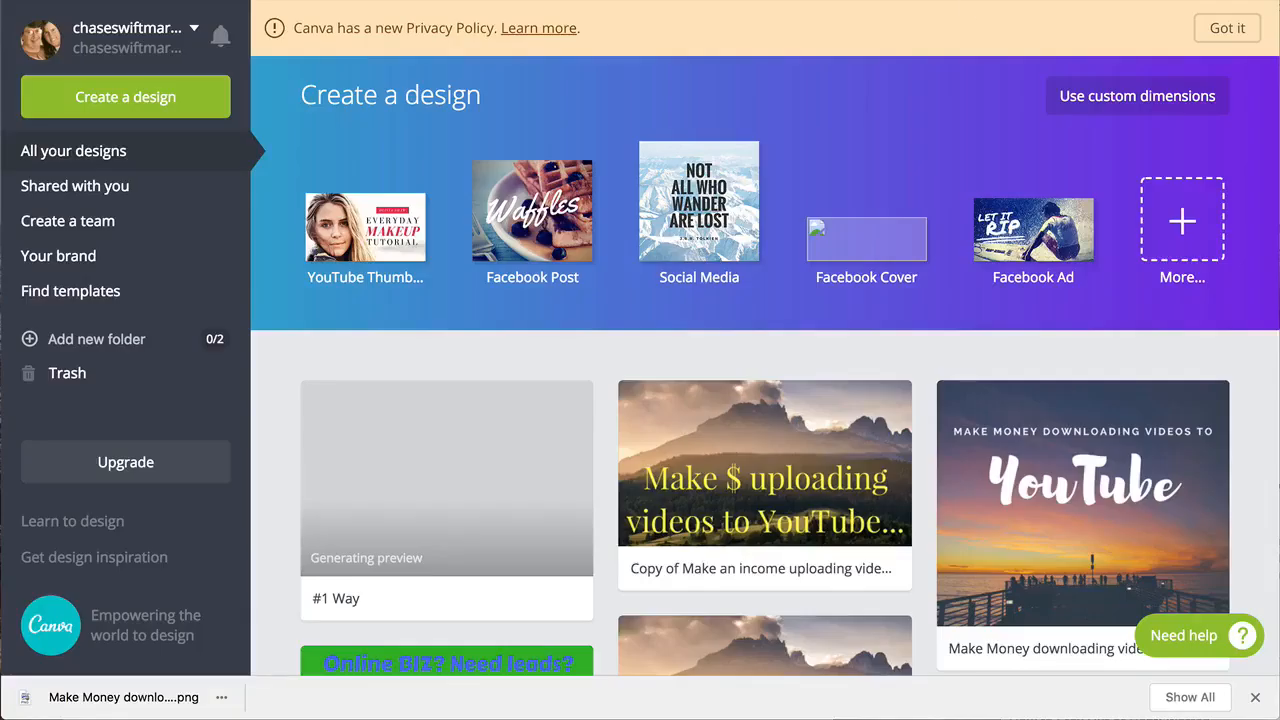